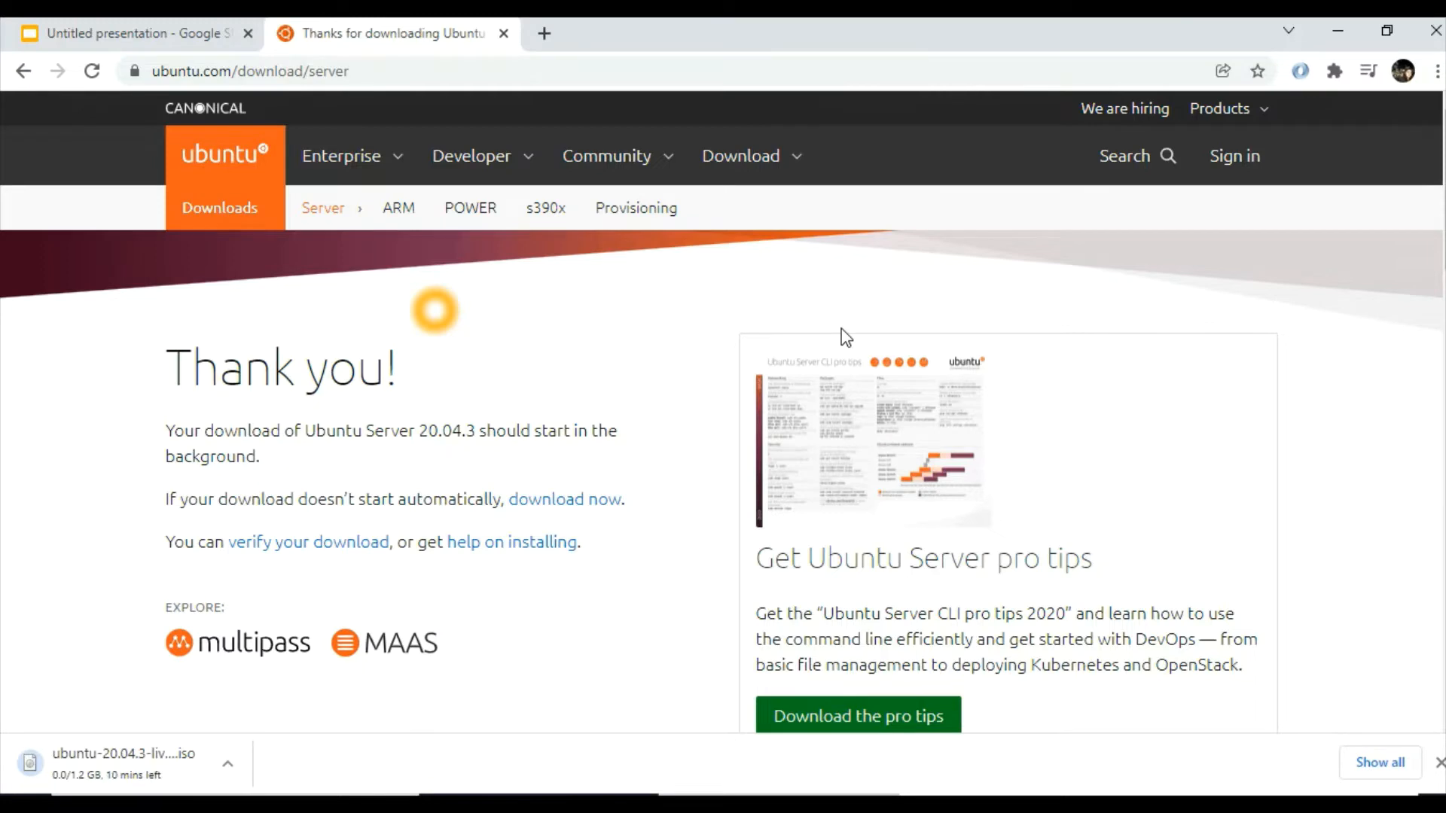
# Open the Downloads folder and locate the ubuntu-20.04.3-live-server-amd64.iso file
pyautogui.click(921, 581)
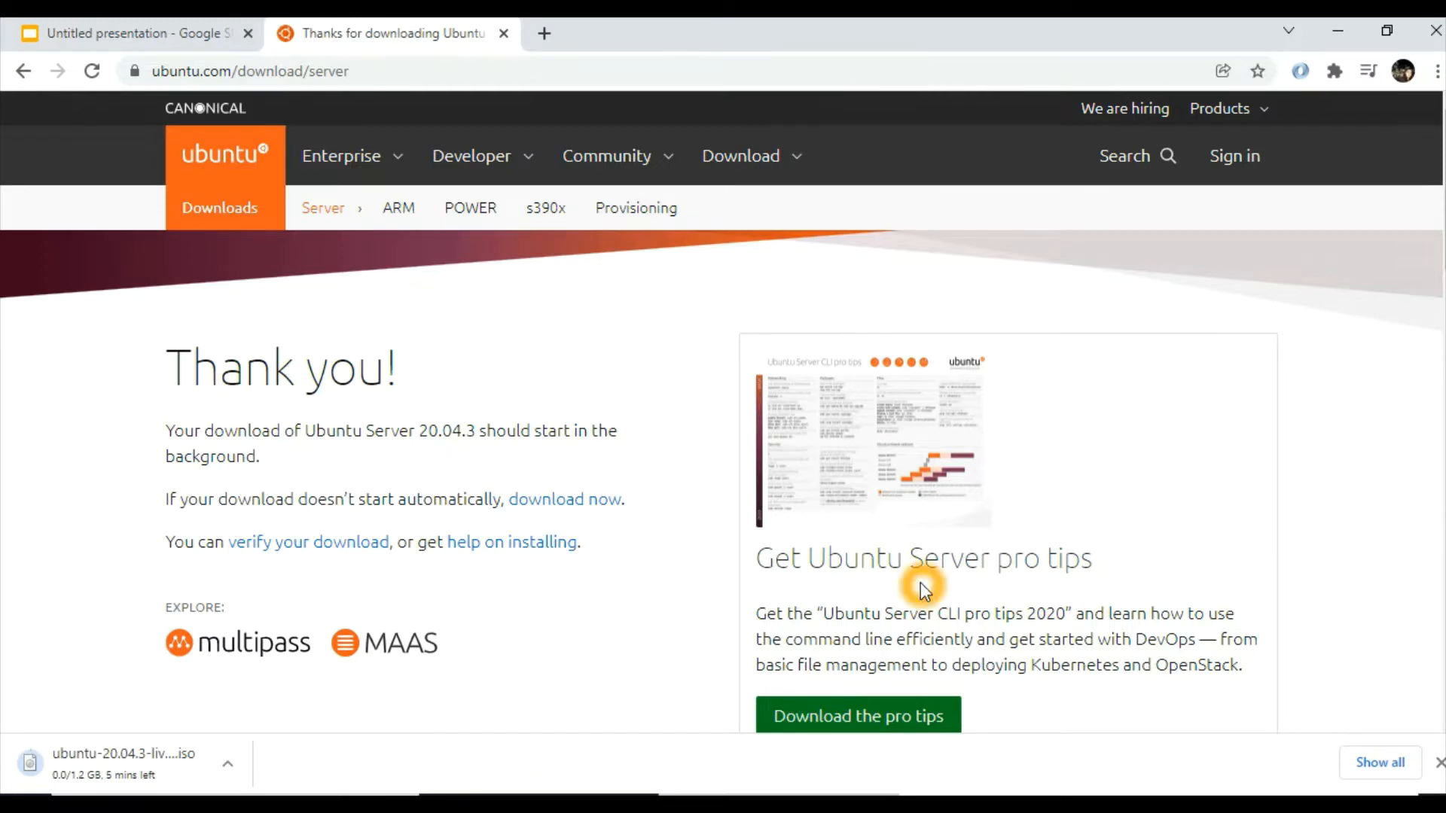
pyautogui.click(551, 804)
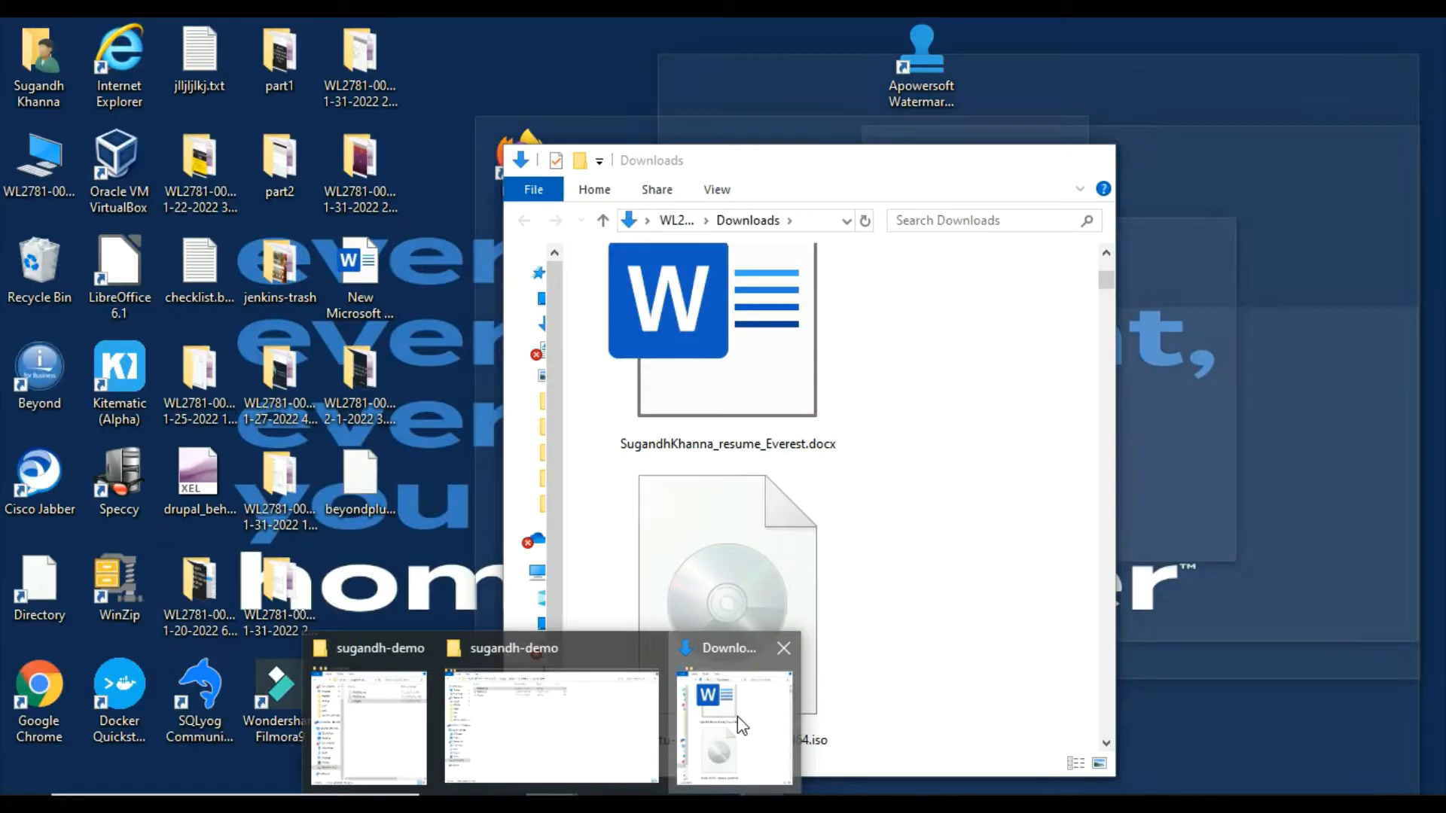
pyautogui.click(738, 716)
pyautogui.click(797, 527)
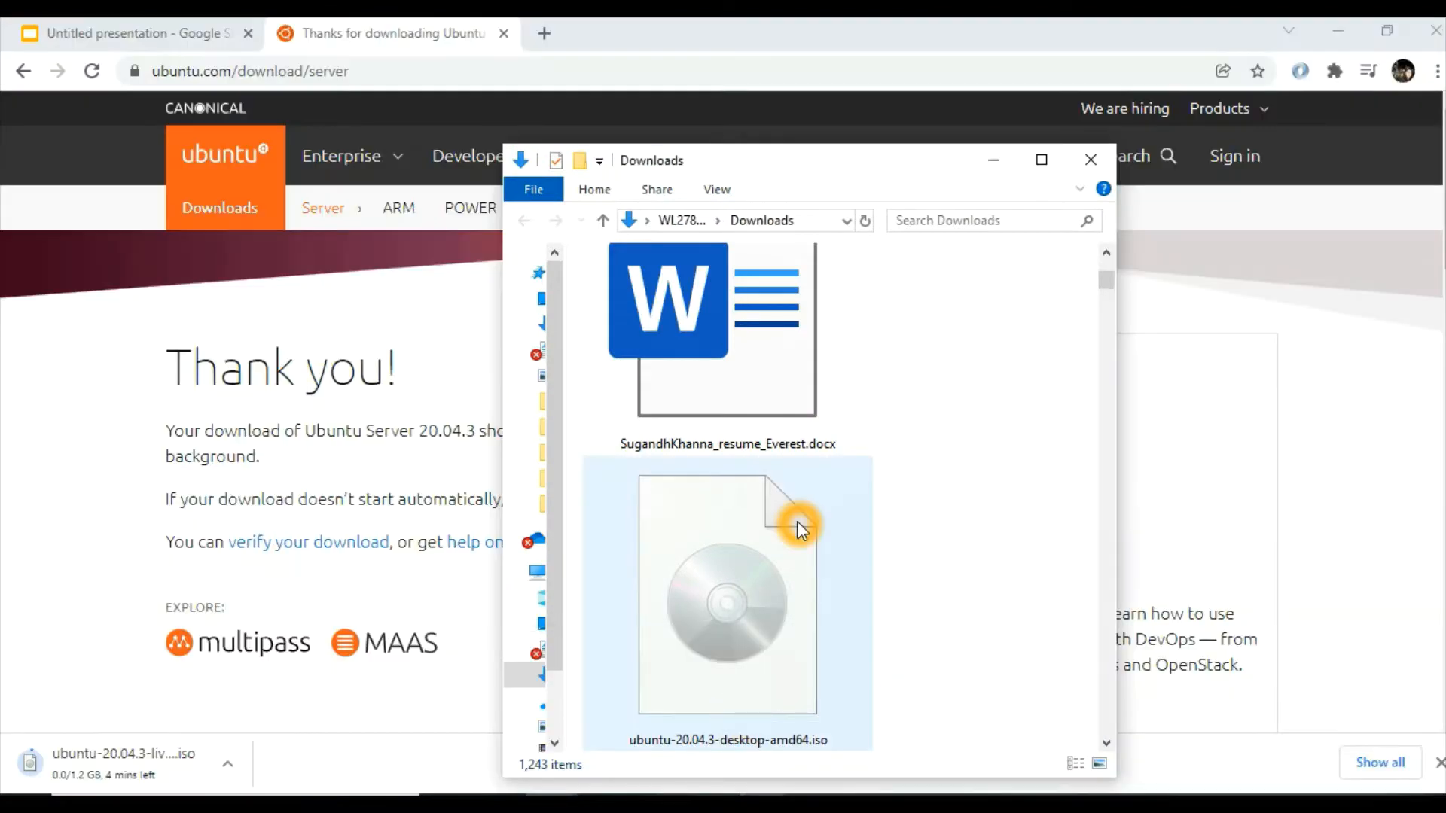
pyautogui.click(1106, 745)
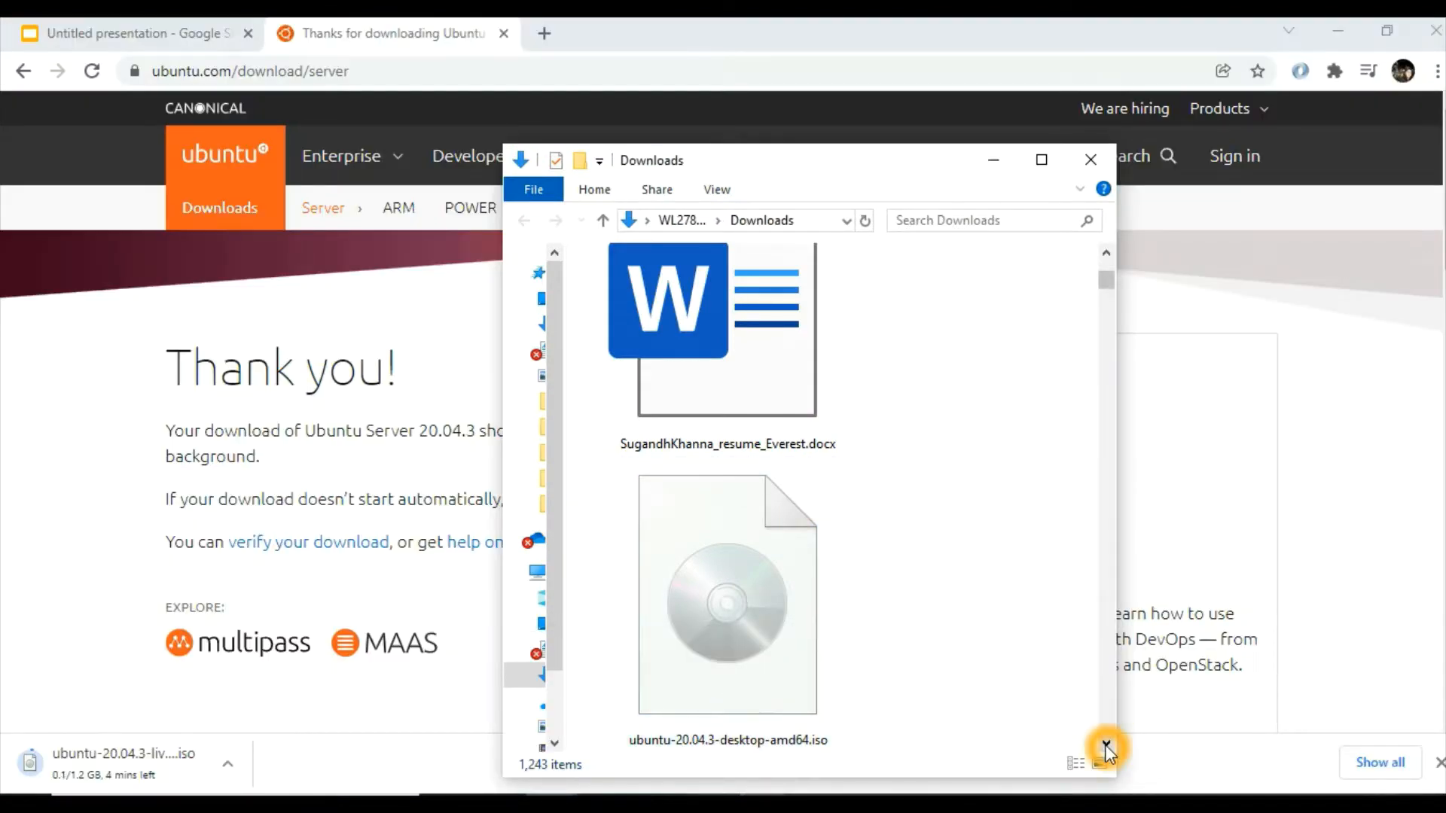
pyautogui.click(1105, 745)
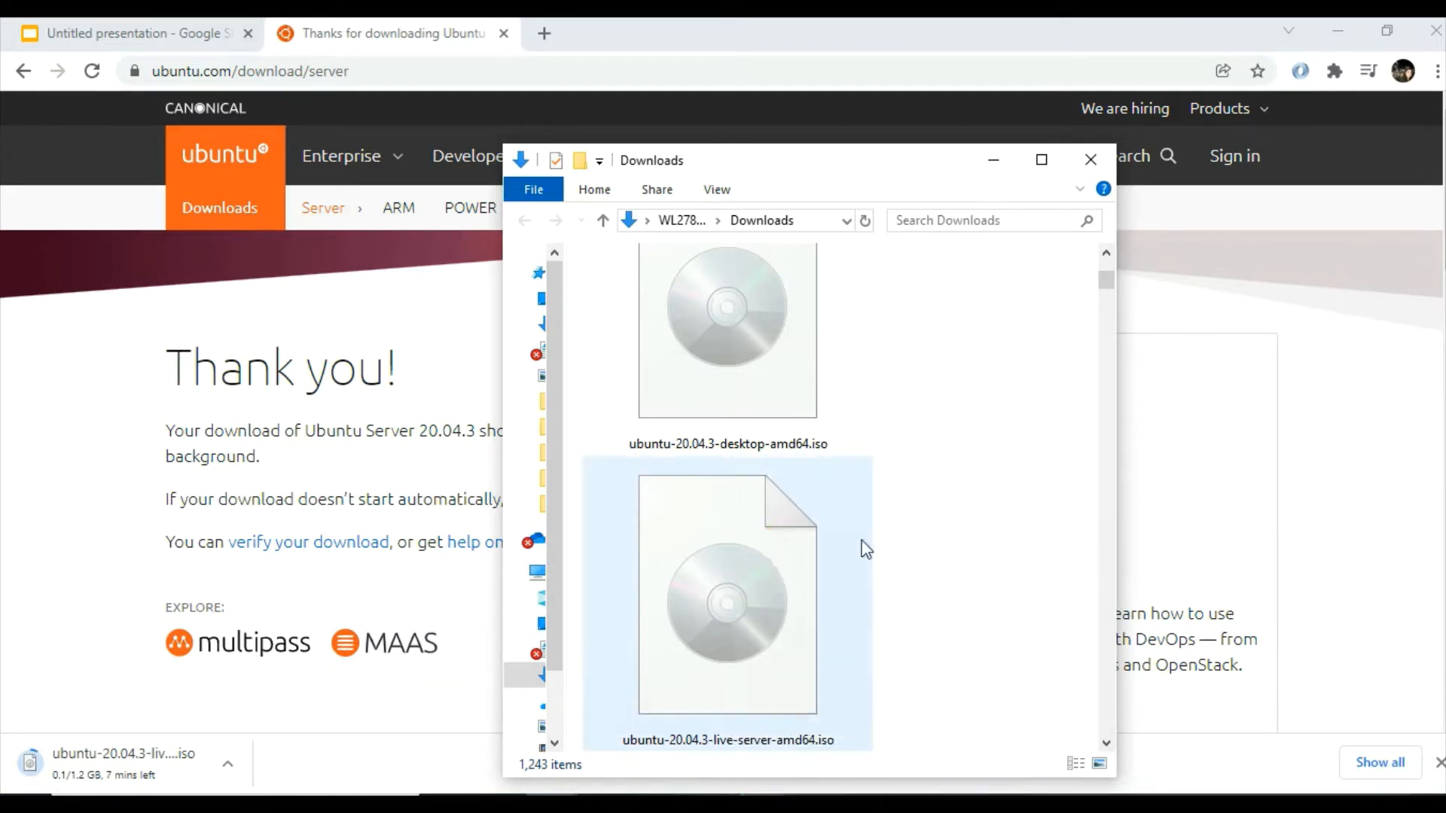
pyautogui.moveTo(772, 532)
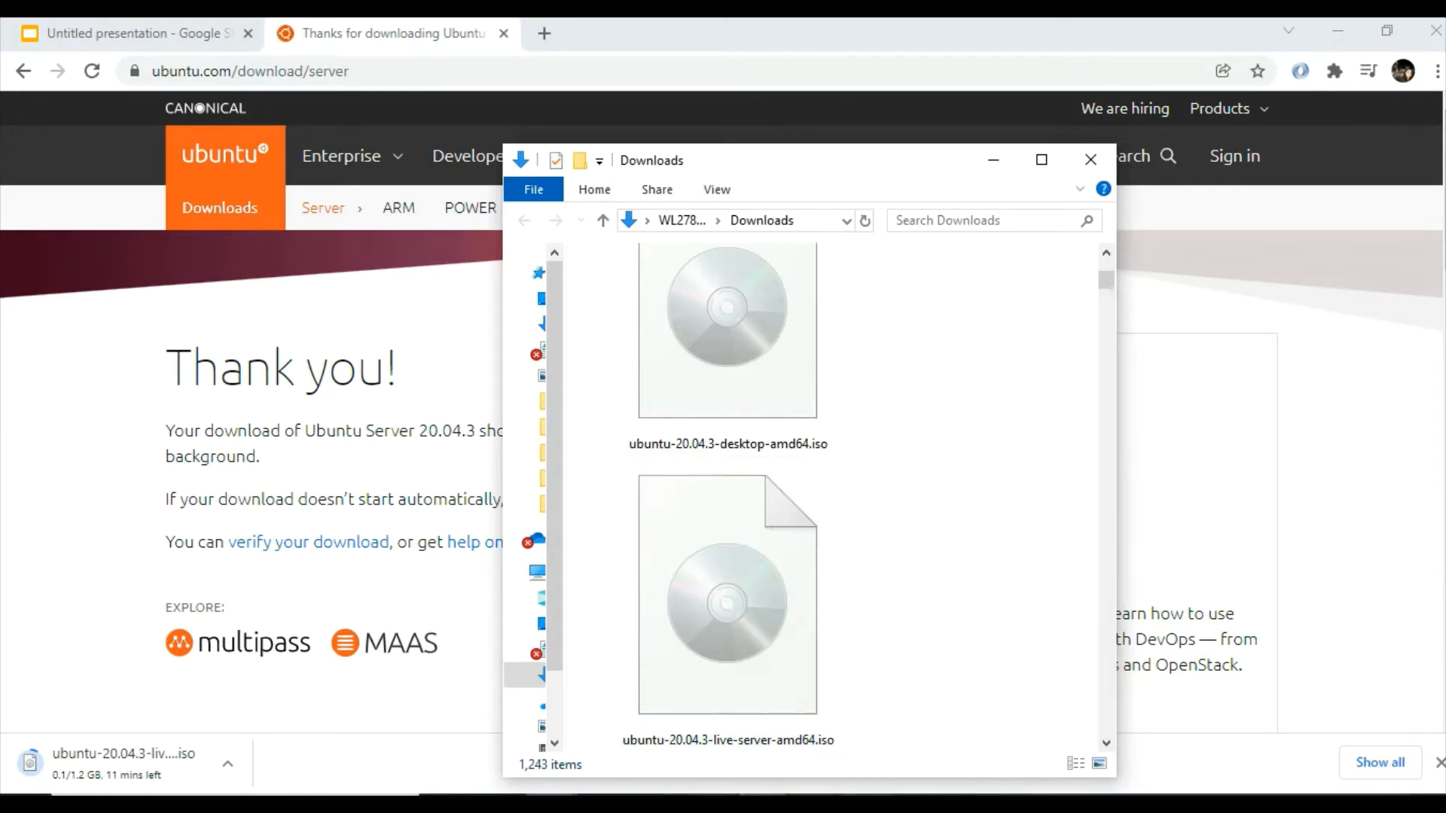
# Switch to Oracle VM VirtualBox Manager and start a new virtual machine named app-server
pyautogui.hotkey('alt', 'Tab')
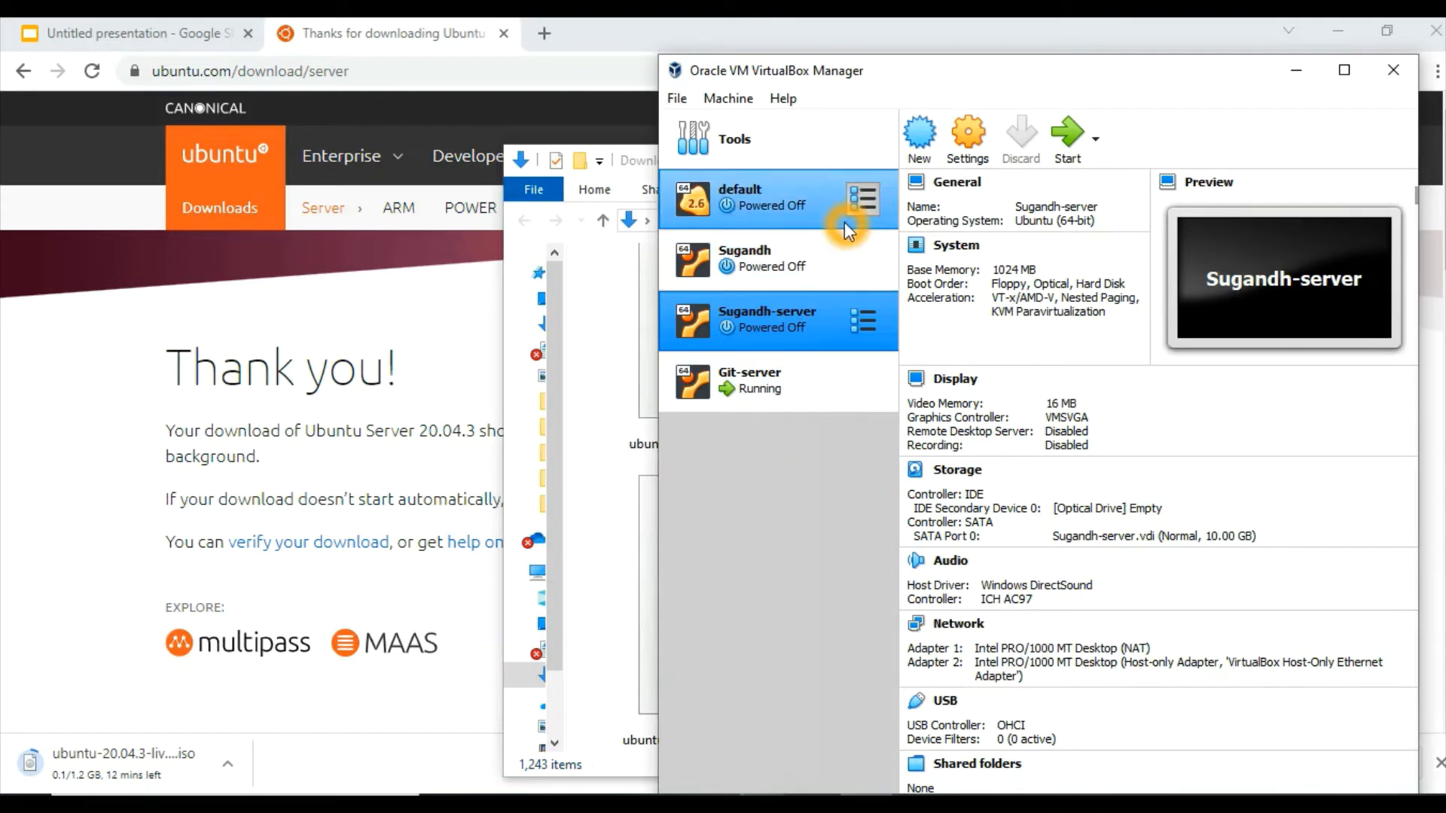
pyautogui.click(920, 153)
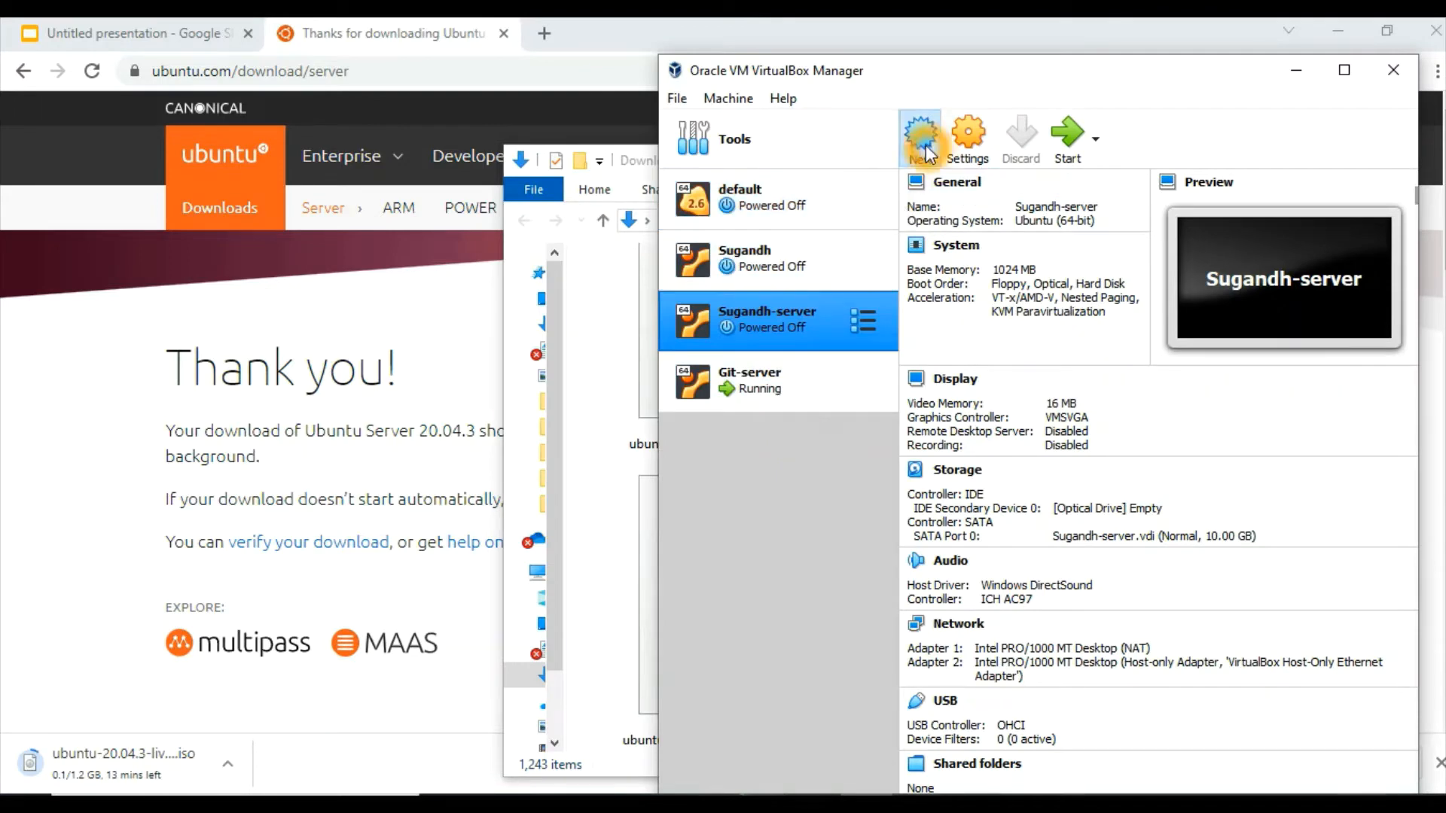
pyautogui.click(996, 462)
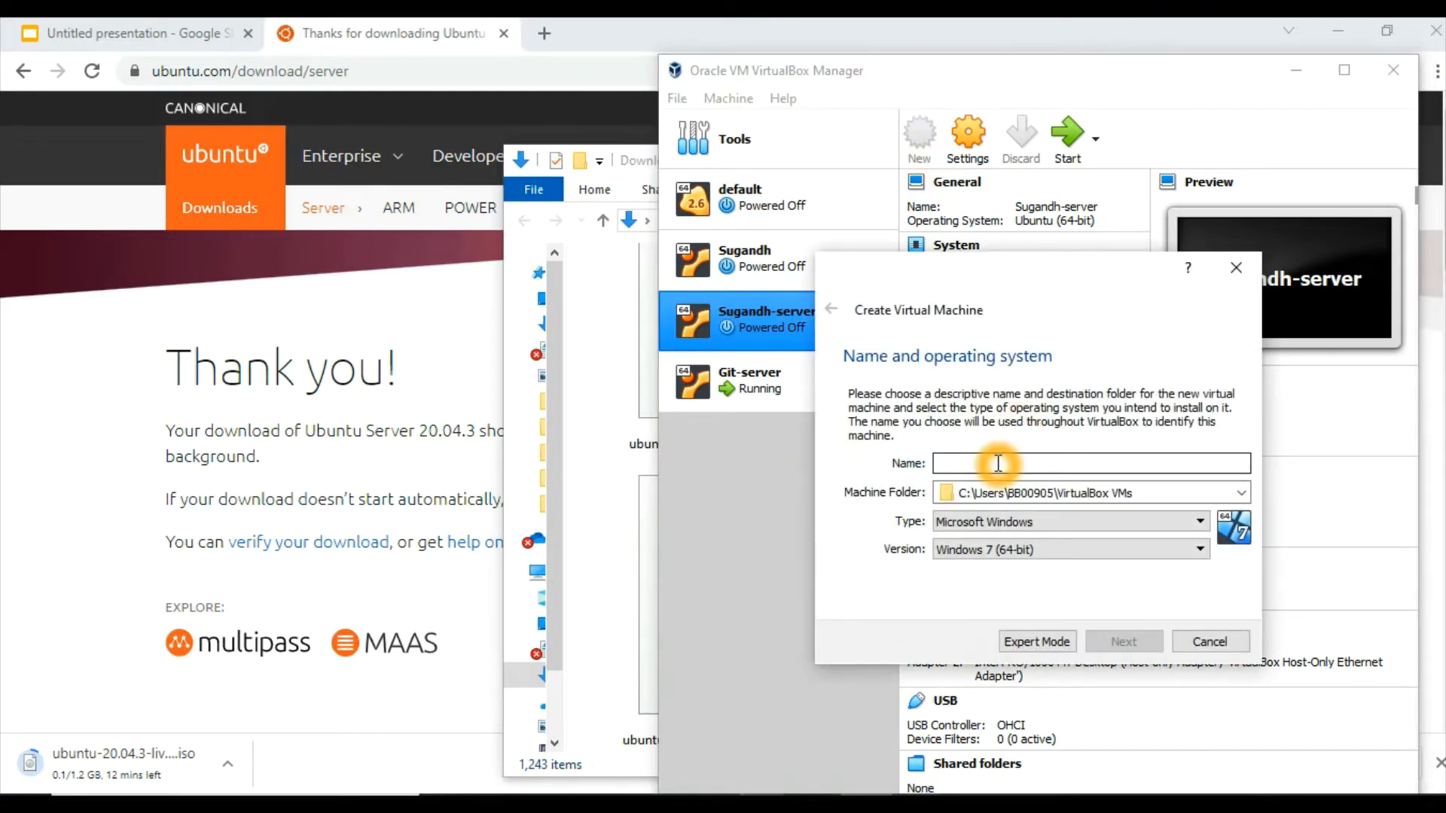
pyautogui.click(998, 463)
pyautogui.write('app-server')
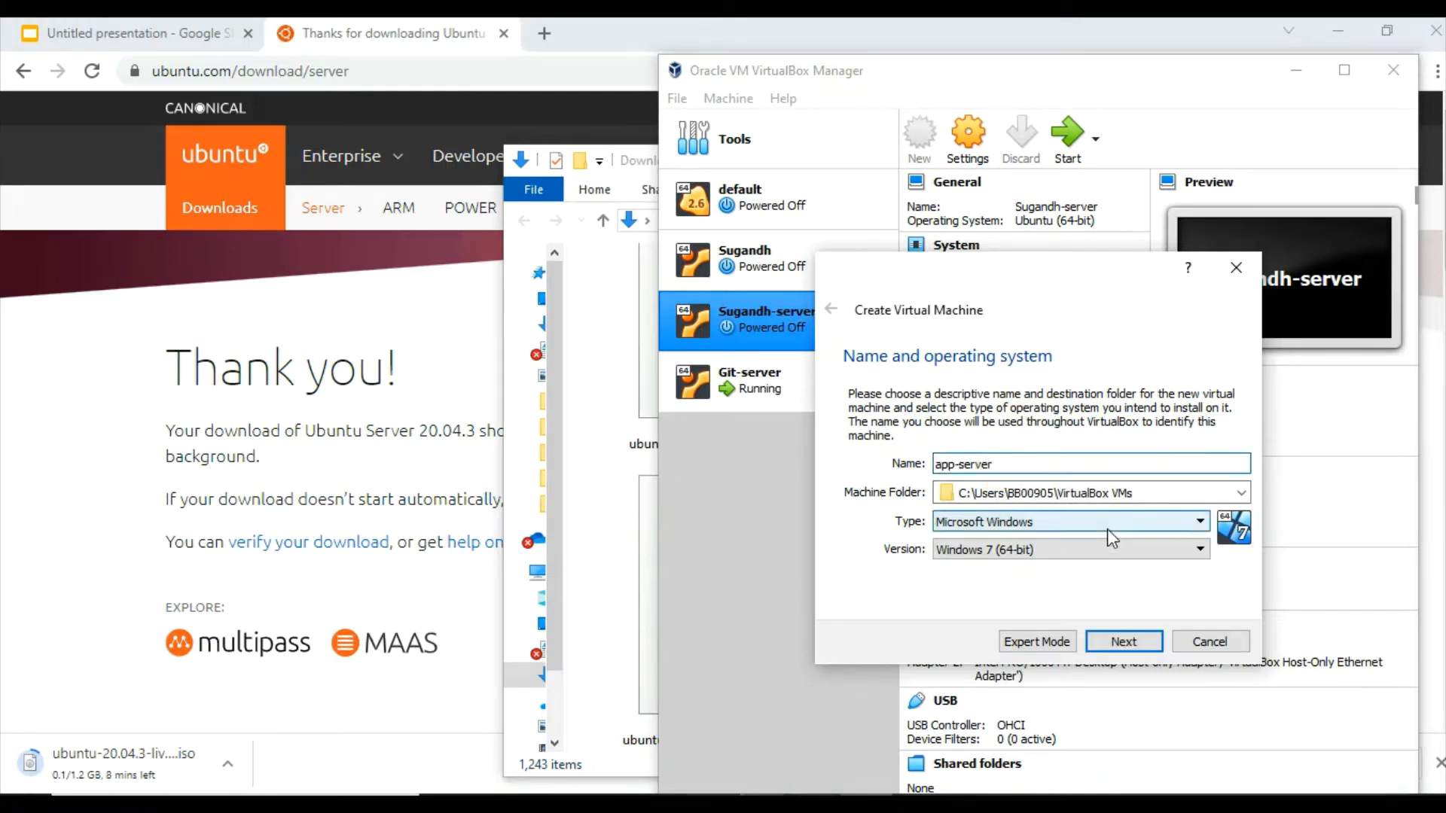
# Set the new machine's type to Linux and version to Ubuntu (64-bit), and continue to the memory size
pyautogui.click(1072, 523)
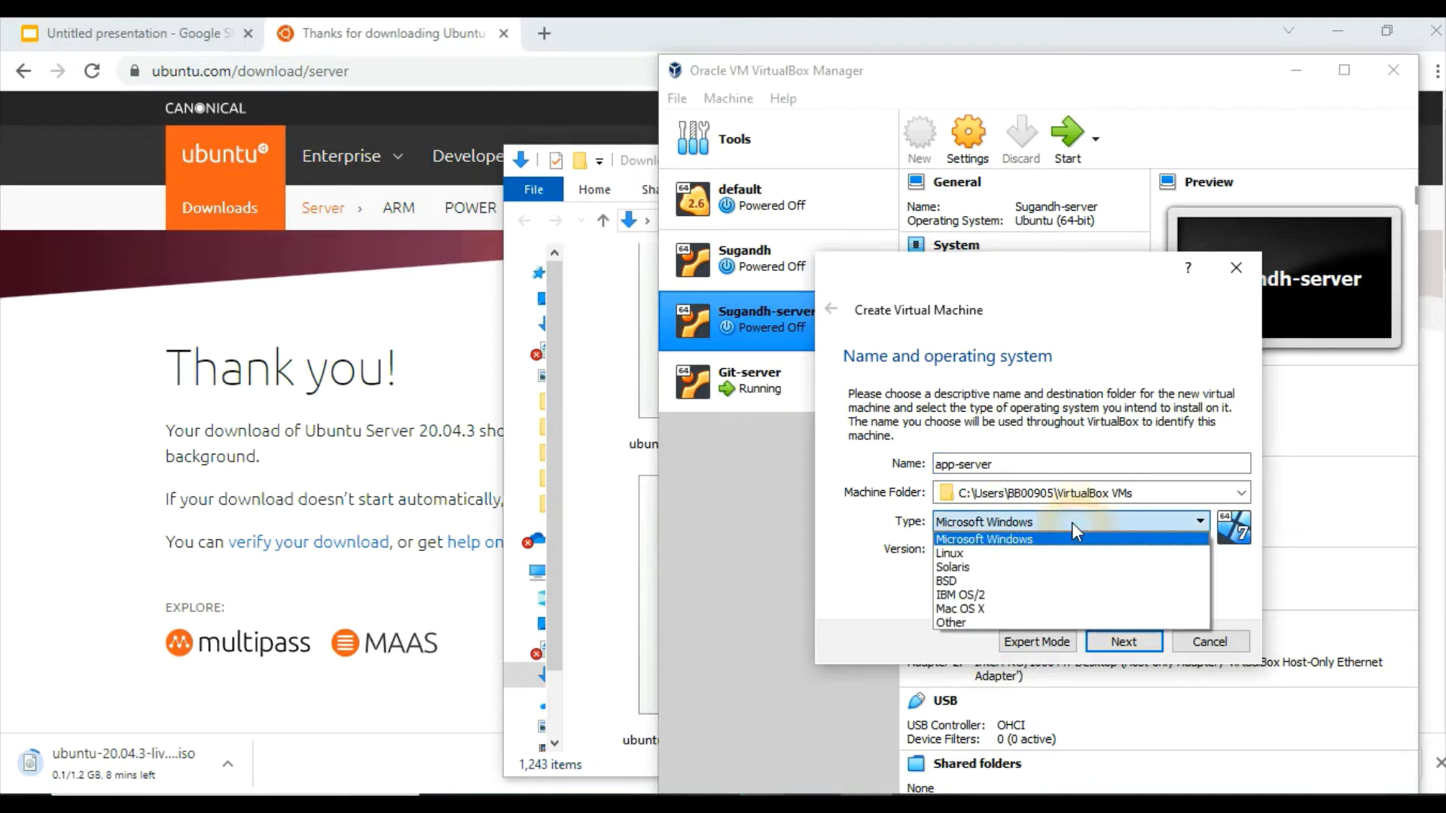
pyautogui.click(972, 555)
pyautogui.click(992, 551)
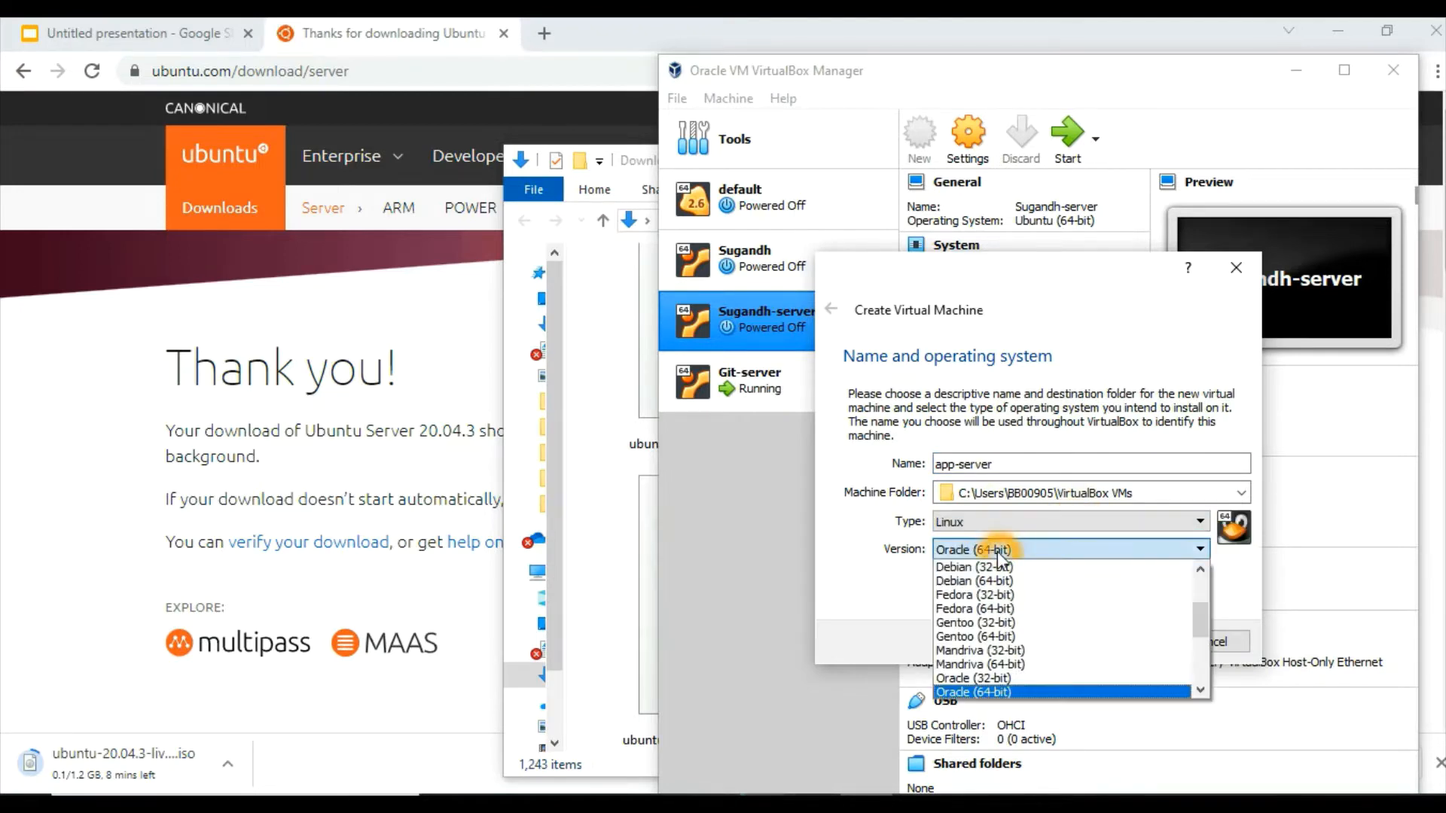
pyautogui.click(1200, 689)
pyautogui.click(1201, 689)
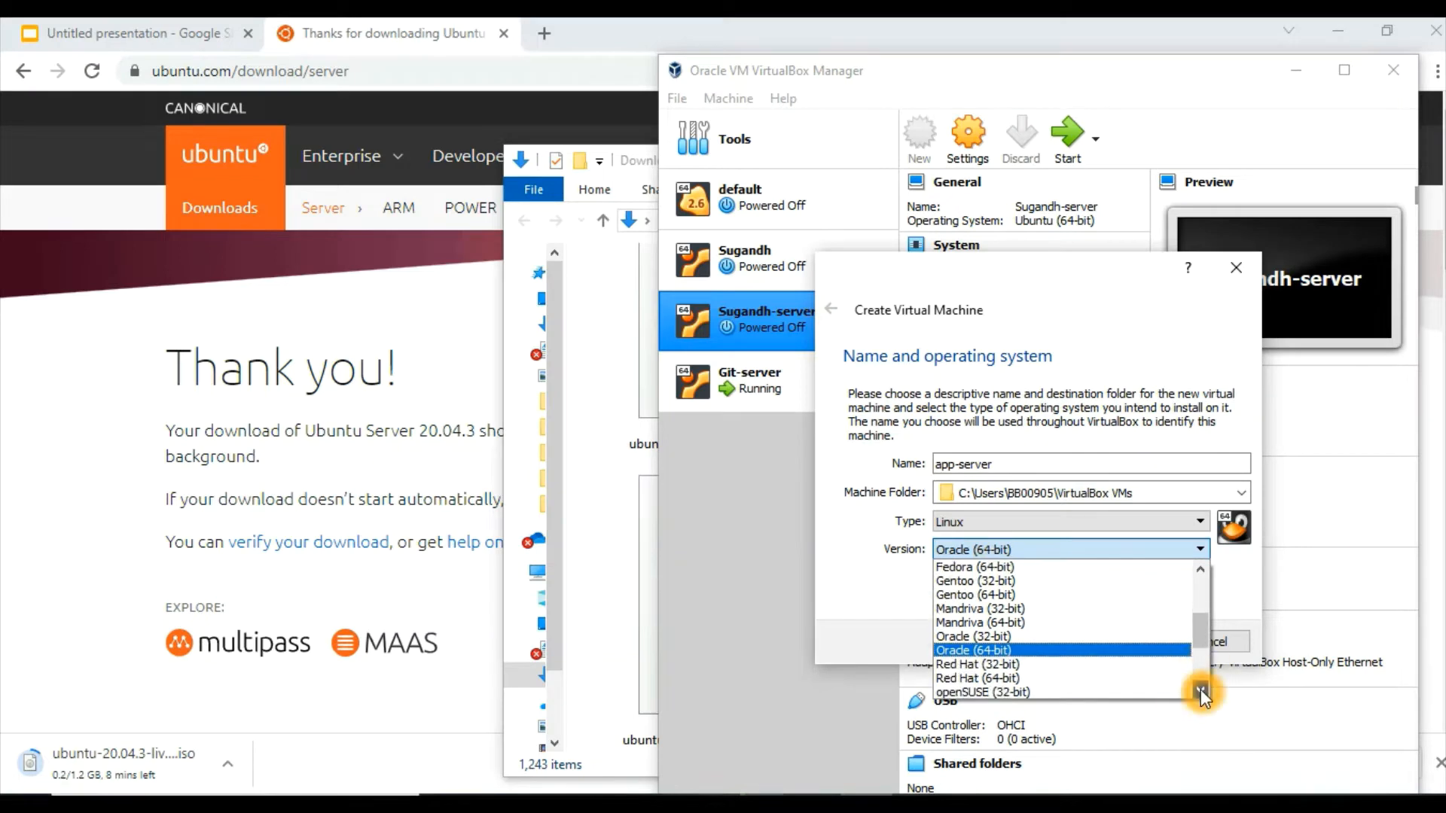
pyautogui.click(1201, 690)
pyautogui.click(1200, 689)
pyautogui.click(1200, 689)
pyautogui.click(1200, 689)
pyautogui.click(1201, 689)
pyautogui.click(1200, 690)
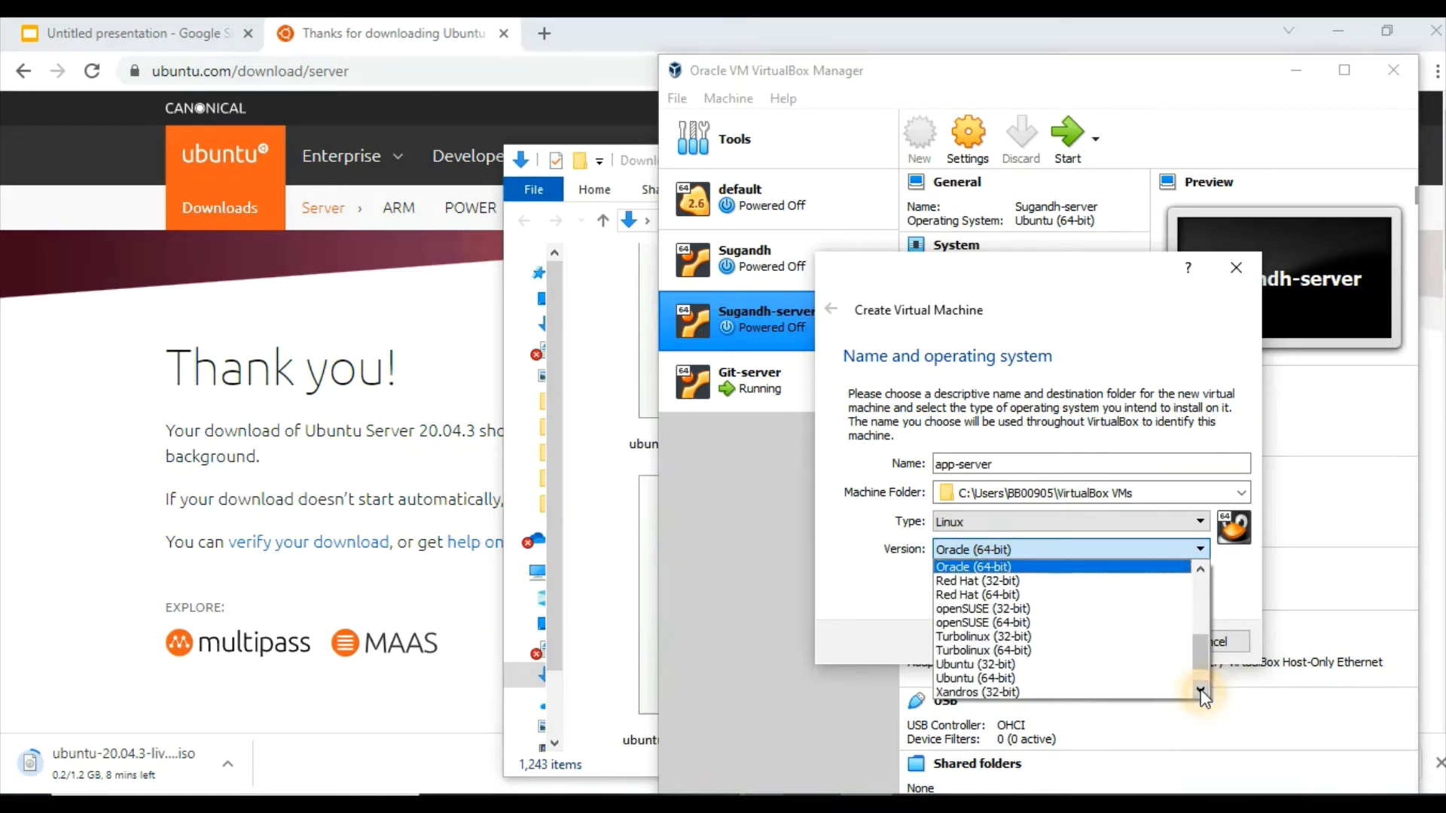
pyautogui.click(971, 677)
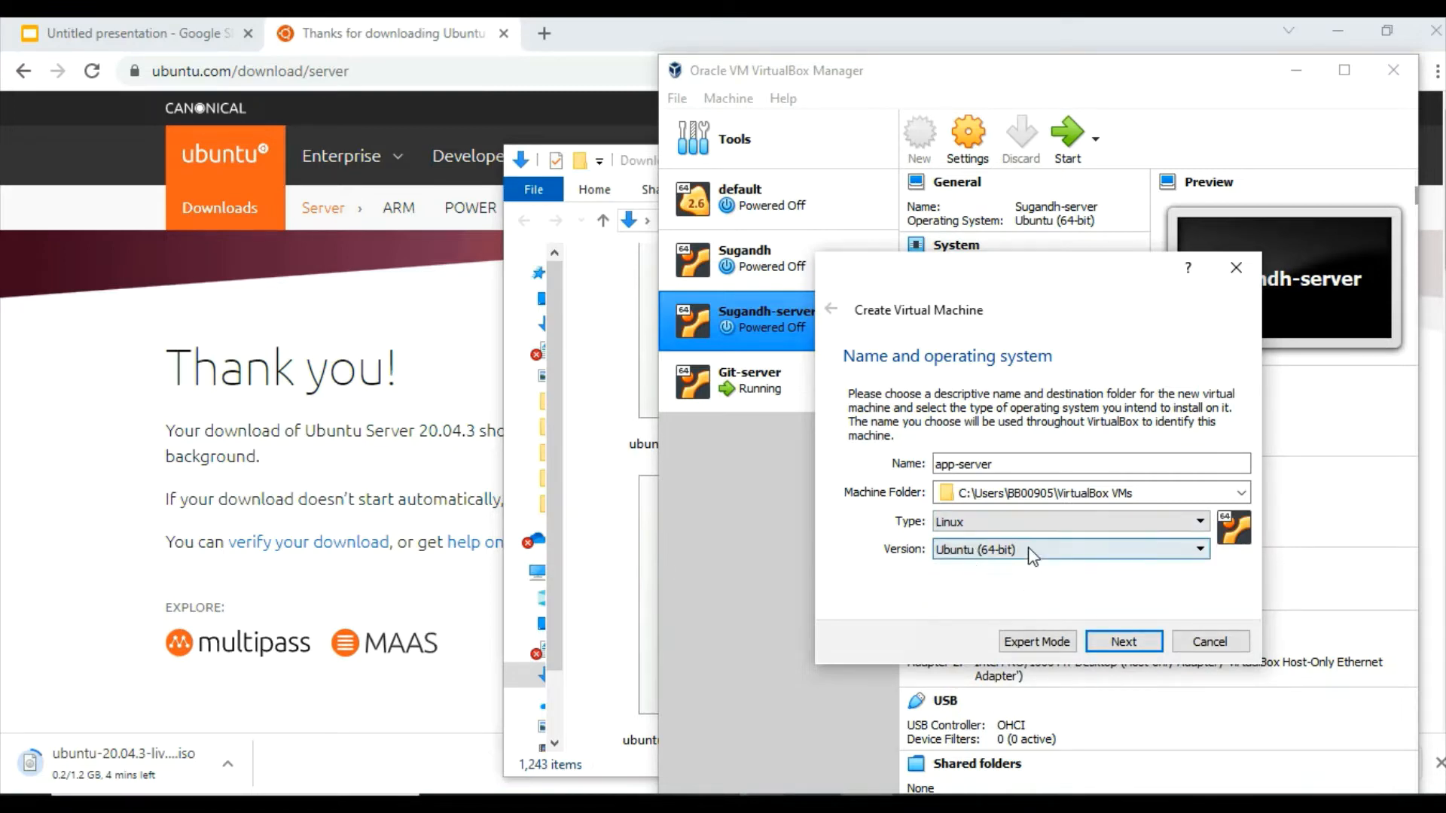
pyautogui.click(984, 559)
pyautogui.click(1045, 572)
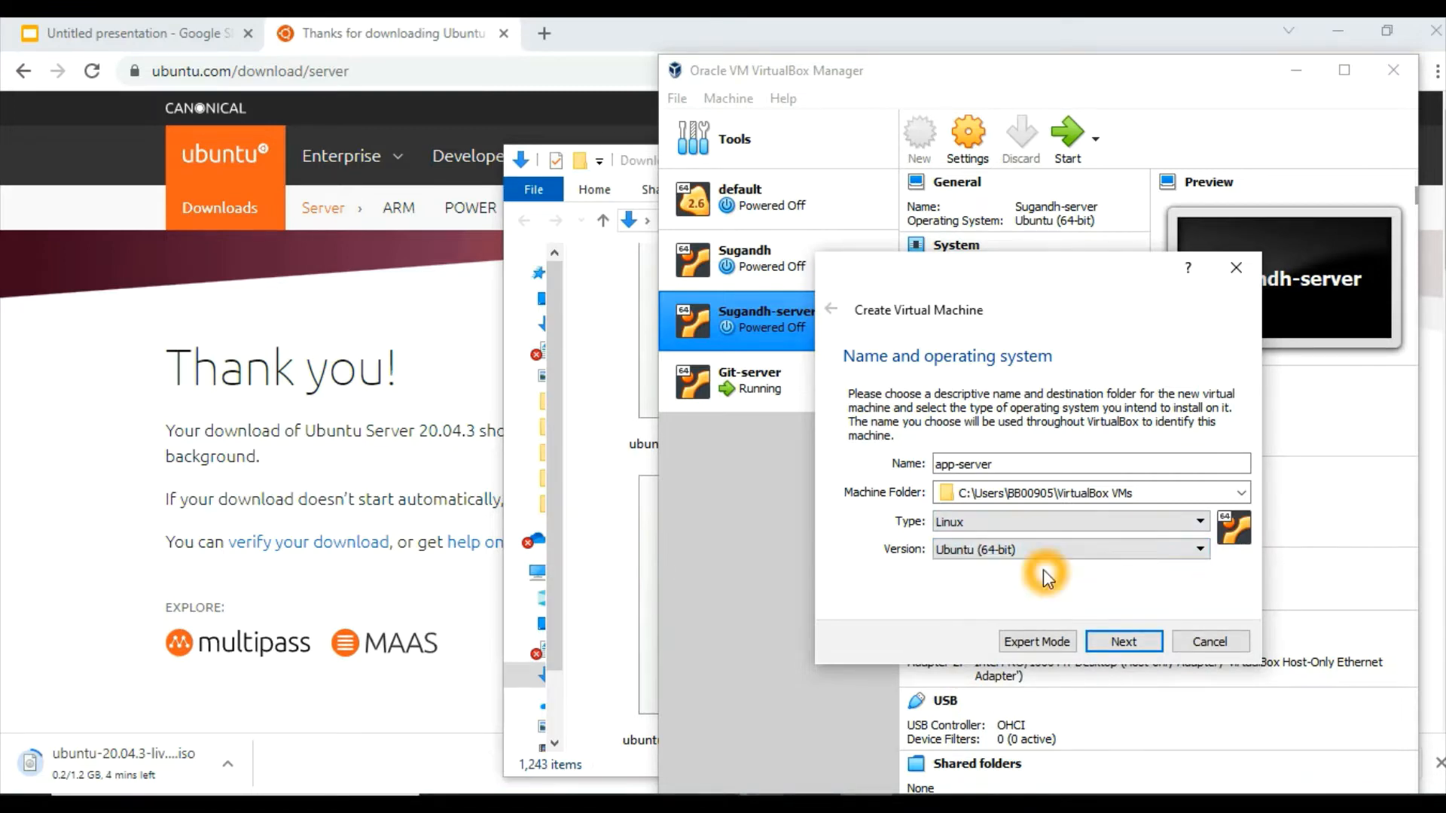
pyautogui.click(990, 569)
pyautogui.click(1108, 640)
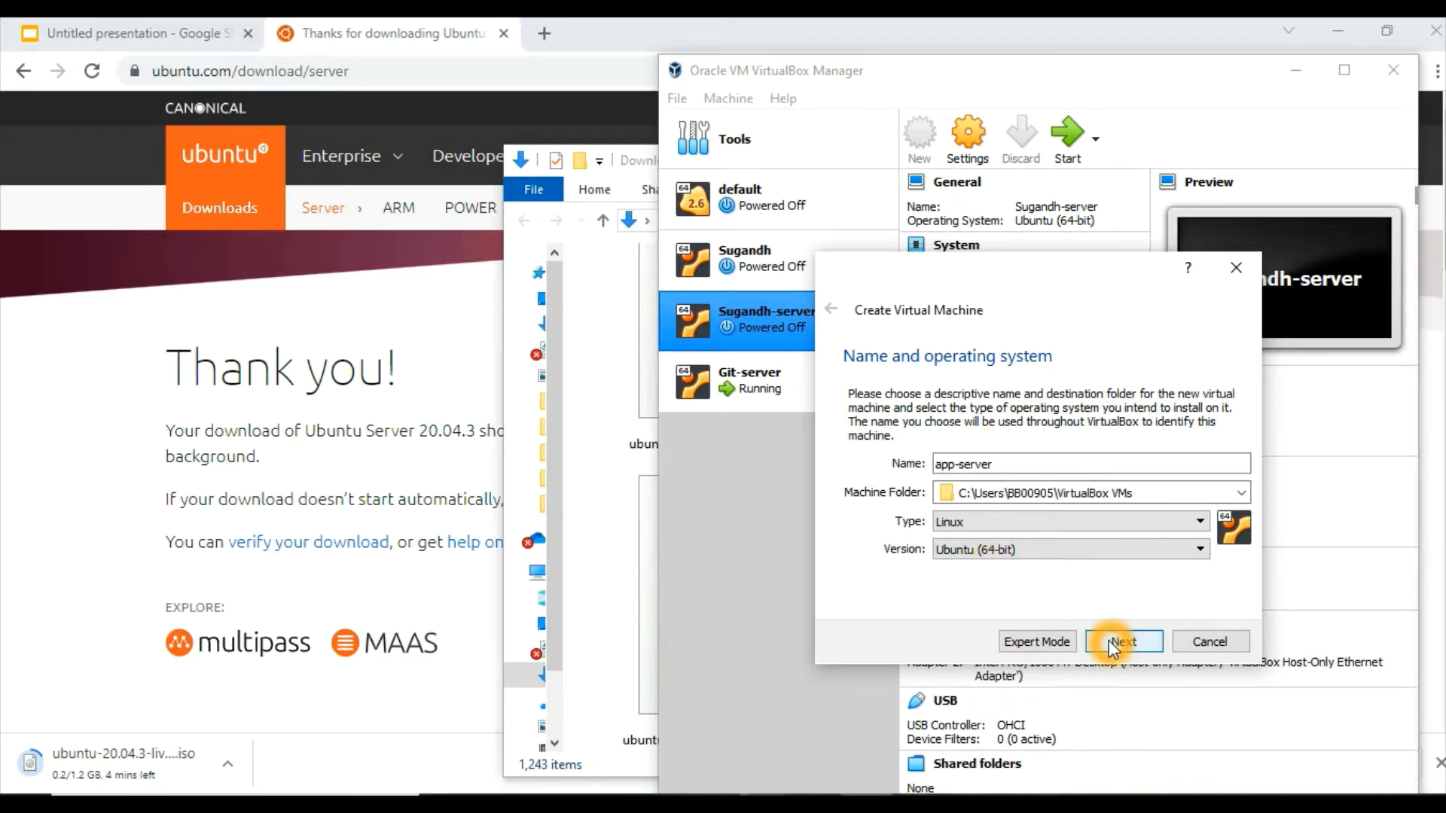
# Cancel the running Ubuntu Server ISO download in the browser and return to the VirtualBox wizard
pyautogui.click(227, 766)
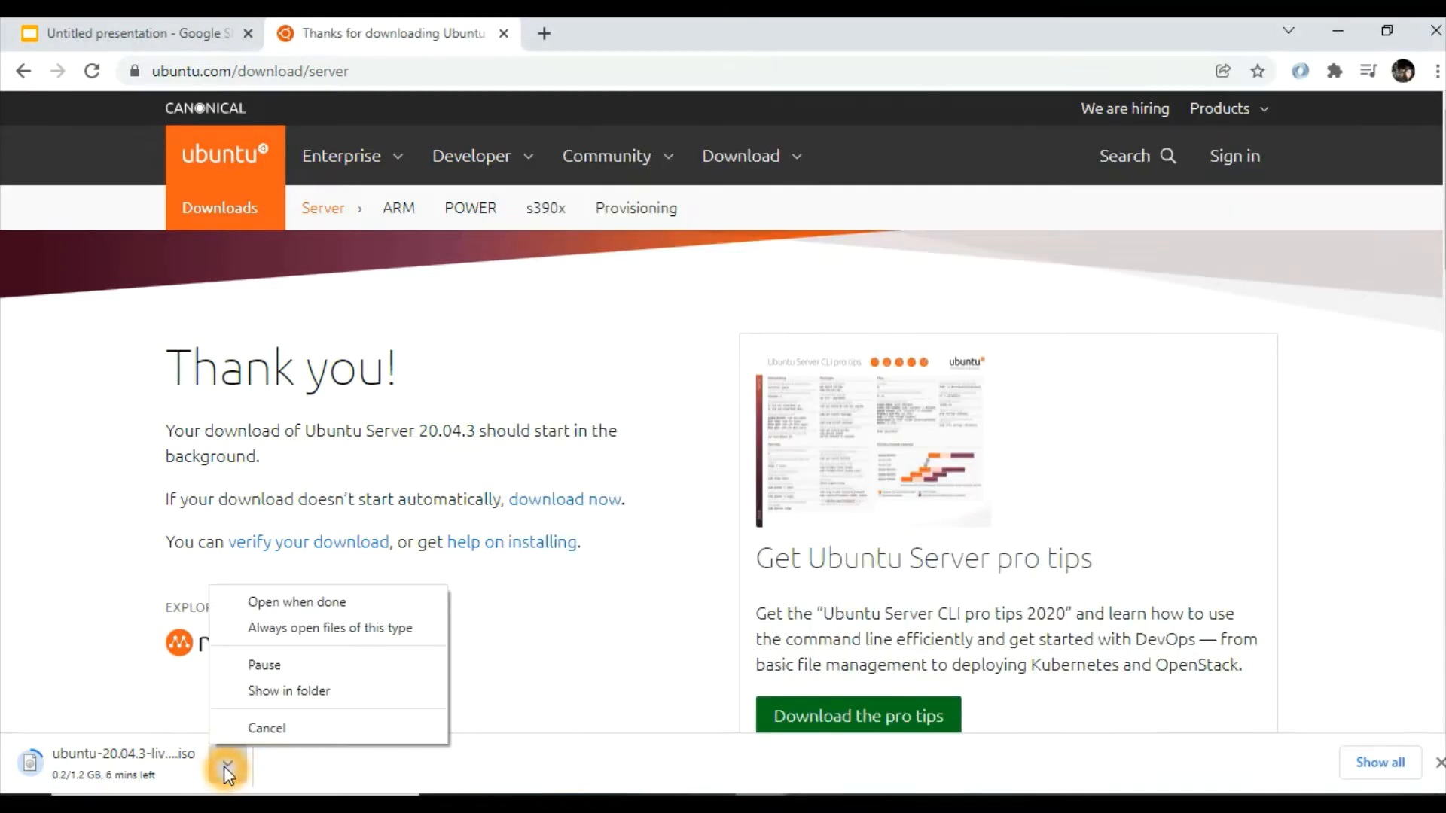
pyautogui.click(307, 727)
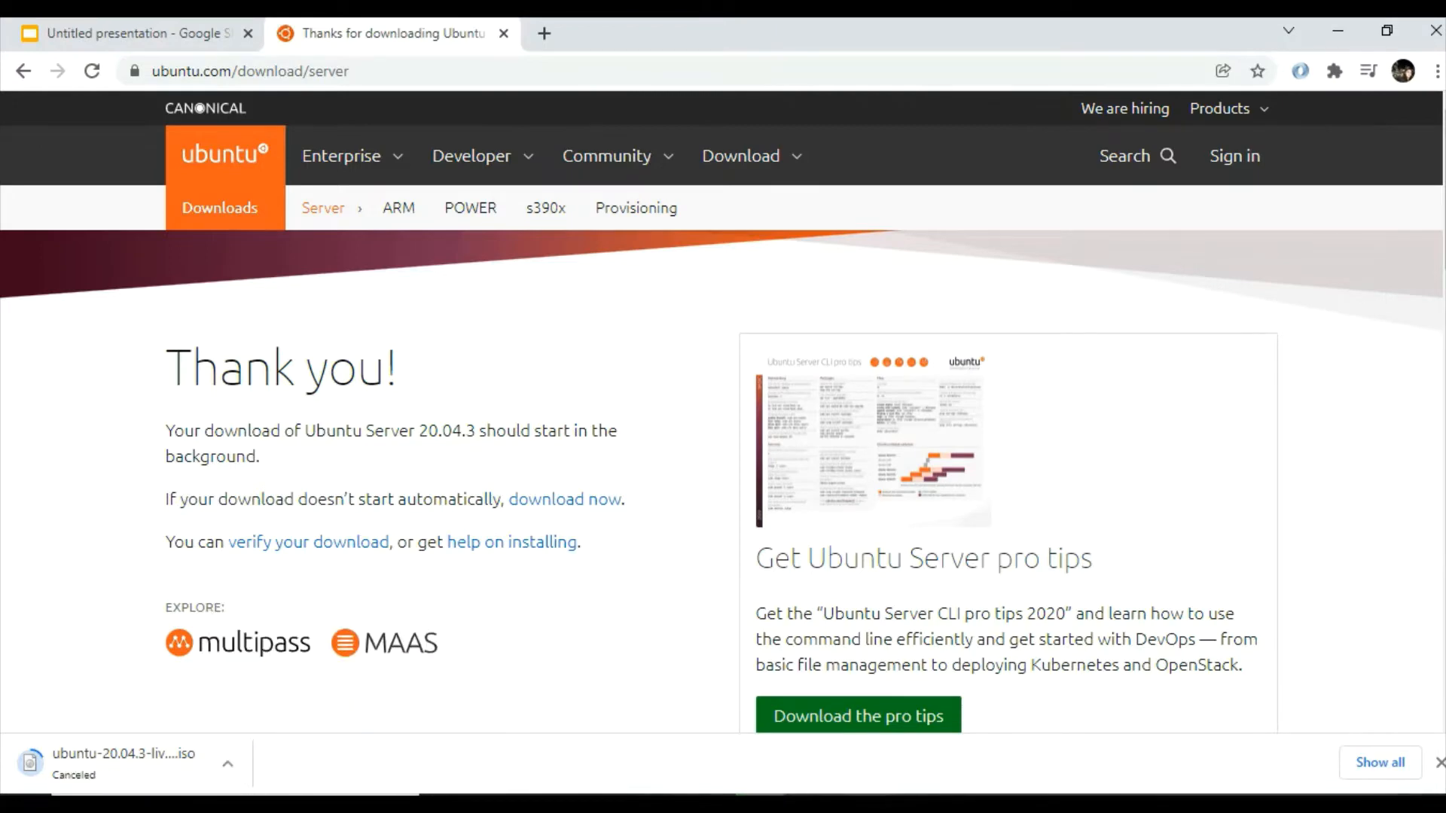
pyautogui.hotkey('alt', 'Tab')
# Accept 1024 MB of memory and choose to create a virtual hard disk now
pyautogui.click(1026, 581)
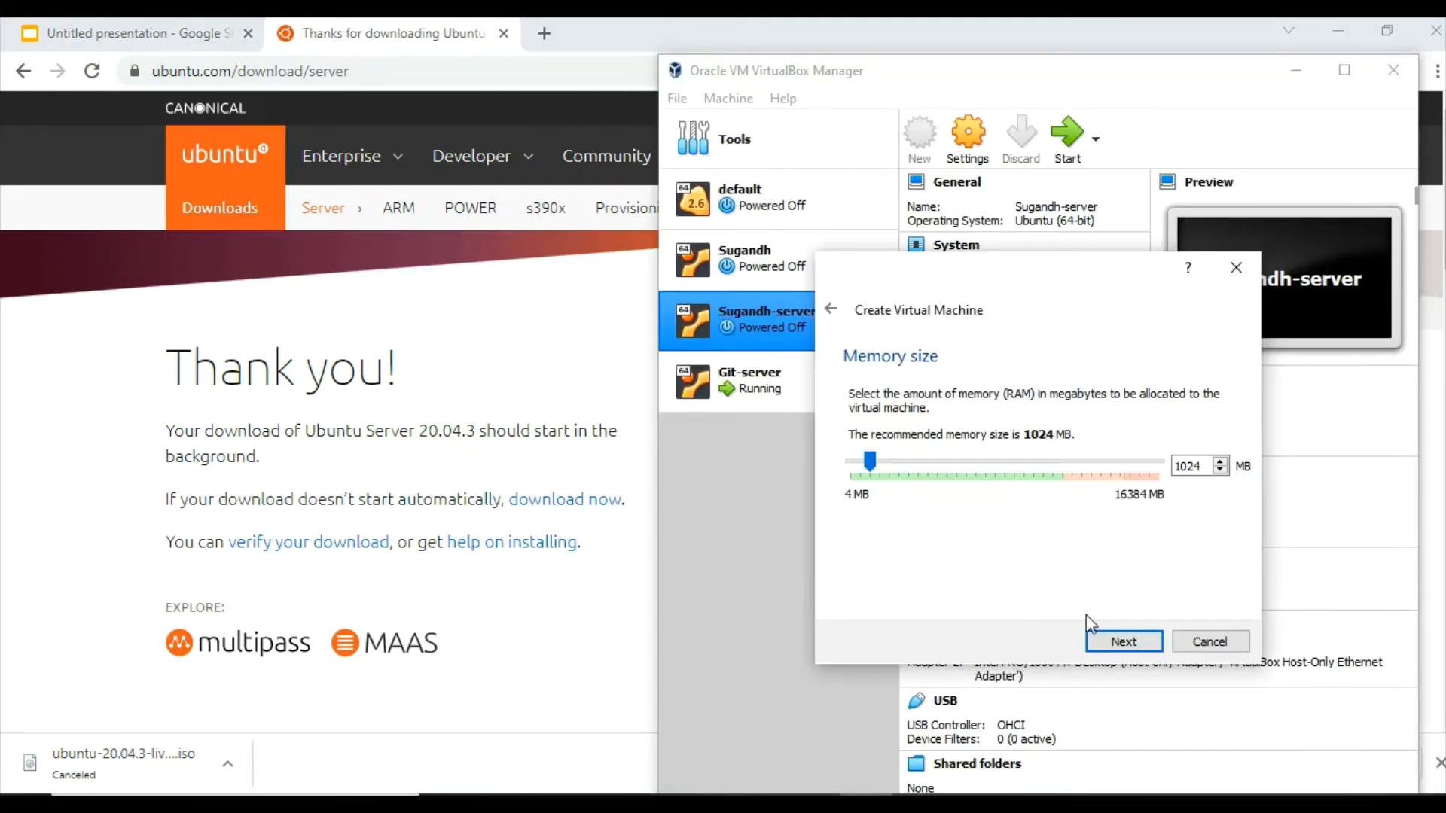
pyautogui.click(1127, 640)
pyautogui.click(1129, 642)
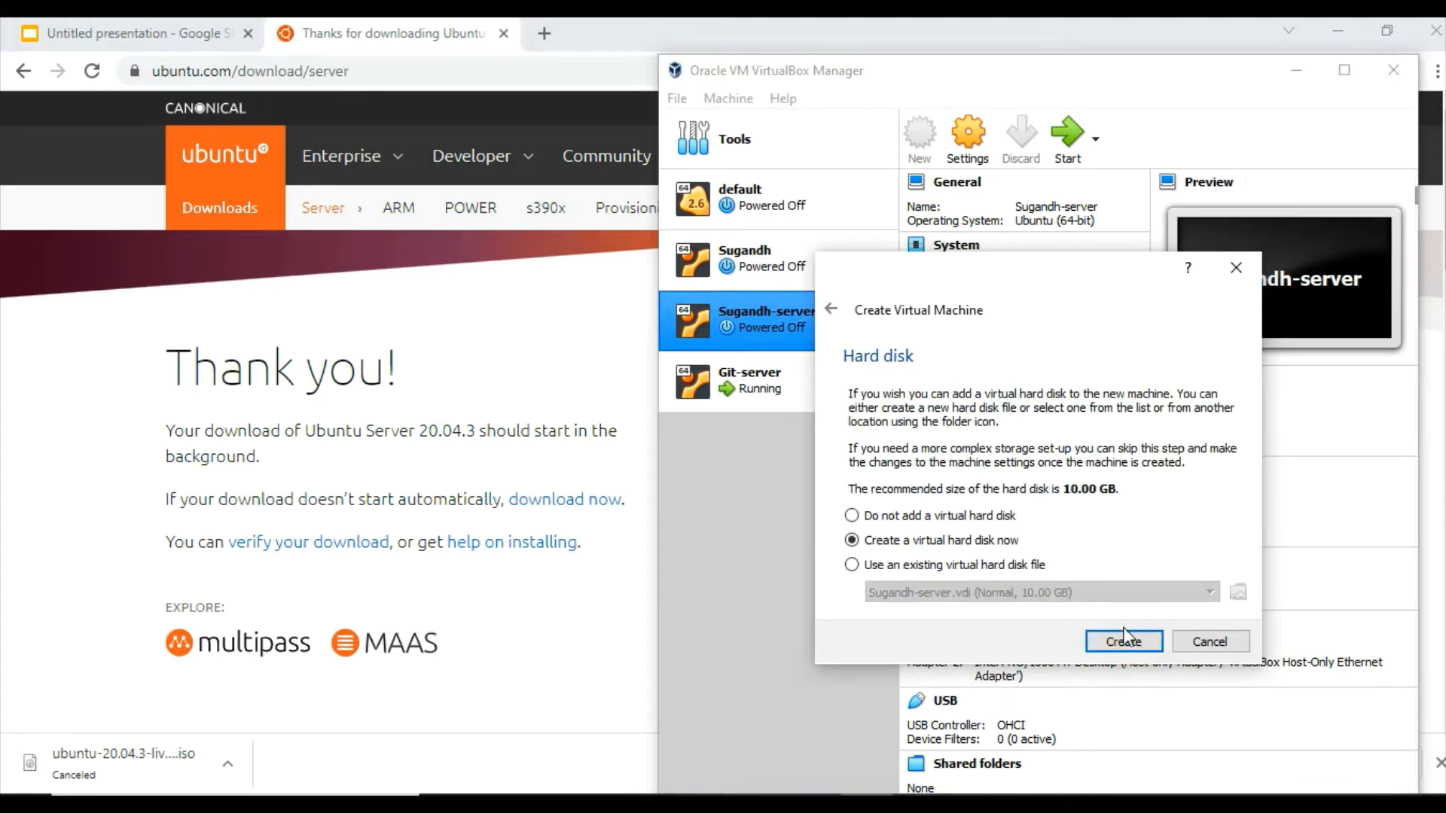
pyautogui.click(1142, 646)
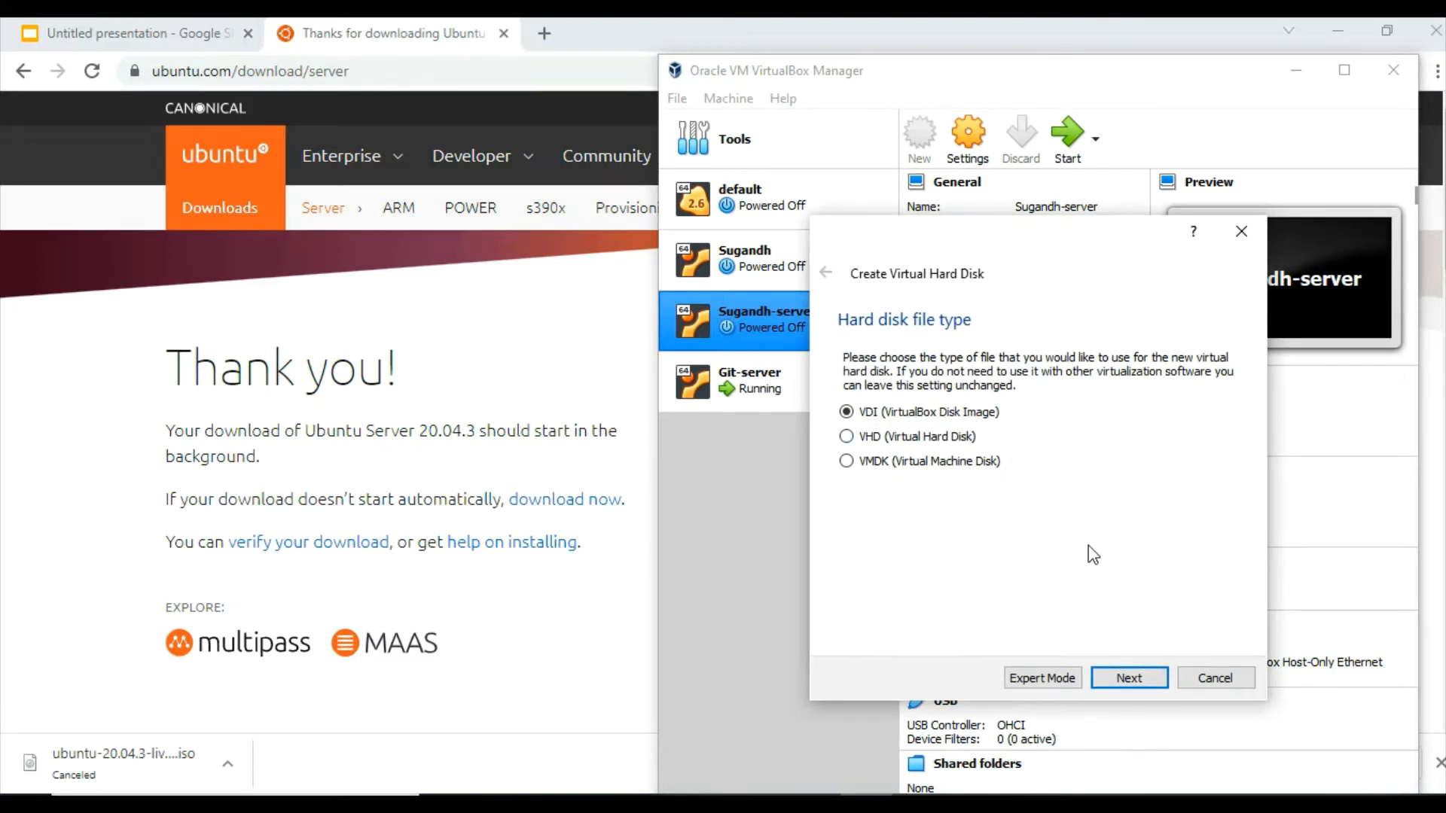
# Create the virtual hard disk app-server.vdi as a fixed-size VDI image of 10.00 GB
pyautogui.click(1091, 553)
pyautogui.click(1129, 678)
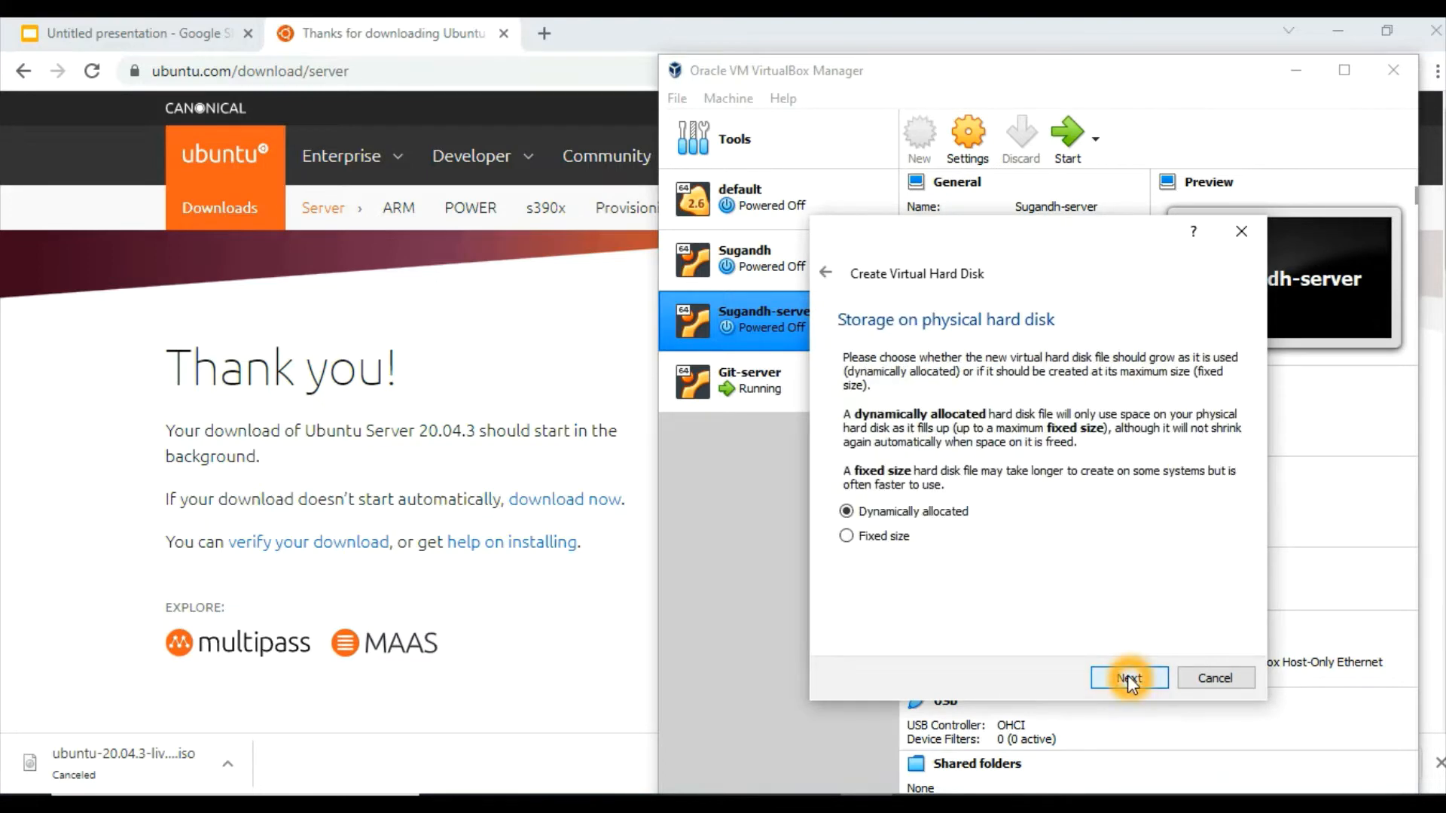
pyautogui.click(847, 536)
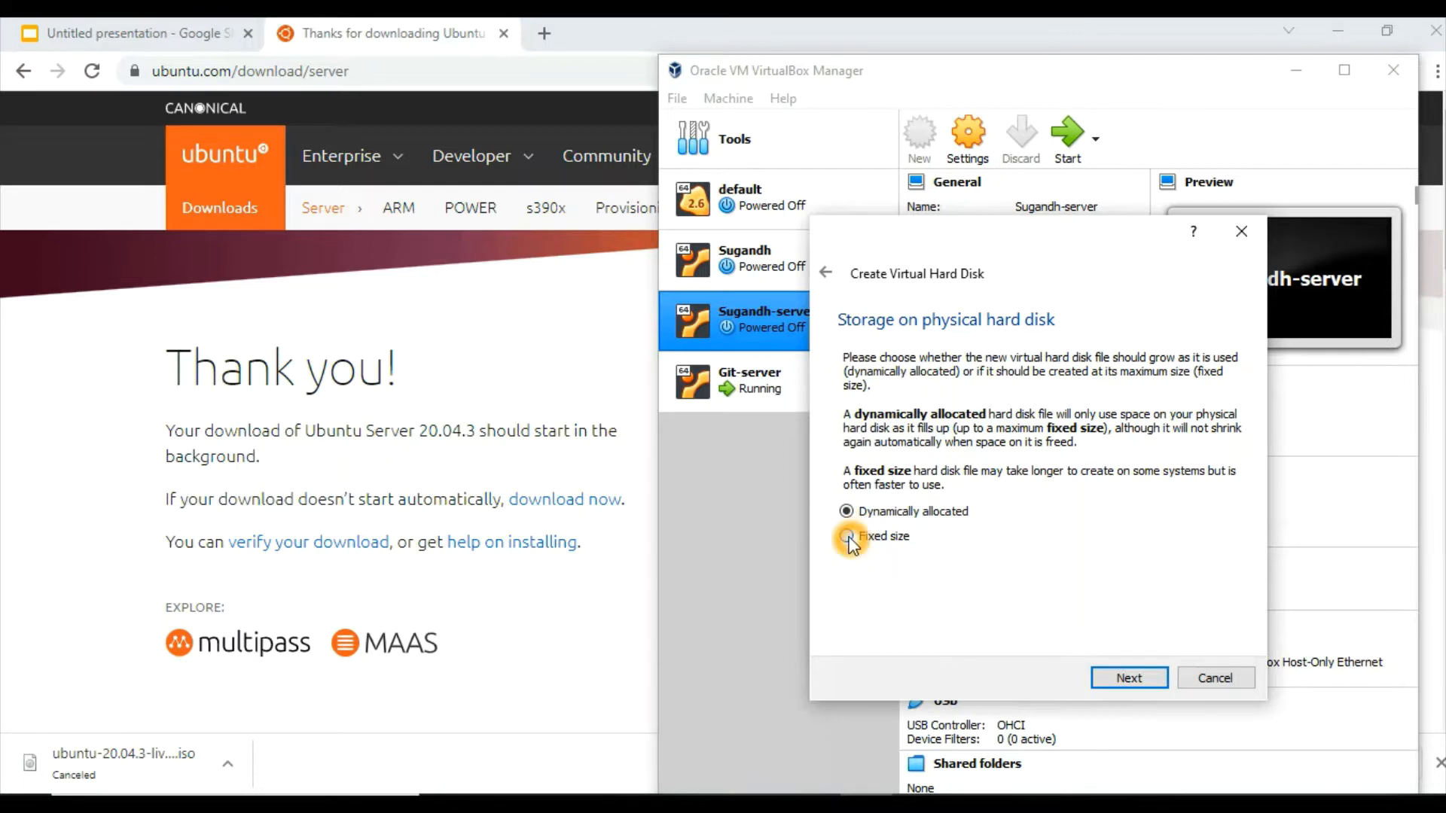
pyautogui.click(1075, 607)
pyautogui.click(1134, 679)
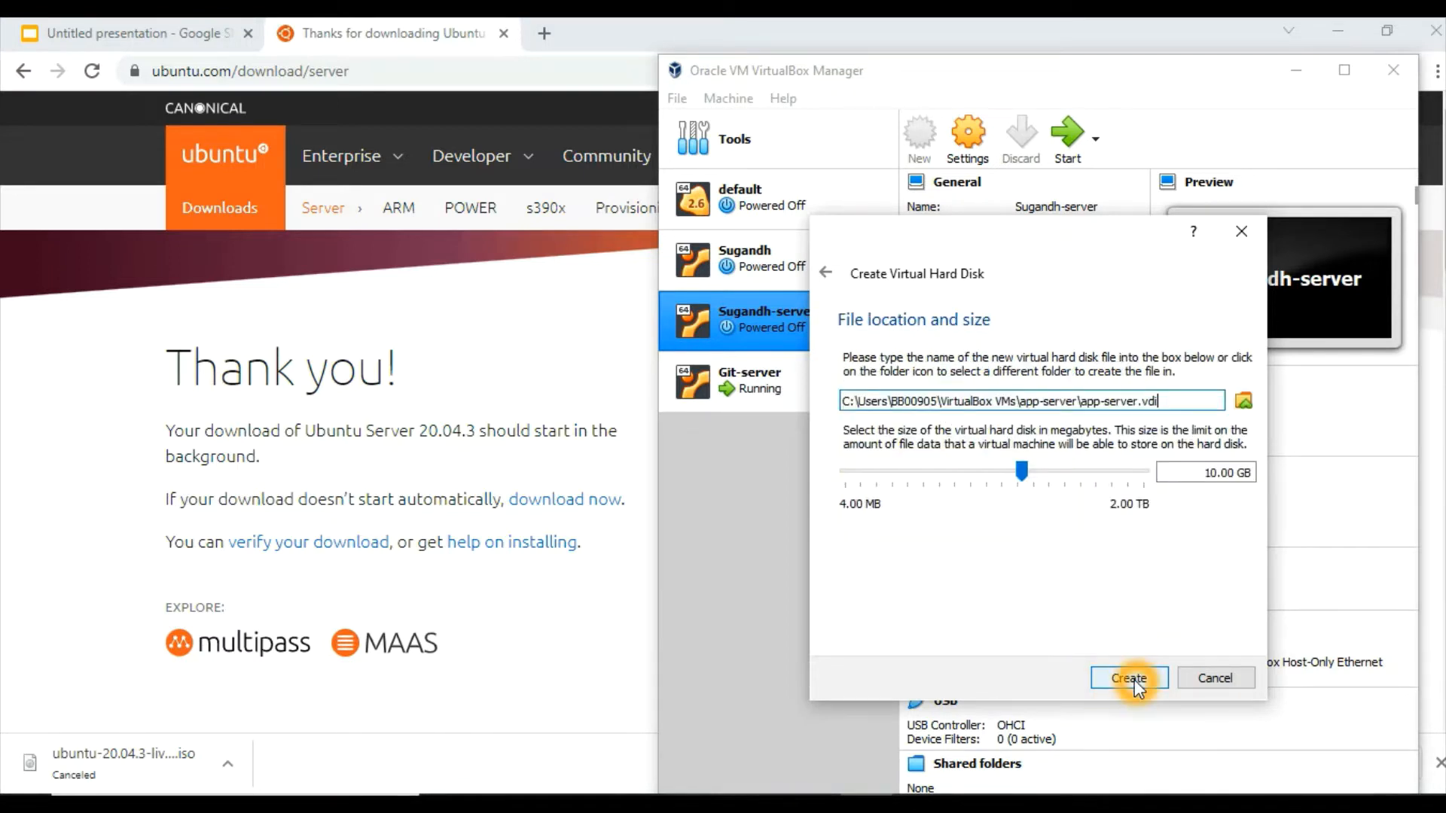
pyautogui.click(1164, 400)
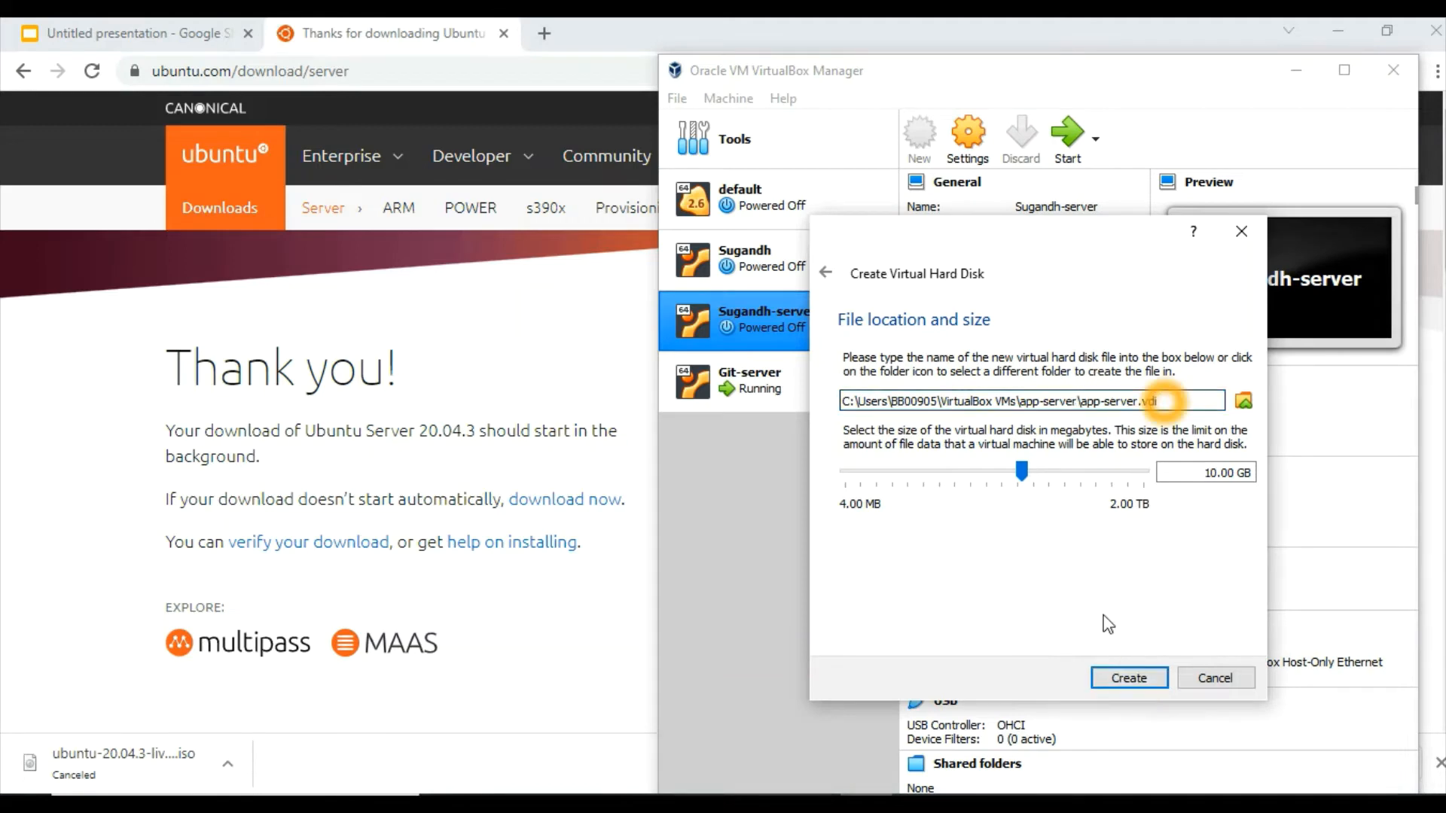
pyautogui.click(1130, 678)
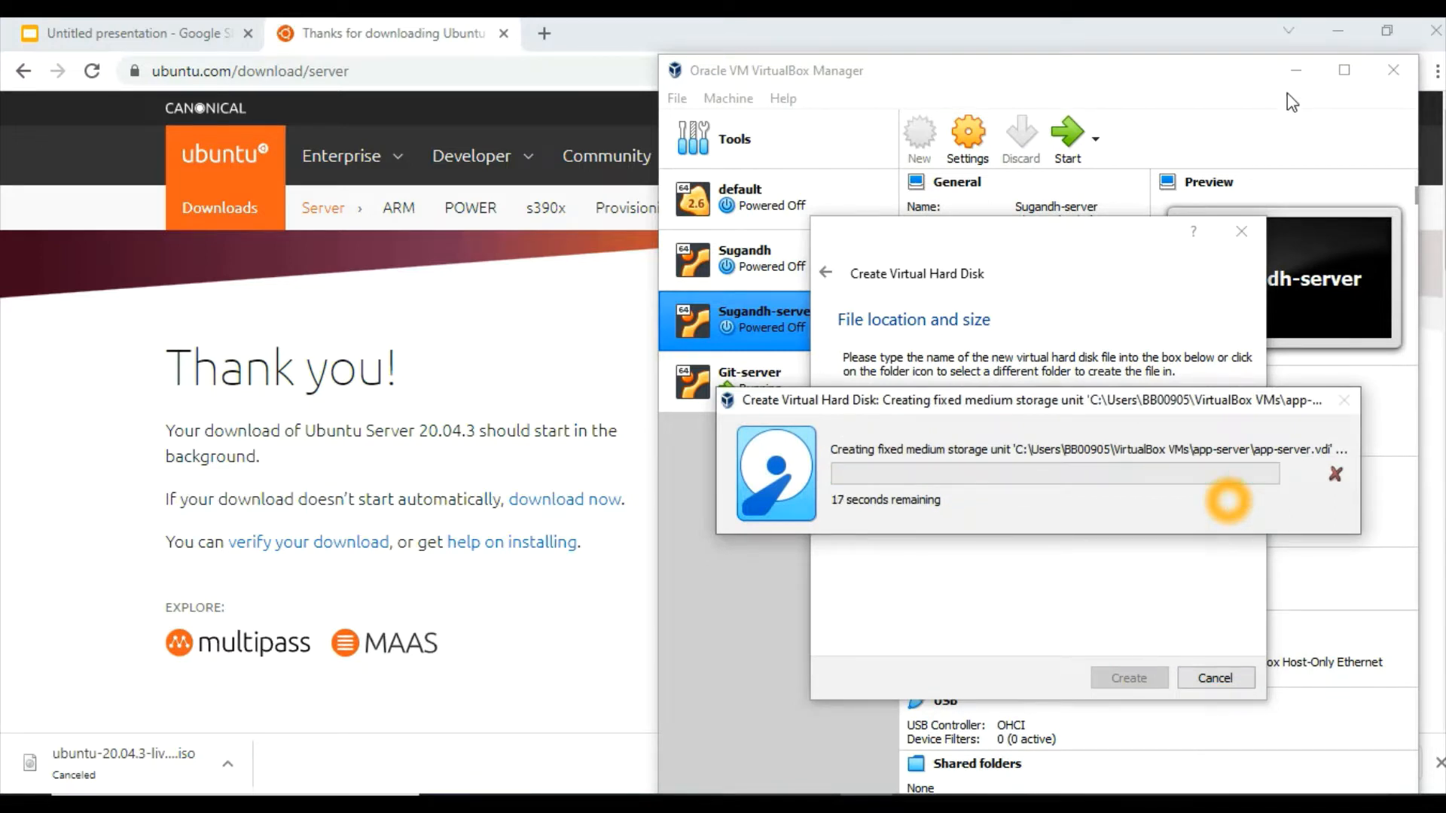
pyautogui.click(1342, 72)
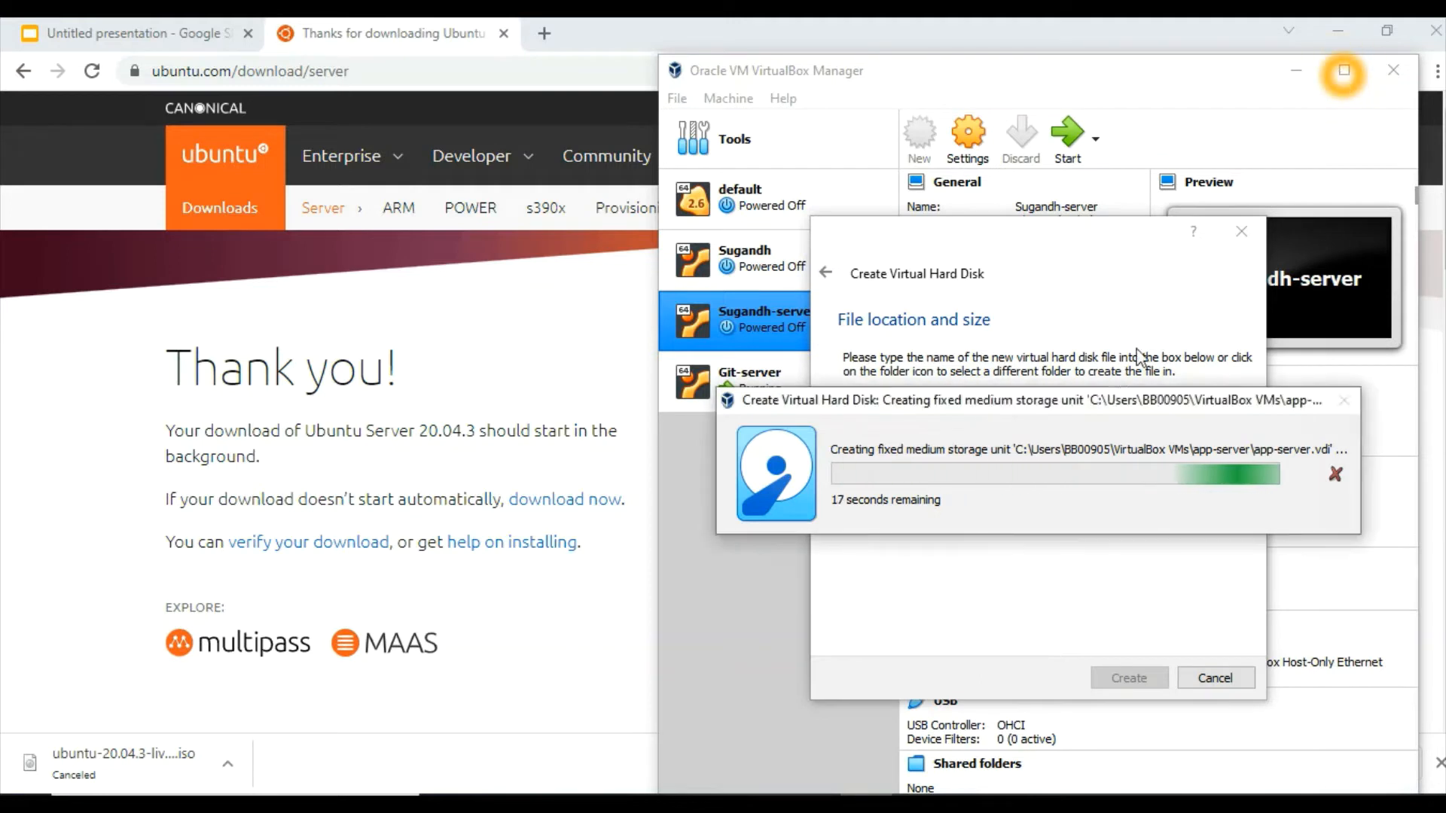
pyautogui.click(1116, 372)
pyautogui.click(736, 535)
pyautogui.click(955, 544)
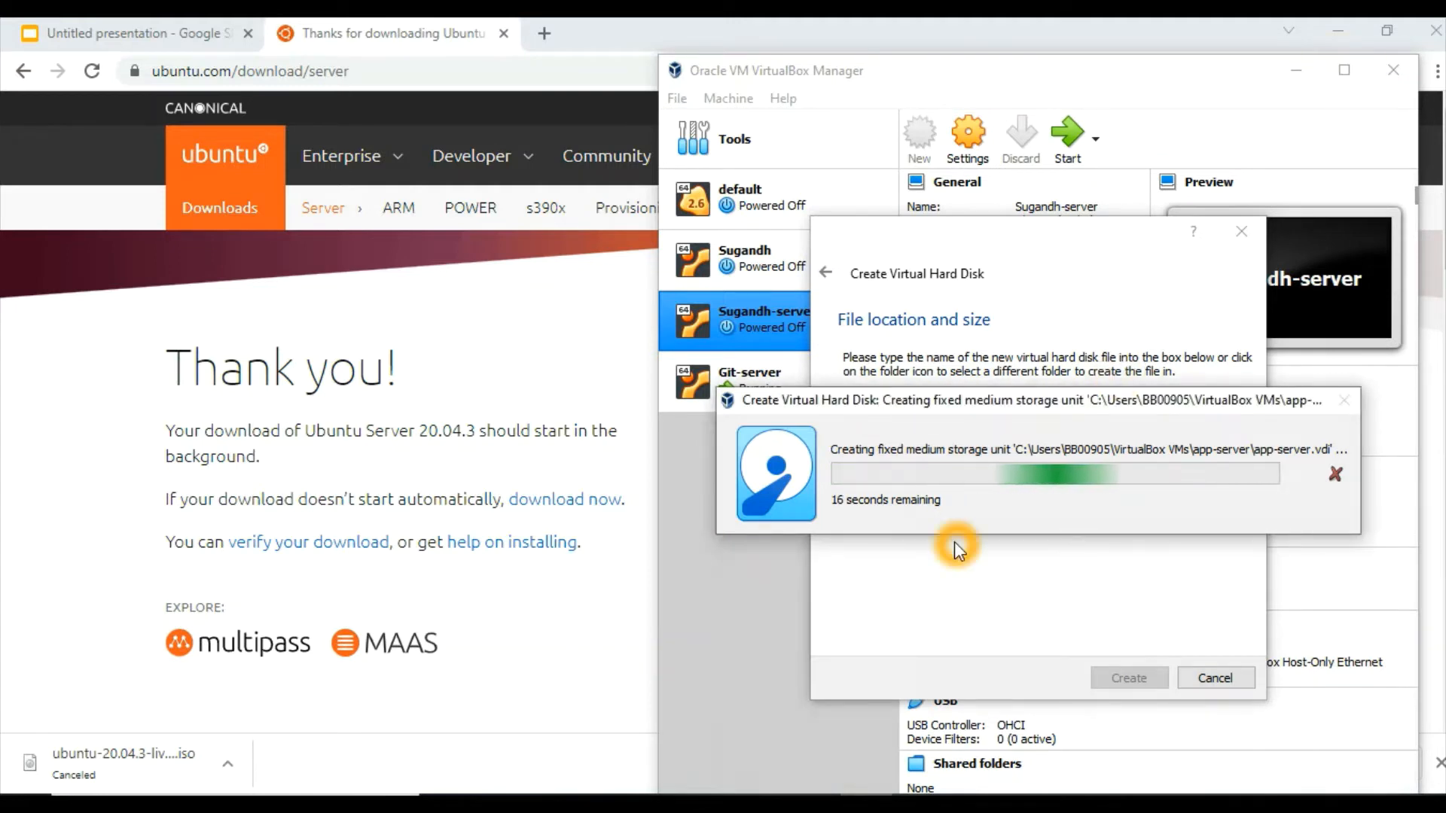
pyautogui.click(987, 558)
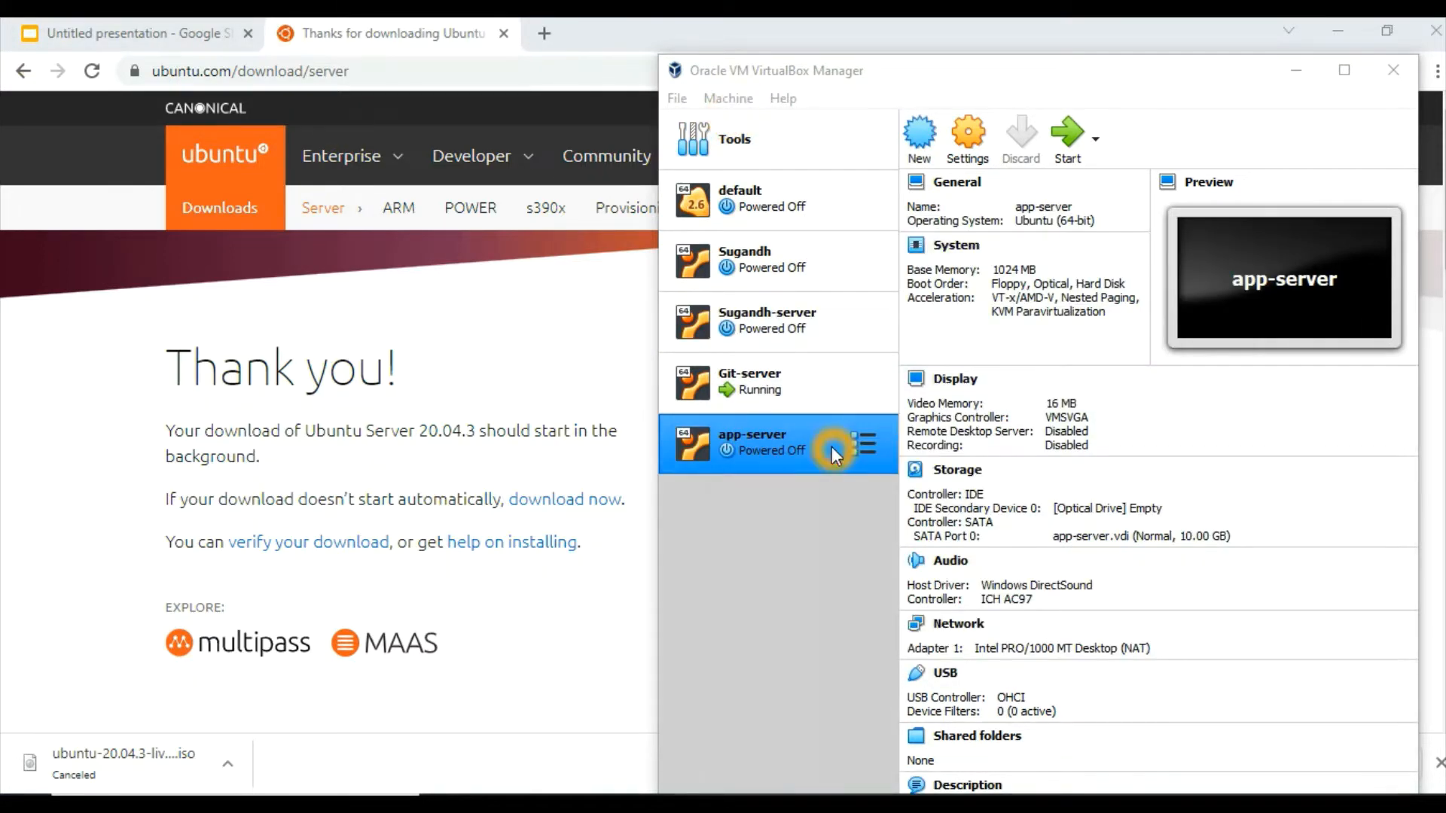
# Attach ubuntu-20.04.3-live-server-amd64.iso to the empty IDE optical drive of app-server and save the settings
pyautogui.click(967, 160)
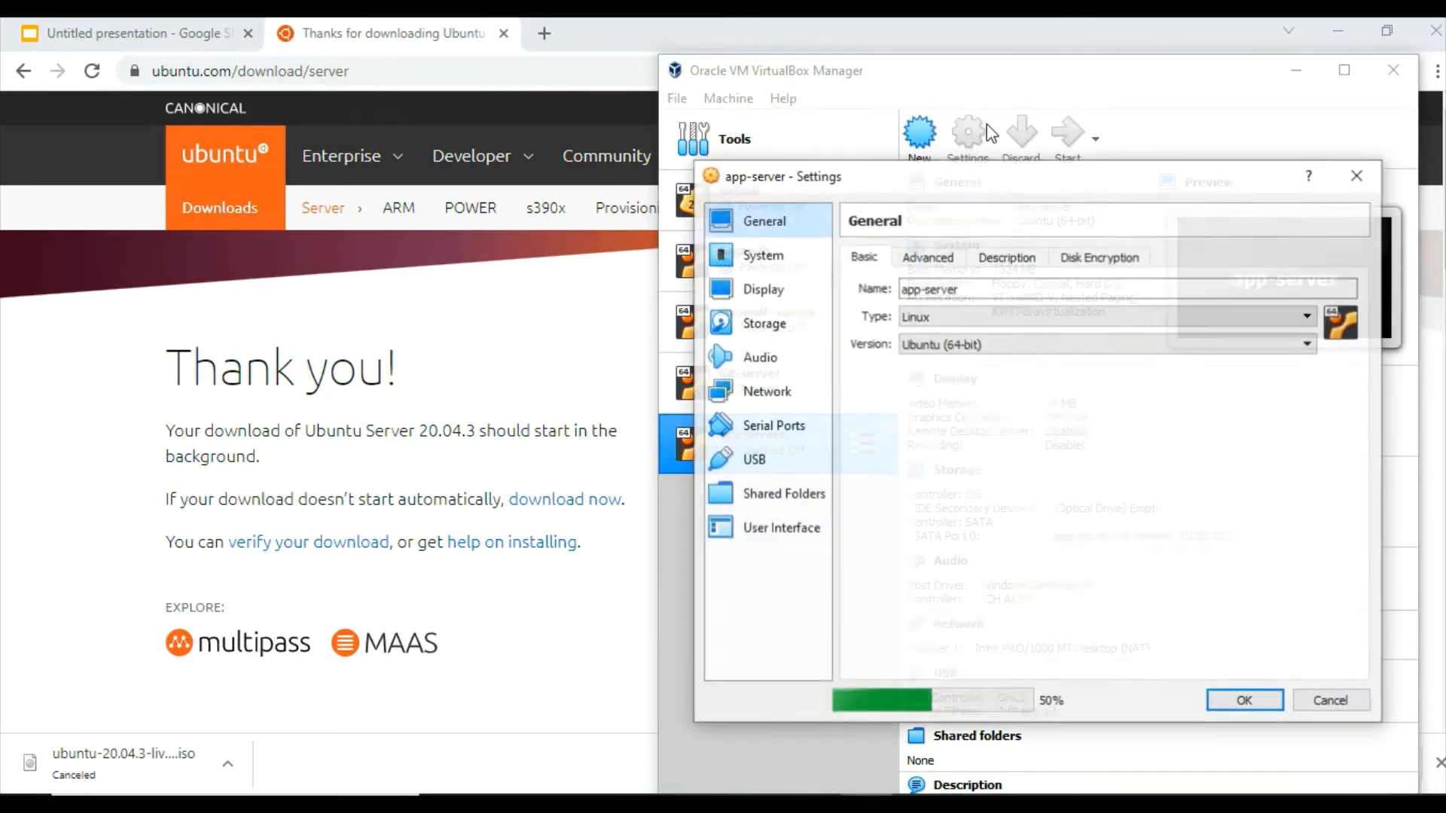
pyautogui.click(765, 331)
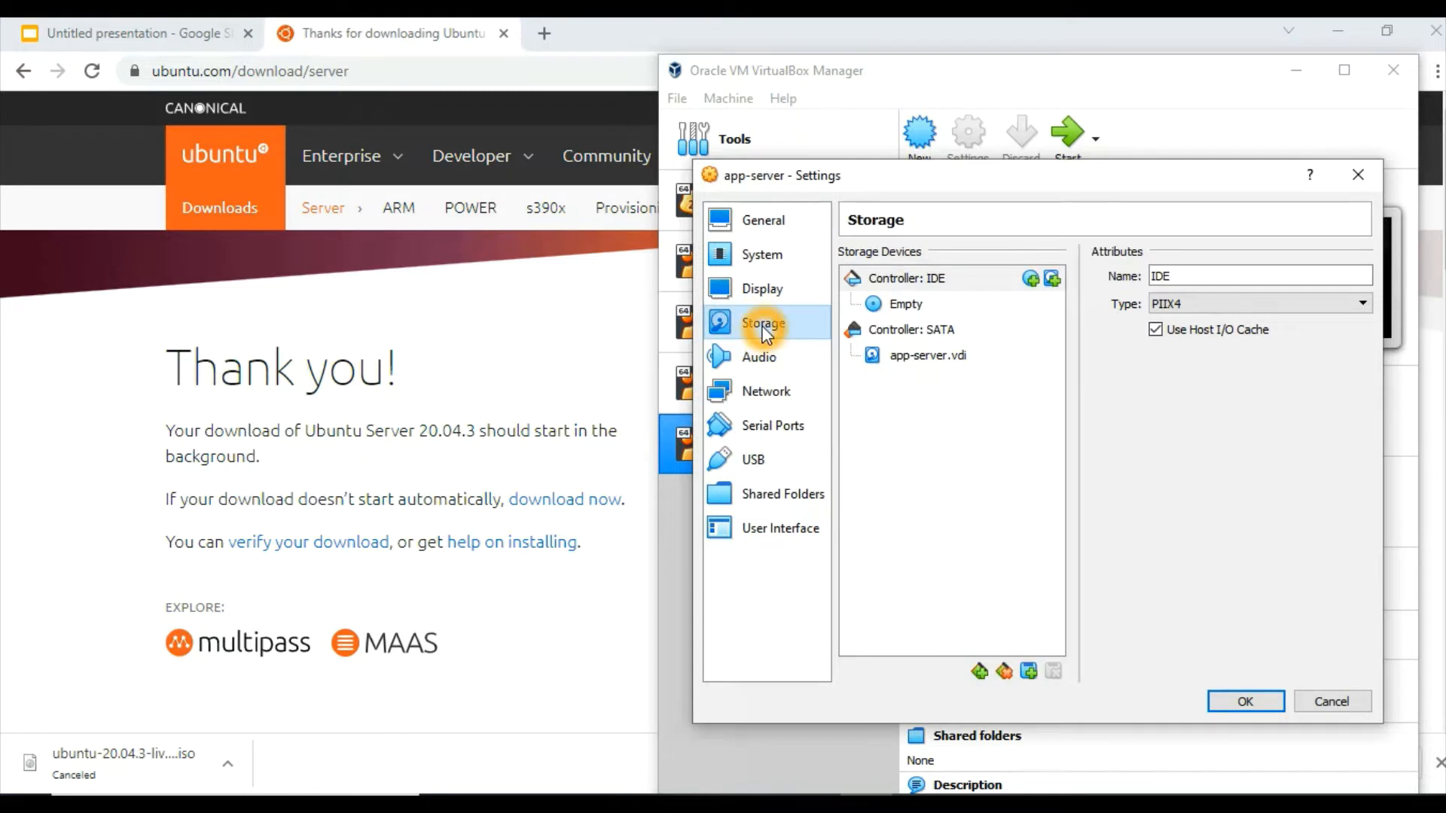
pyautogui.click(913, 308)
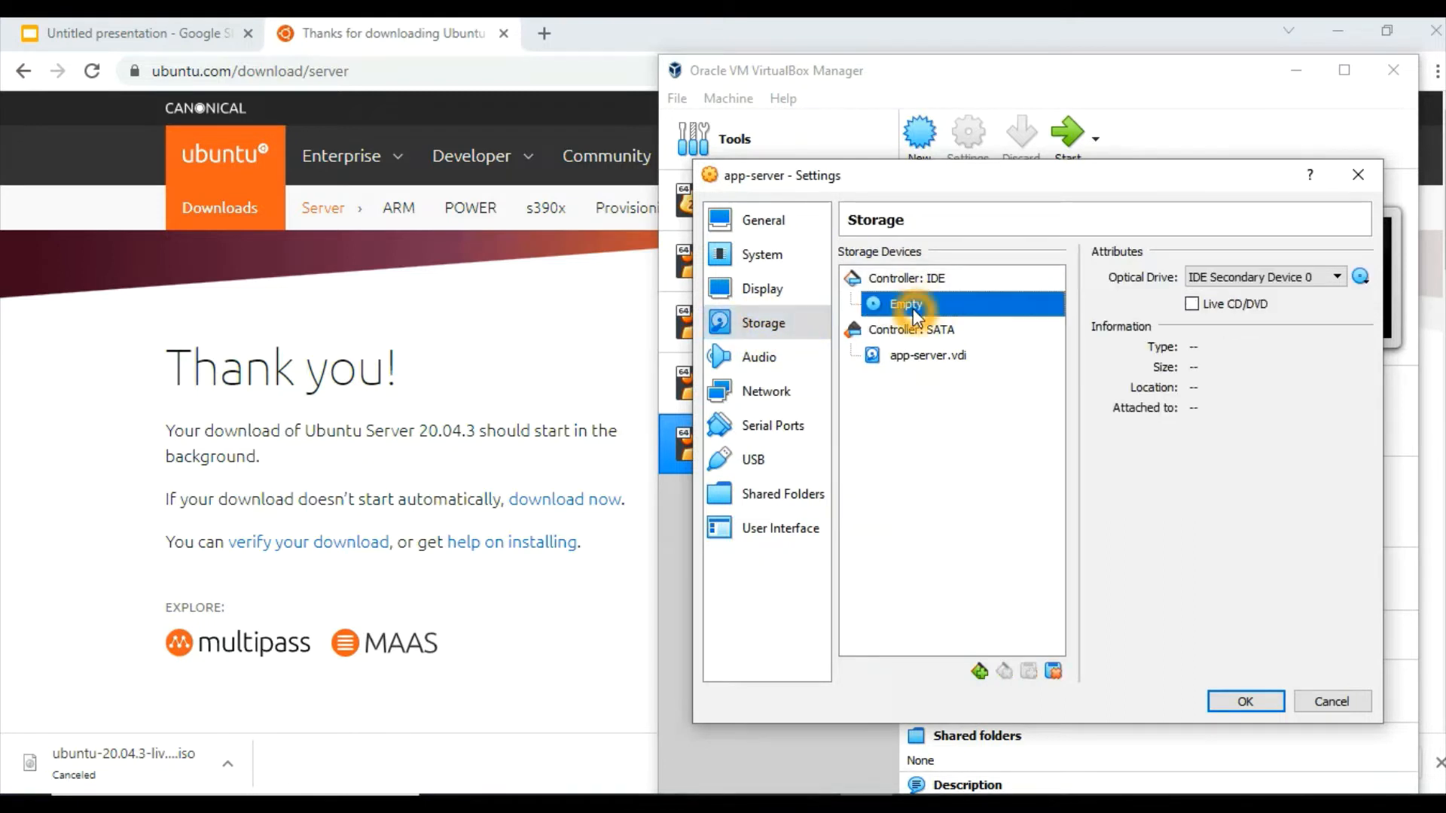
pyautogui.click(1361, 278)
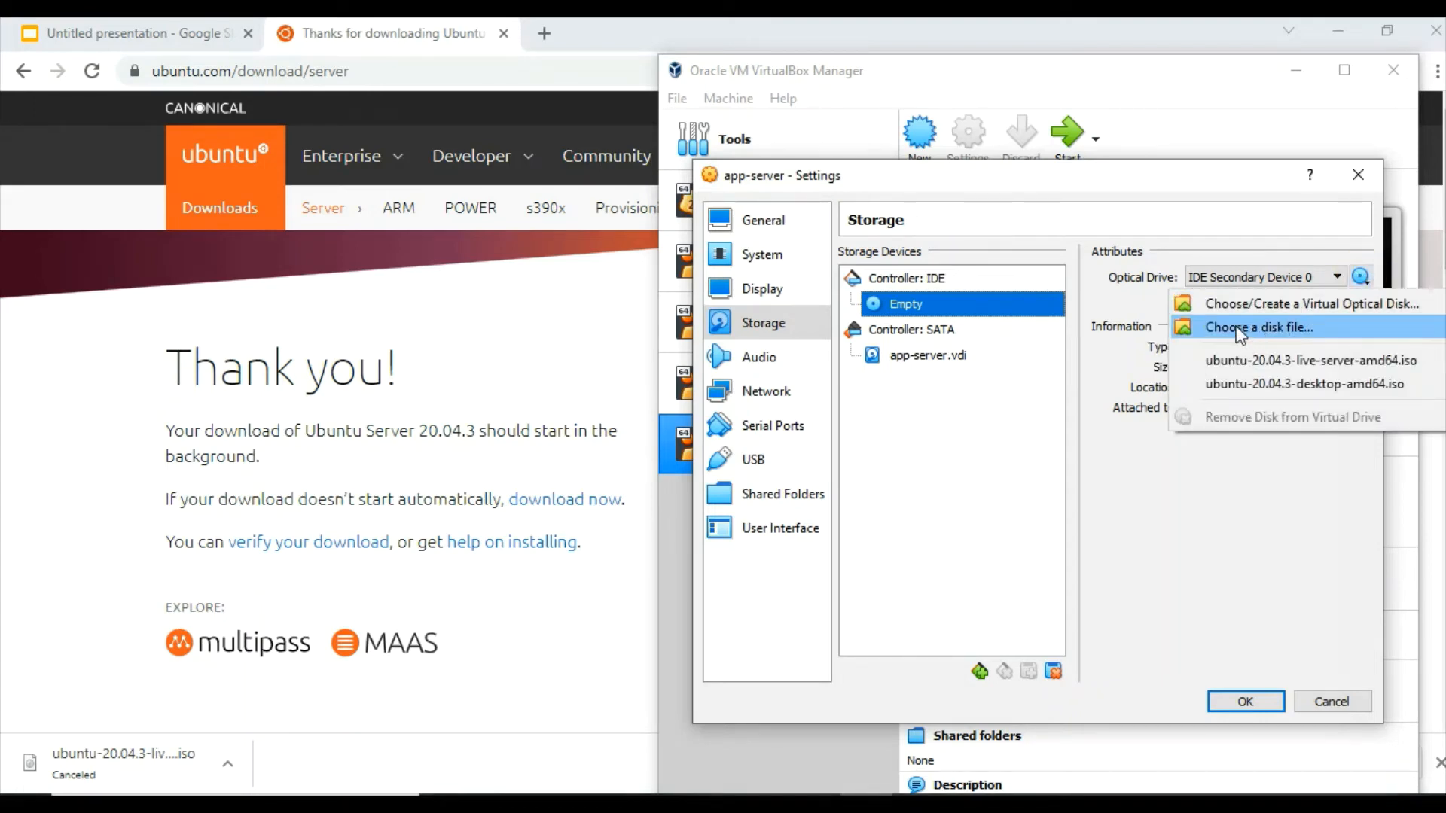
pyautogui.click(1239, 329)
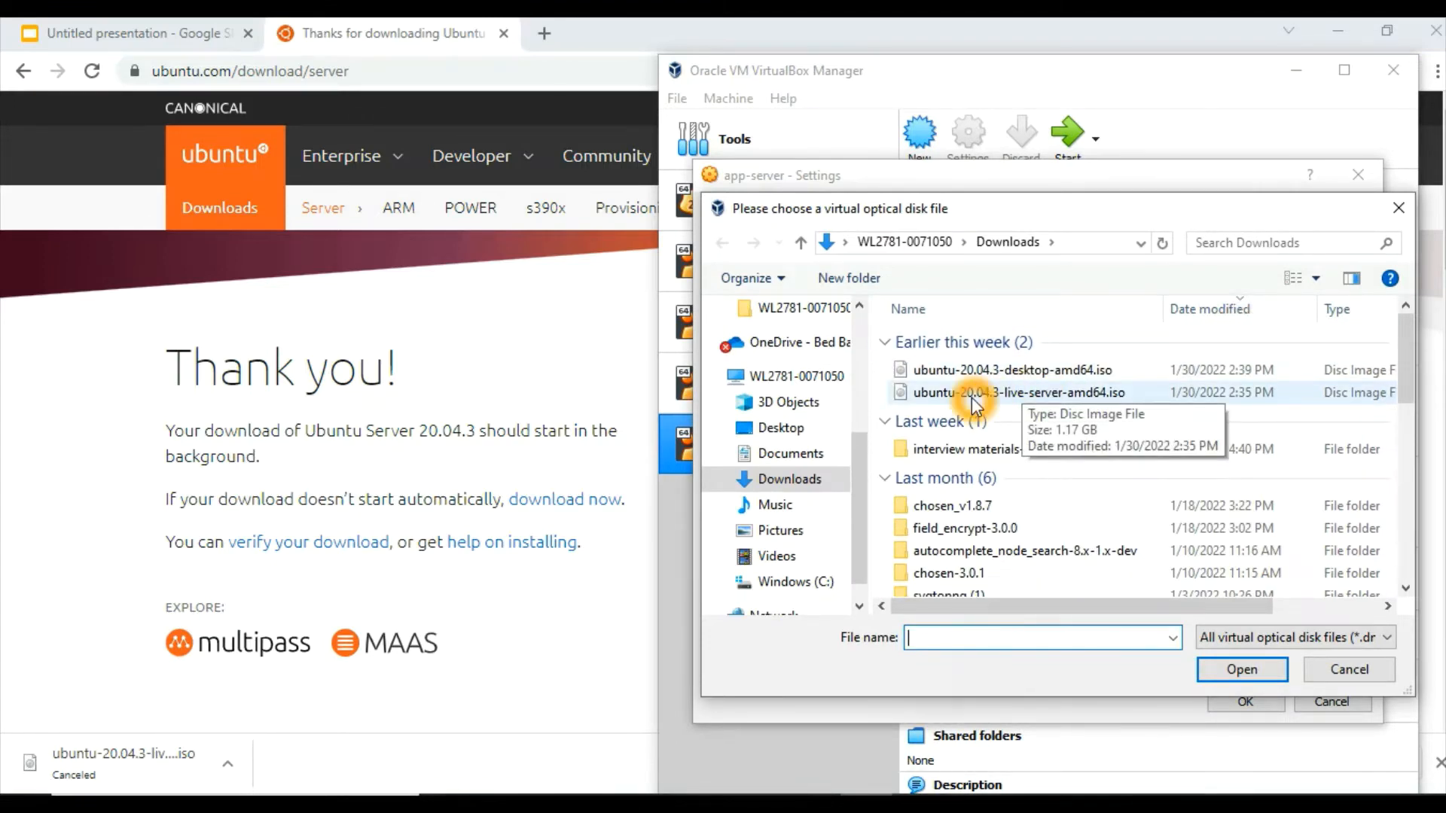
pyautogui.click(1053, 397)
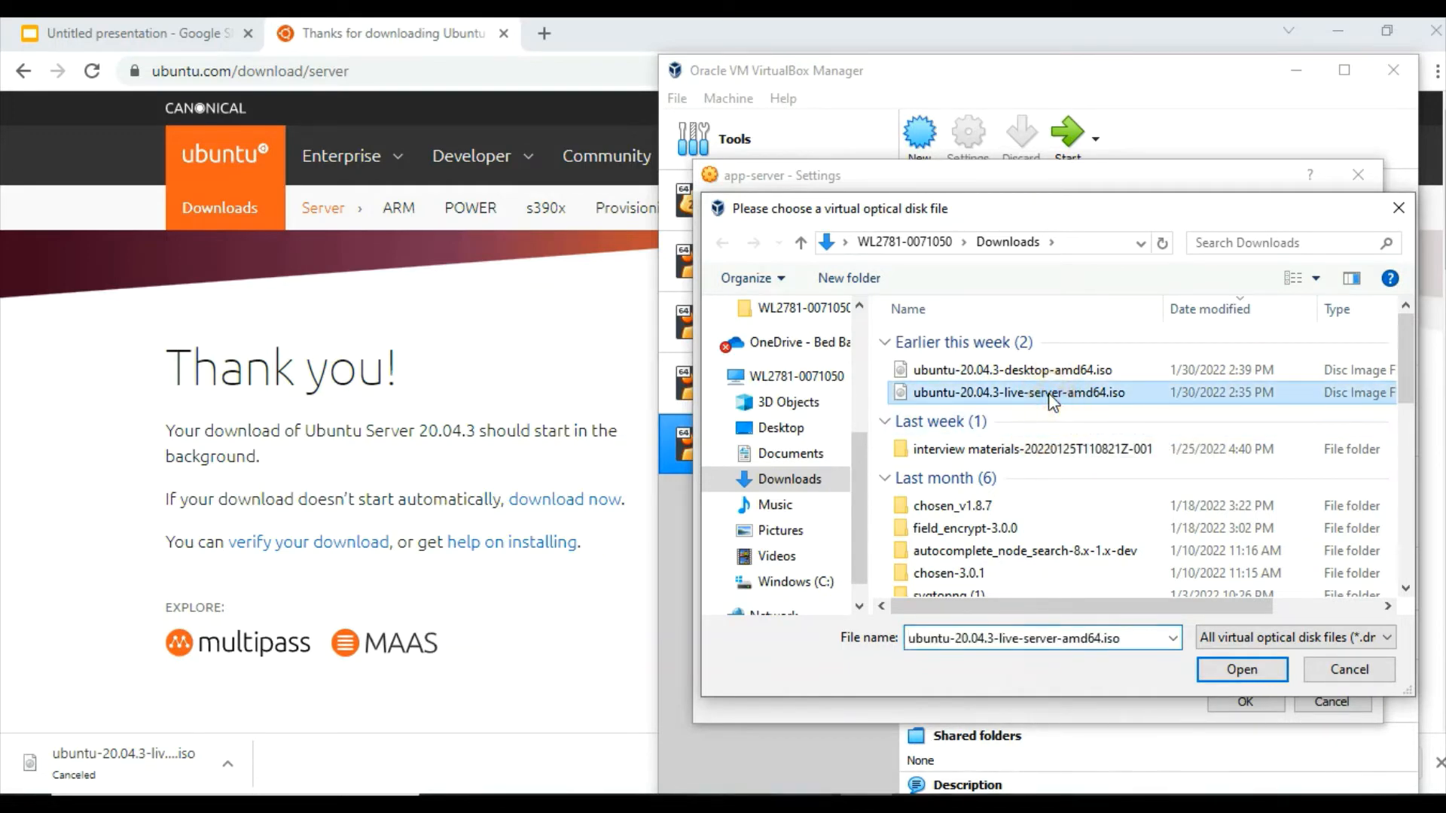
pyautogui.click(1227, 668)
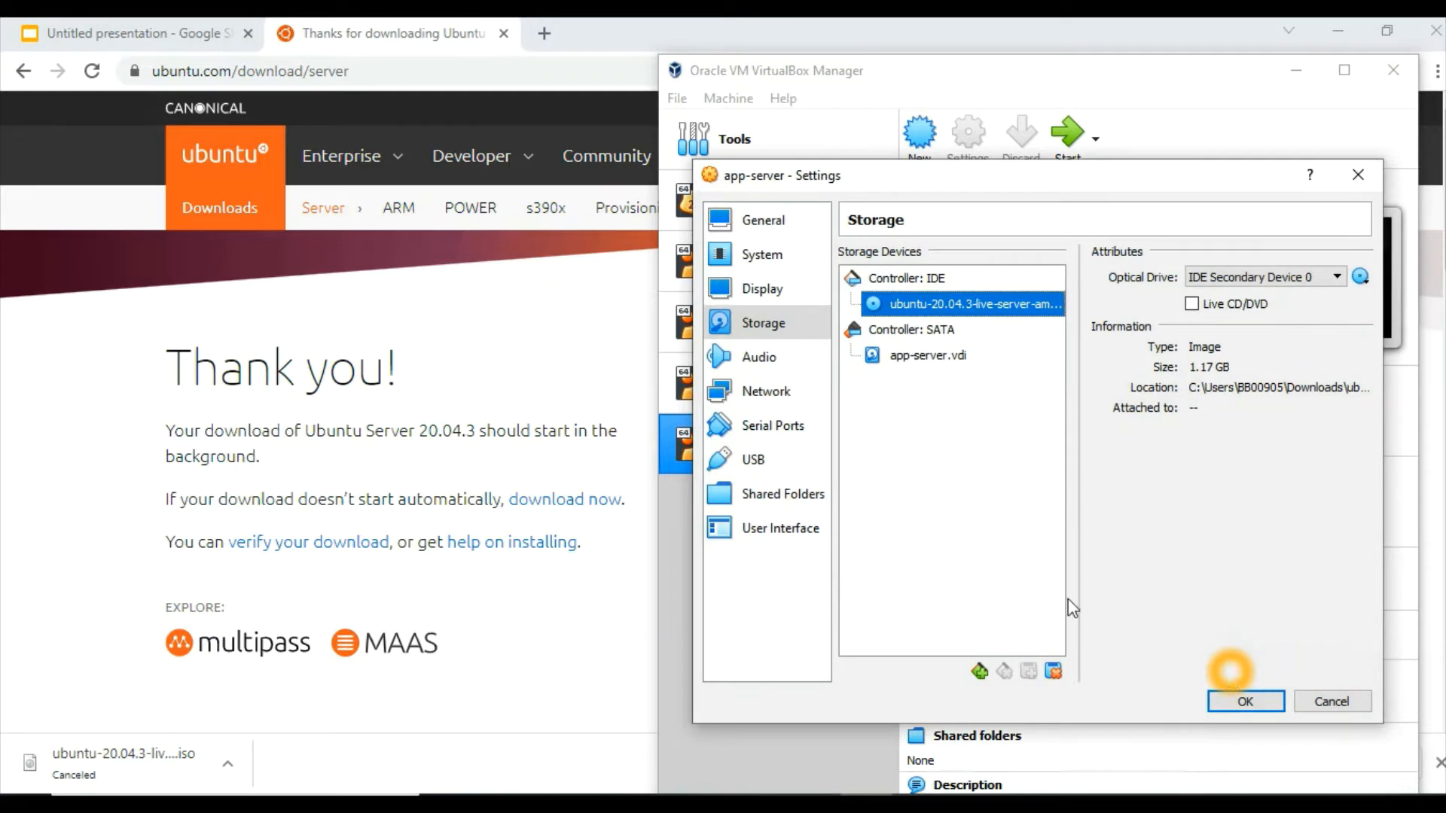
pyautogui.click(765, 405)
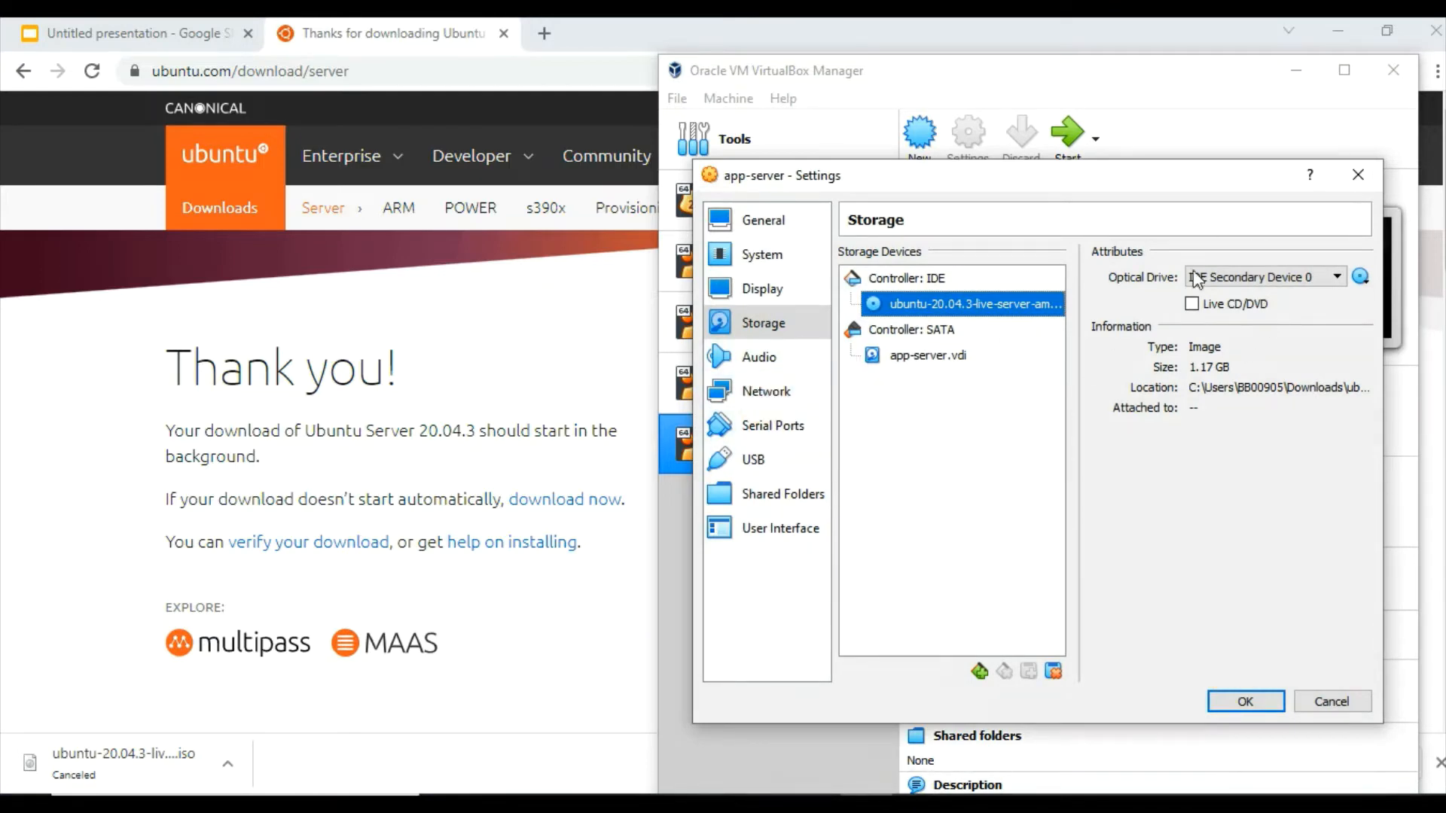
pyautogui.click(1168, 362)
pyautogui.click(1256, 702)
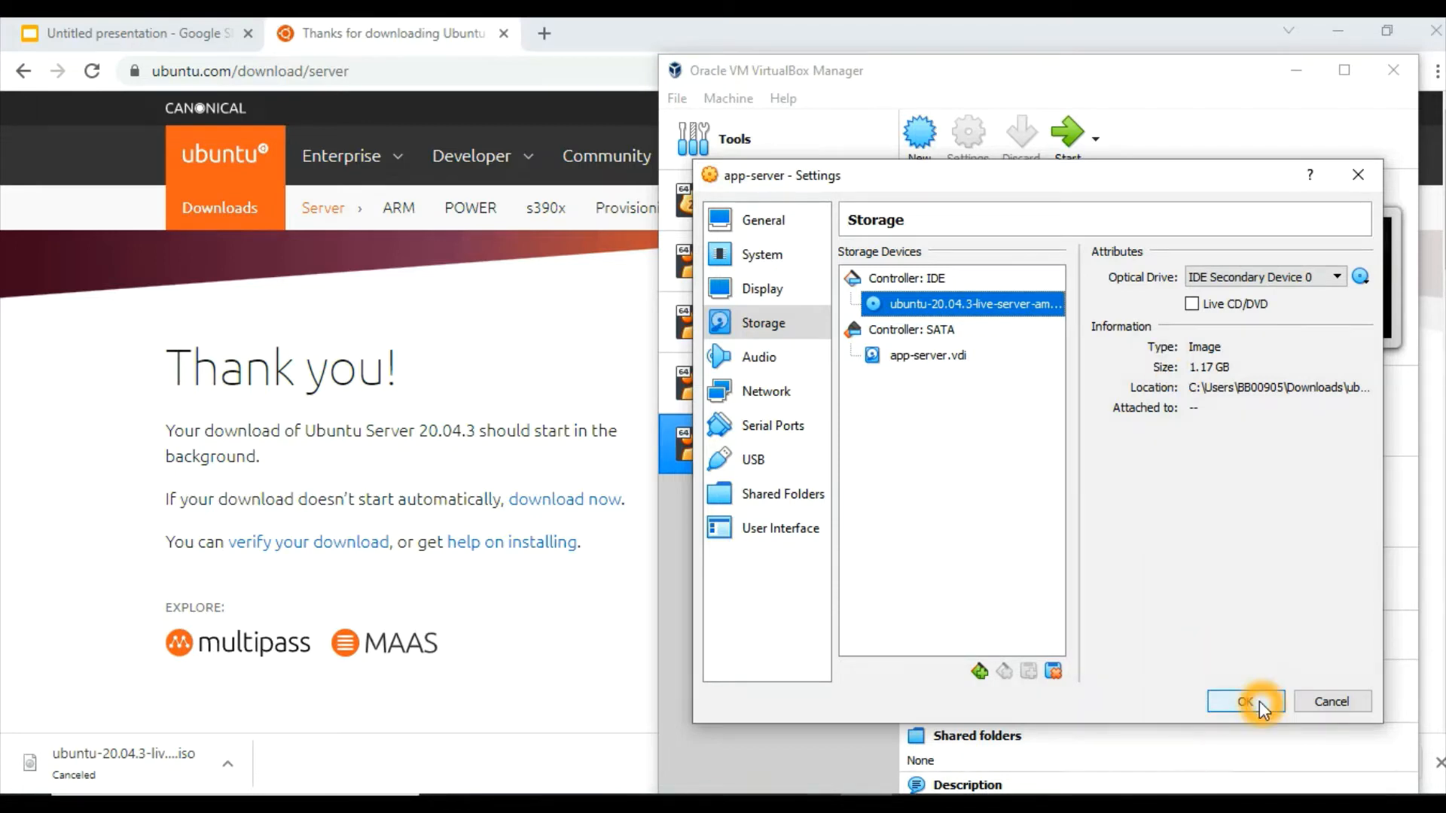
pyautogui.click(1018, 414)
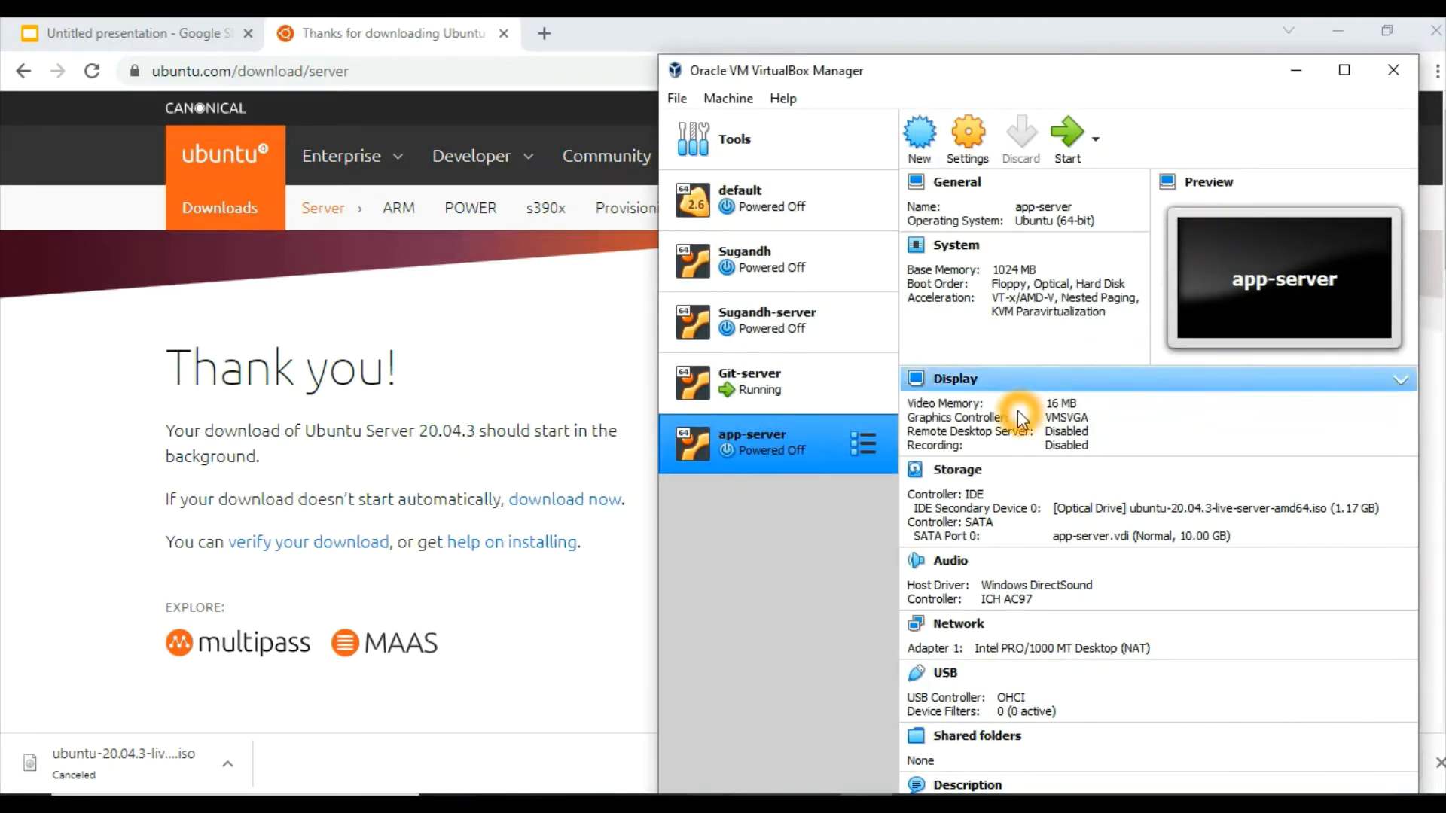
# Open the network settings of app-server and check how Adapter 1 is attached
pyautogui.click(1072, 159)
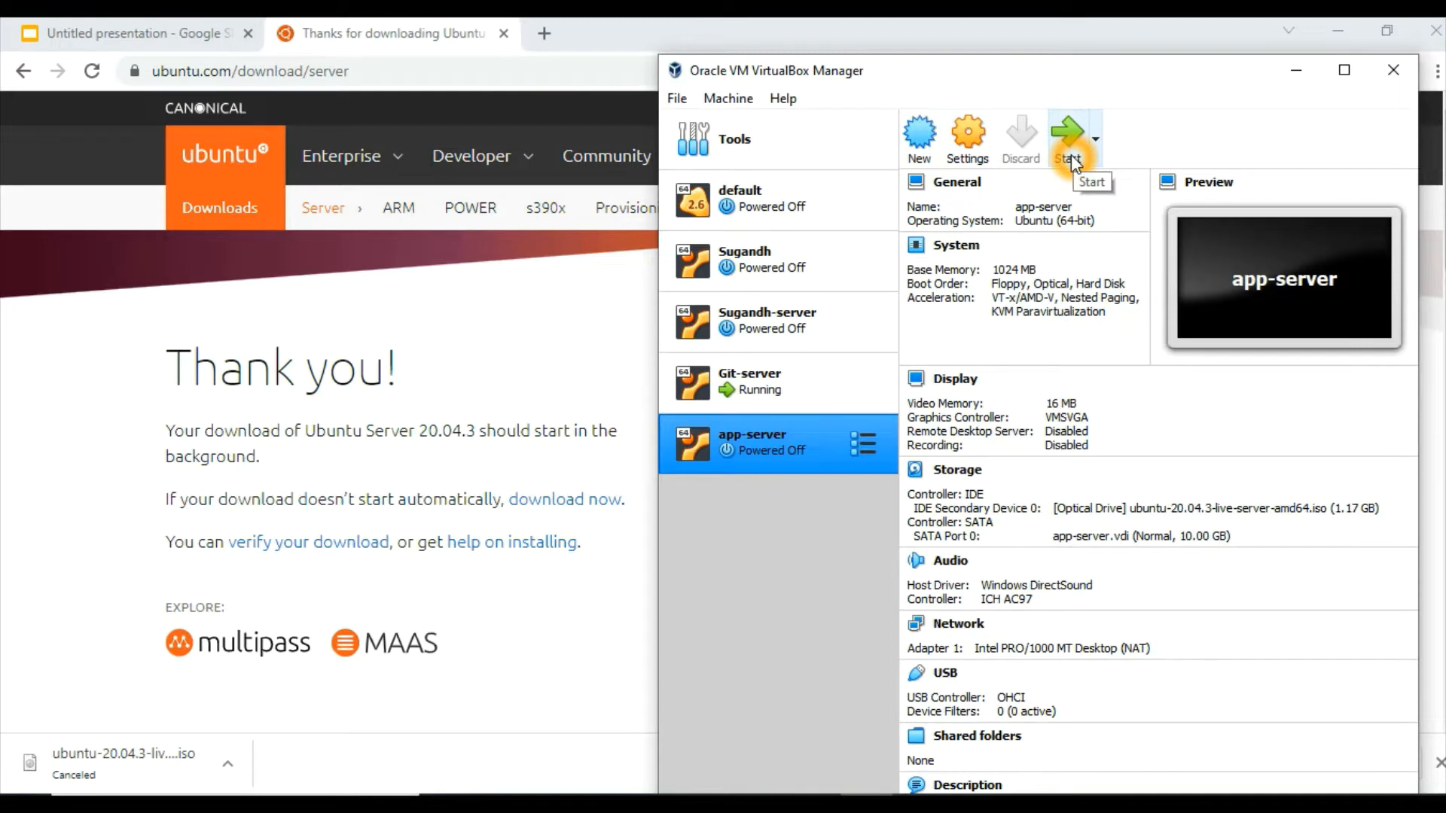
pyautogui.click(962, 147)
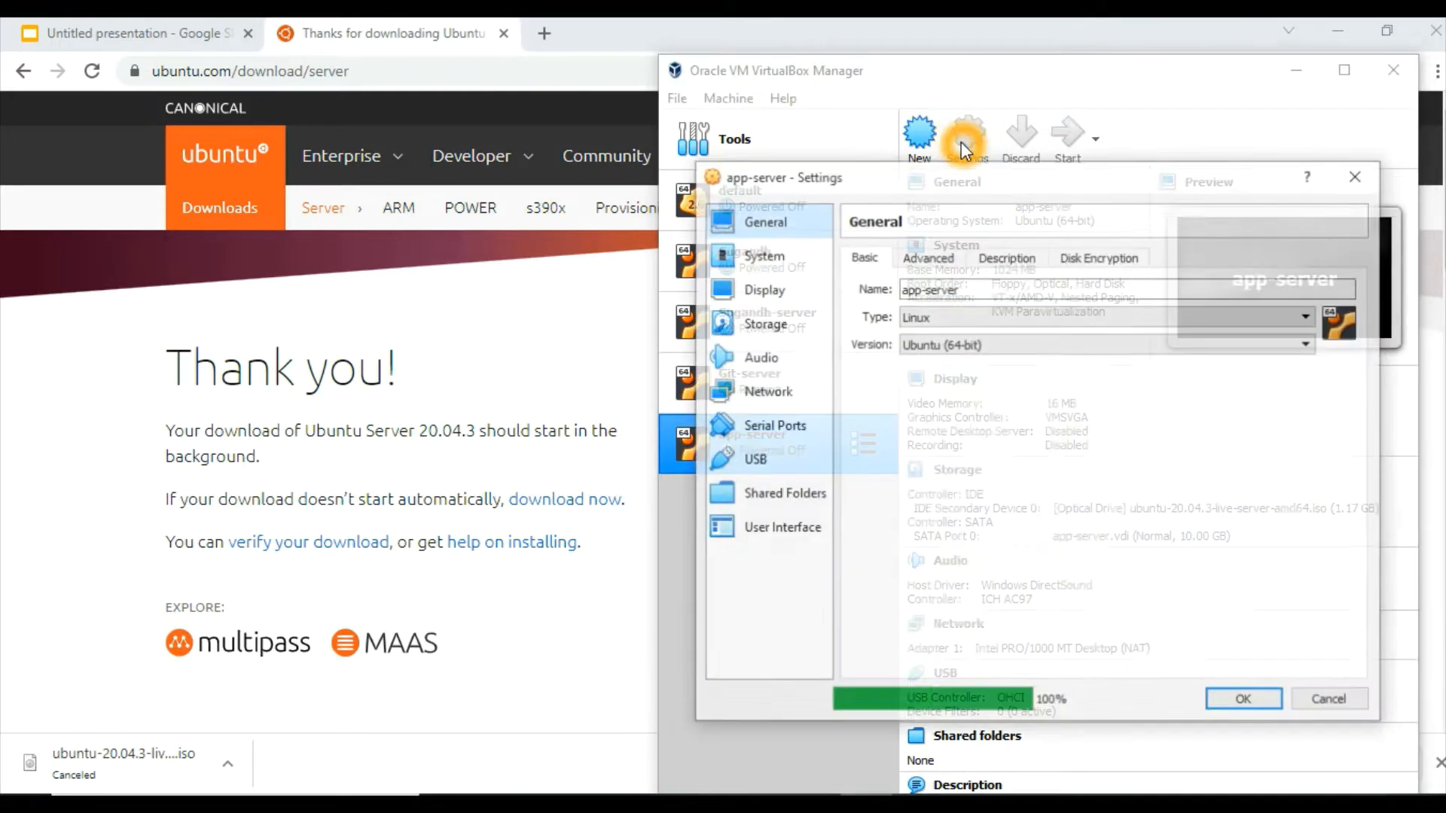
pyautogui.click(747, 398)
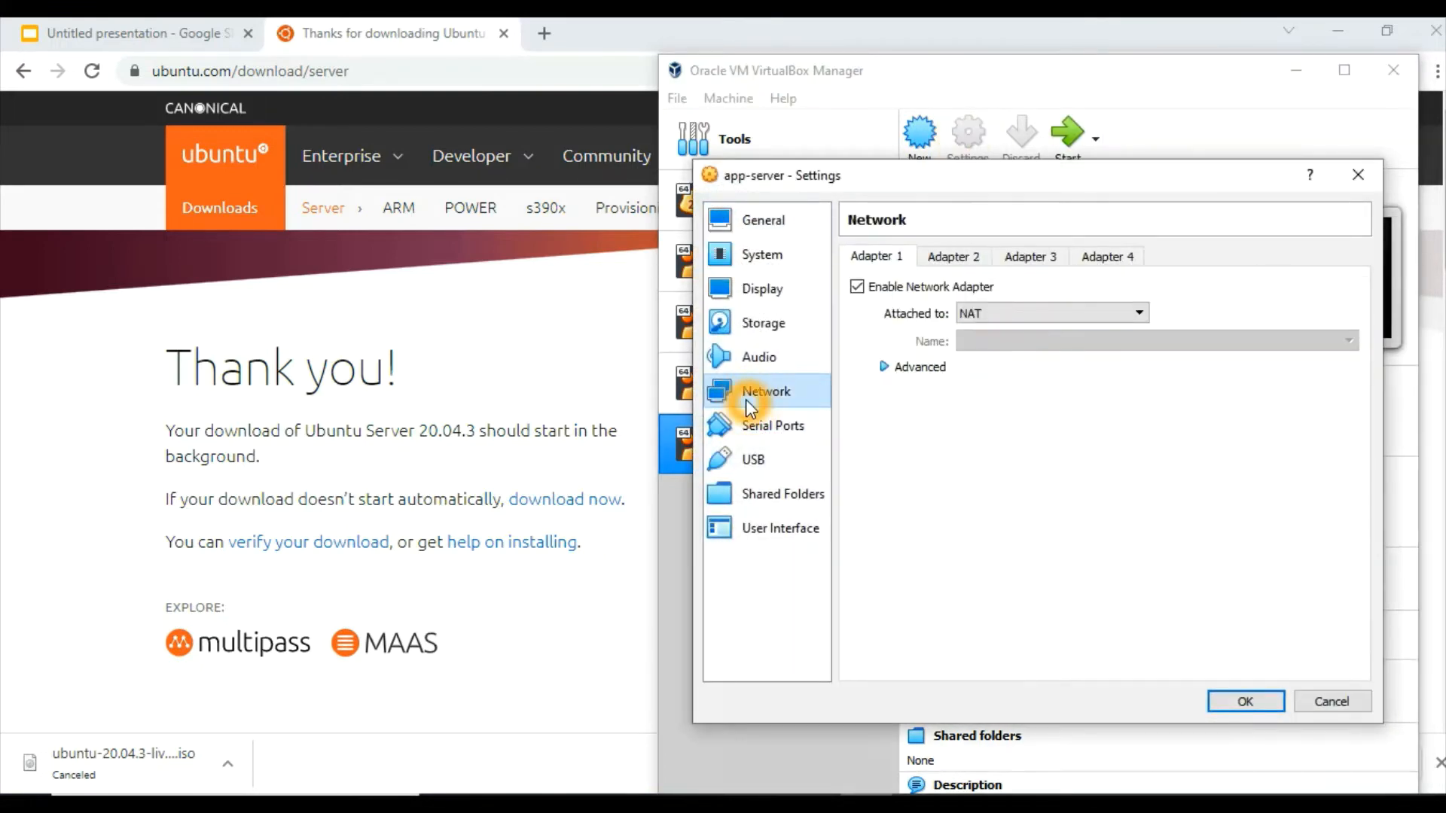
pyautogui.click(875, 296)
pyautogui.click(883, 303)
pyautogui.click(1012, 303)
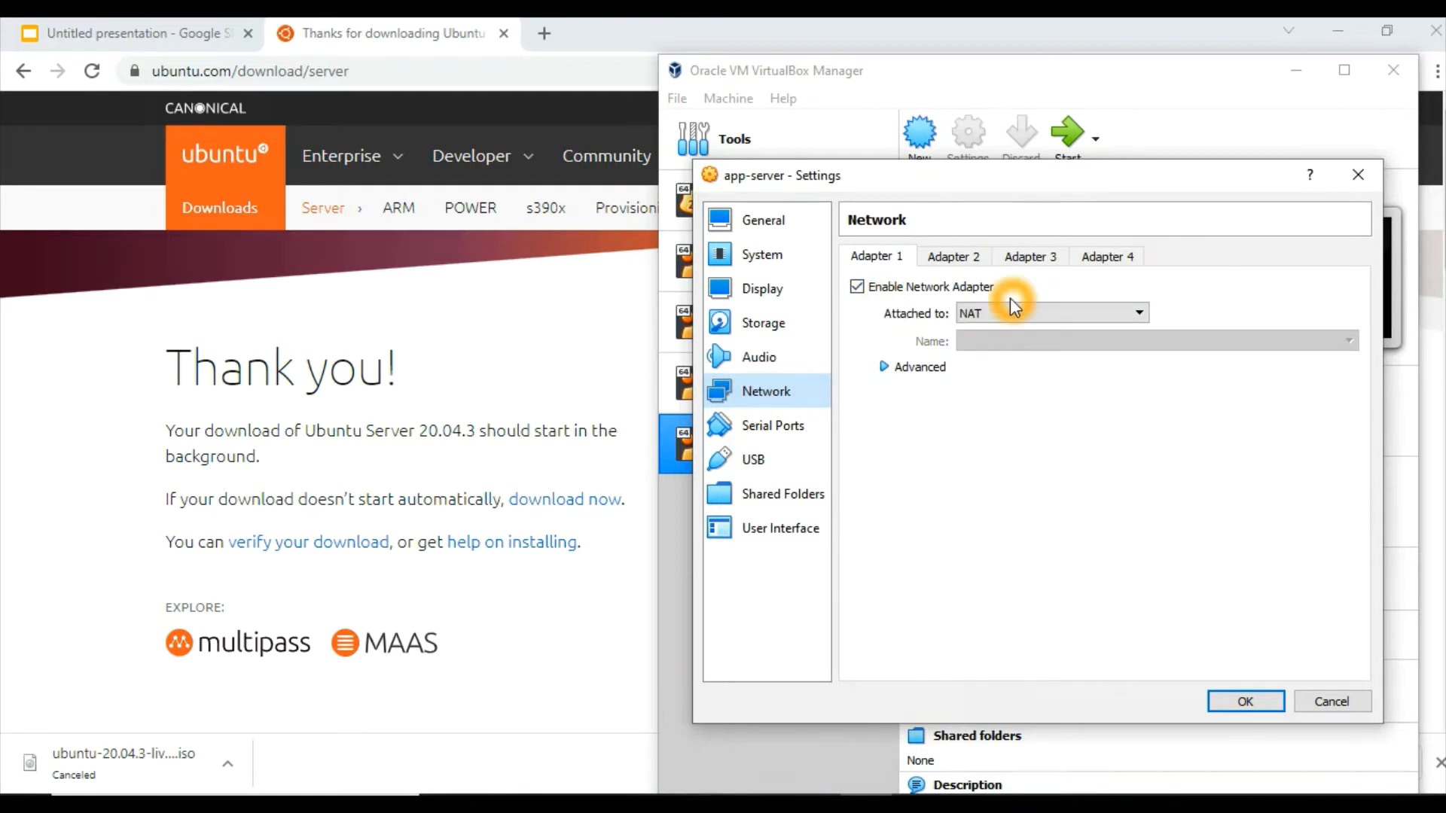
pyautogui.click(1000, 313)
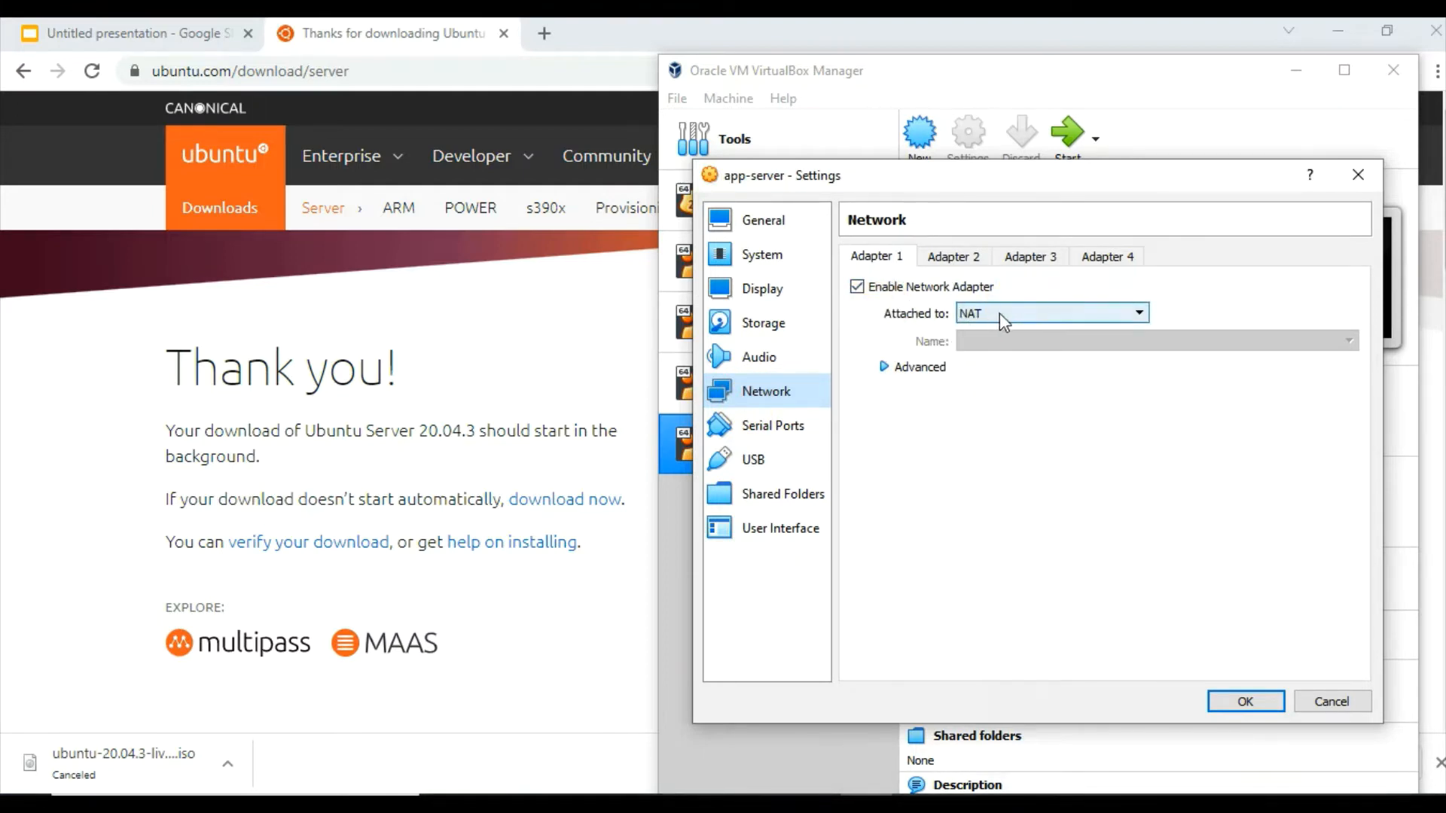
# Enable network Adapter 2, attach it to Host-only Adapter, and save the machine's settings
pyautogui.click(949, 257)
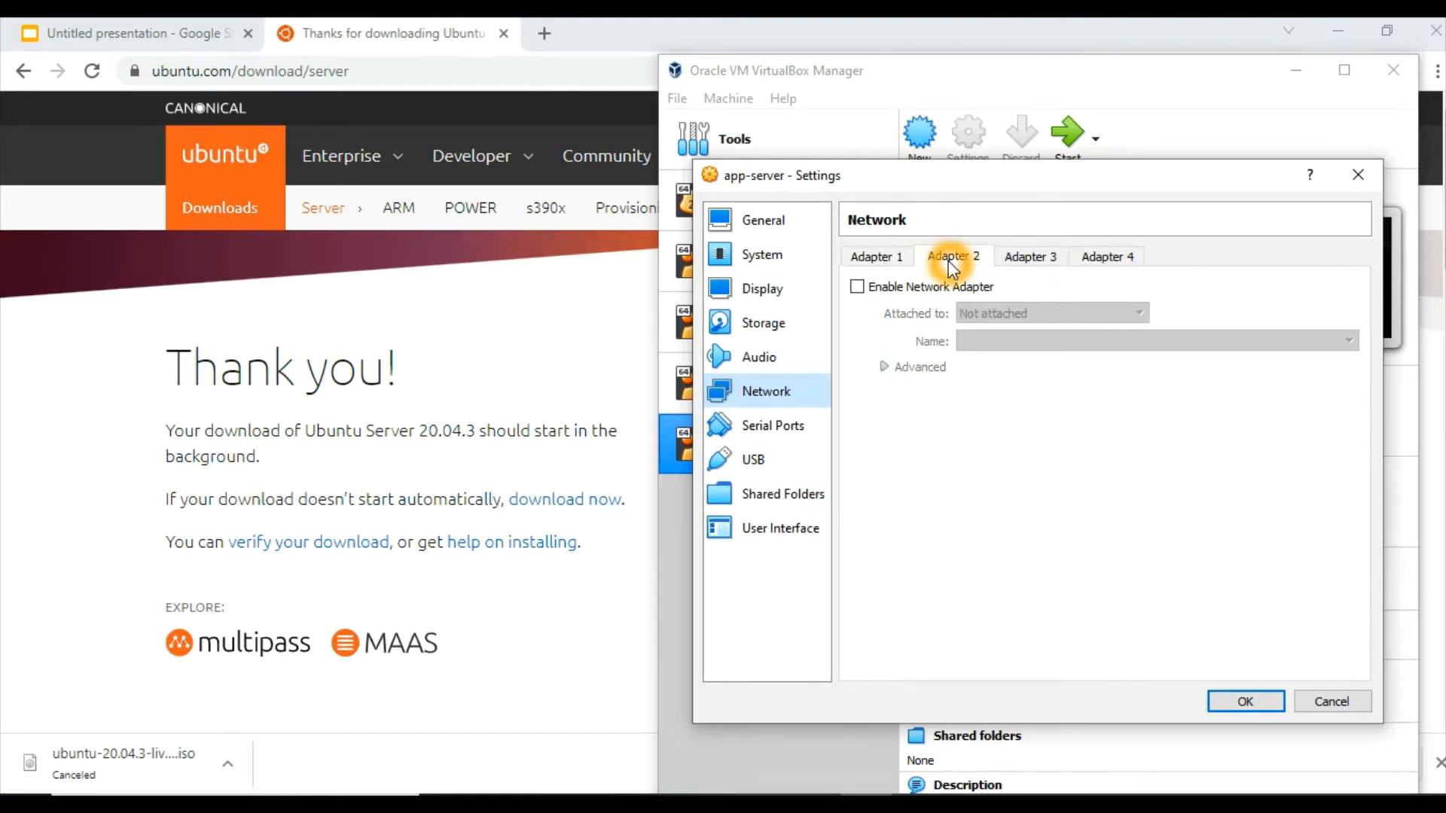
pyautogui.click(857, 288)
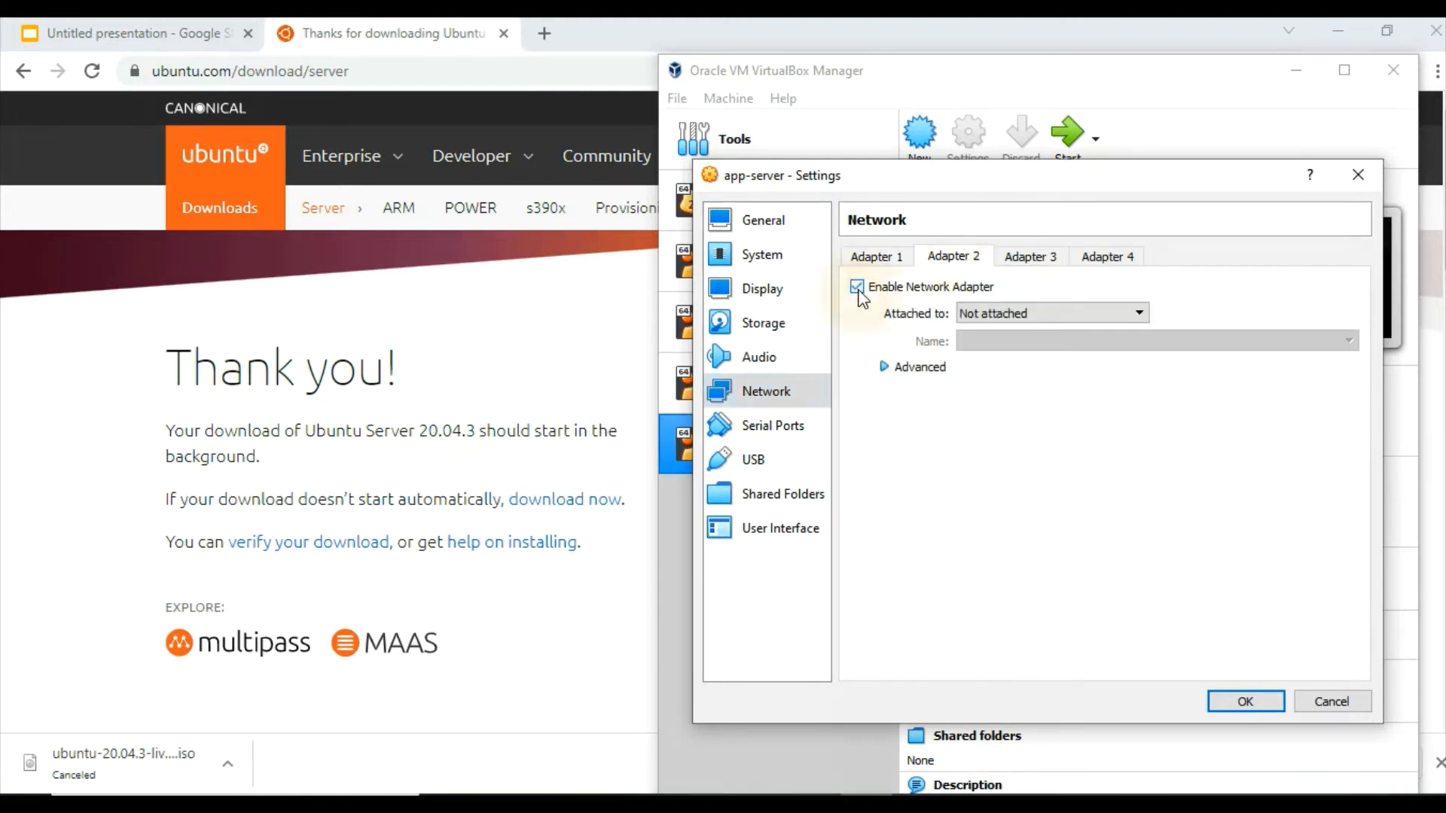
pyautogui.click(1032, 317)
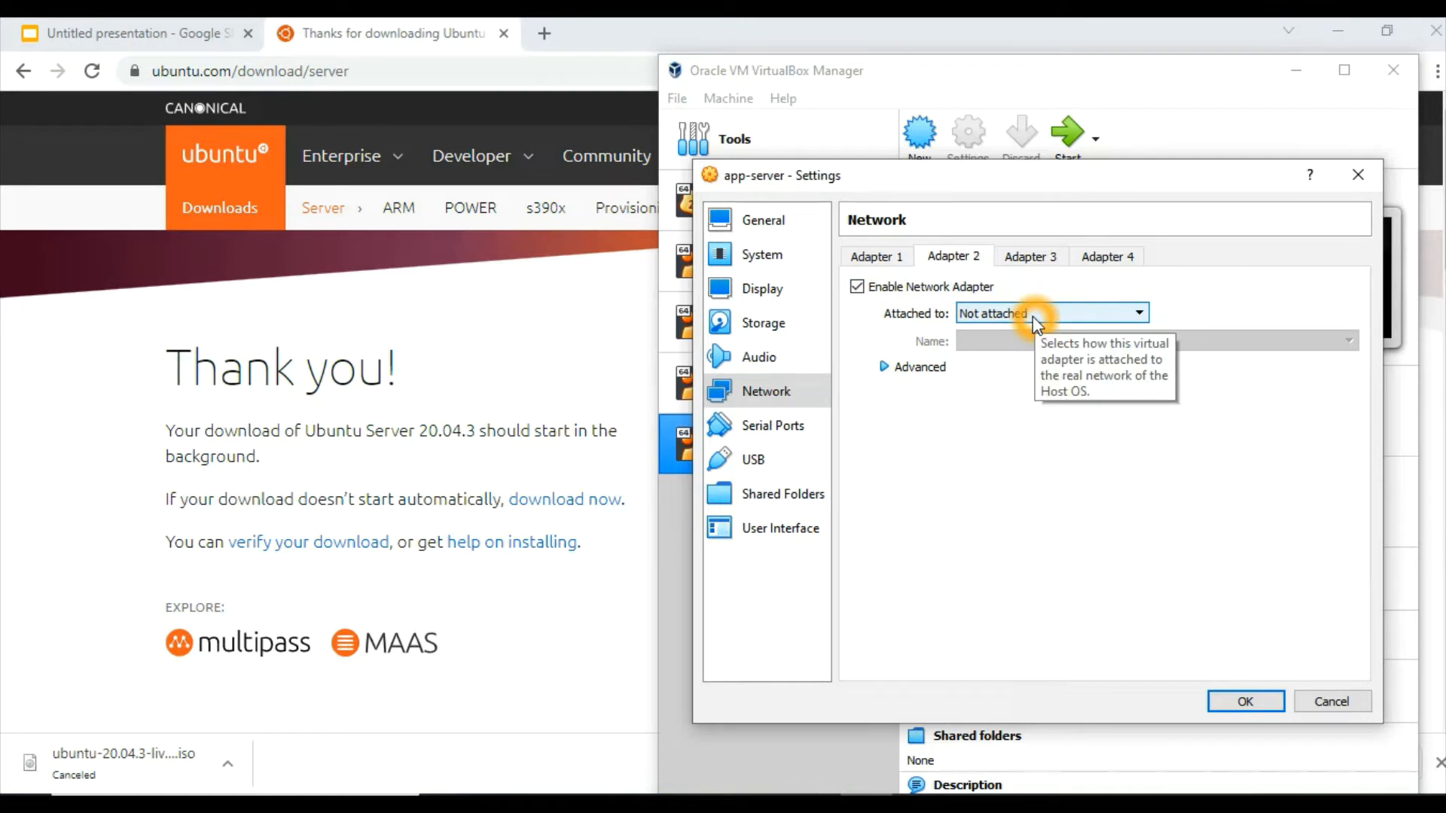
pyautogui.click(1008, 314)
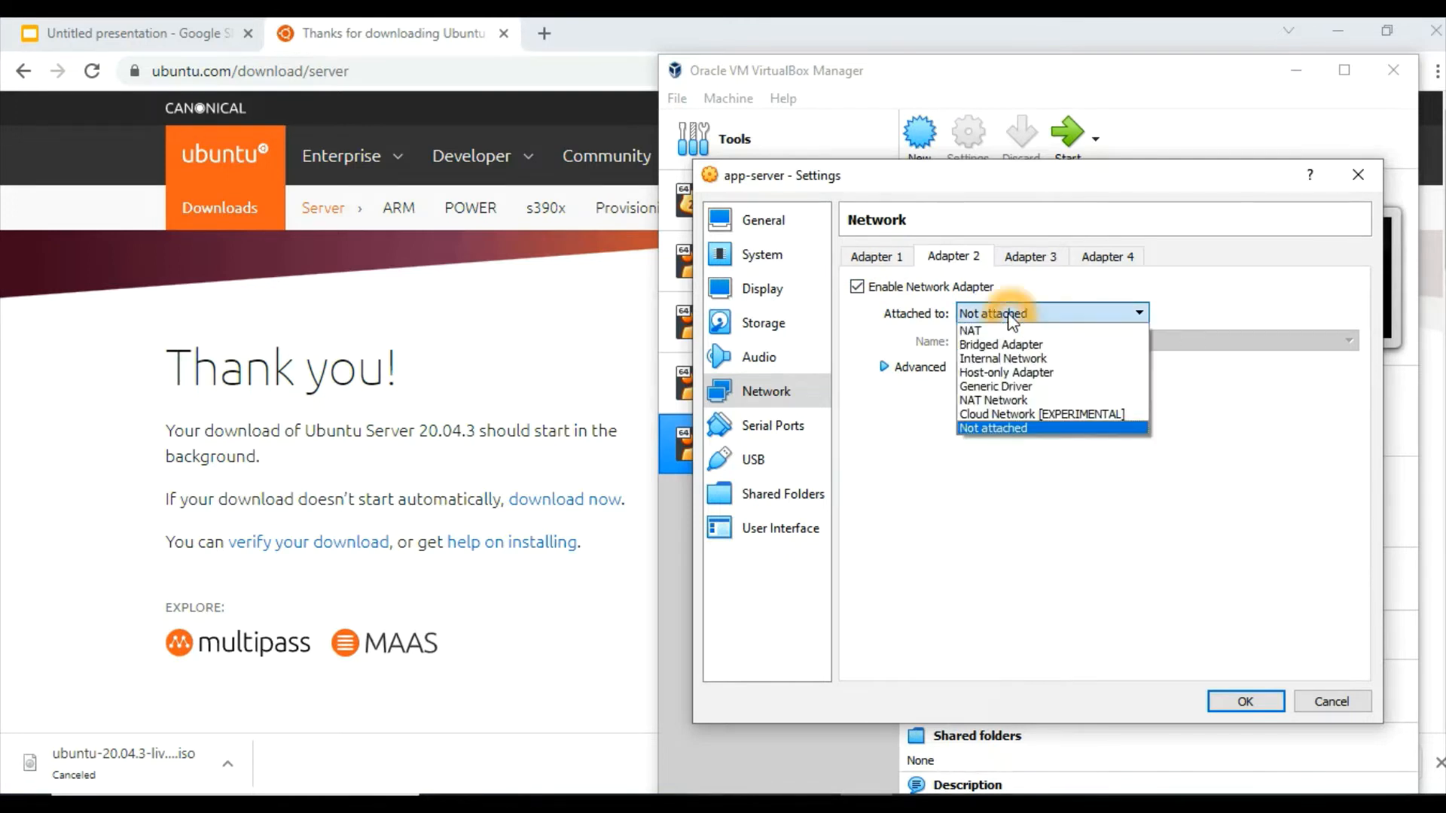
pyautogui.click(1014, 372)
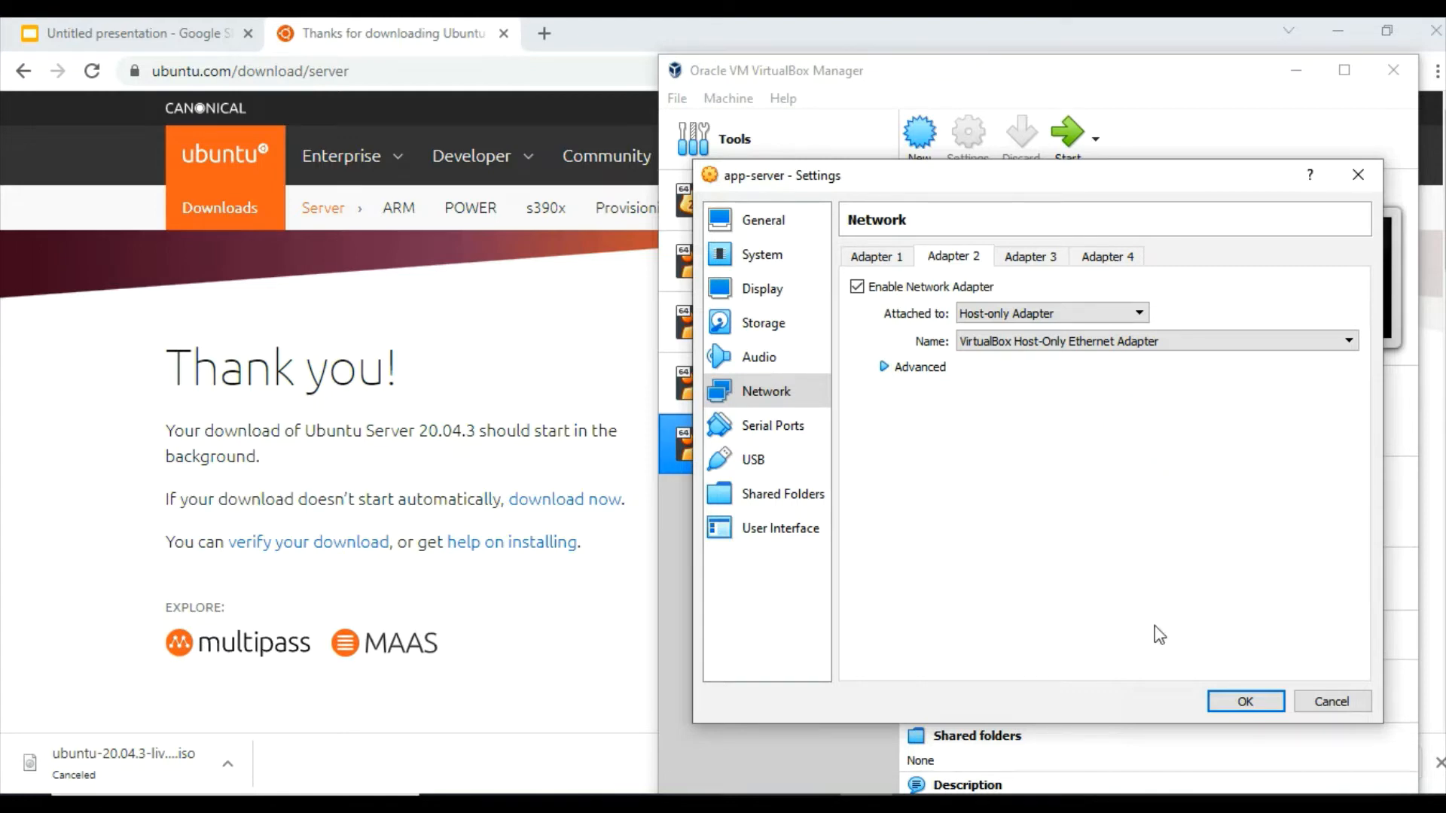
pyautogui.click(1244, 701)
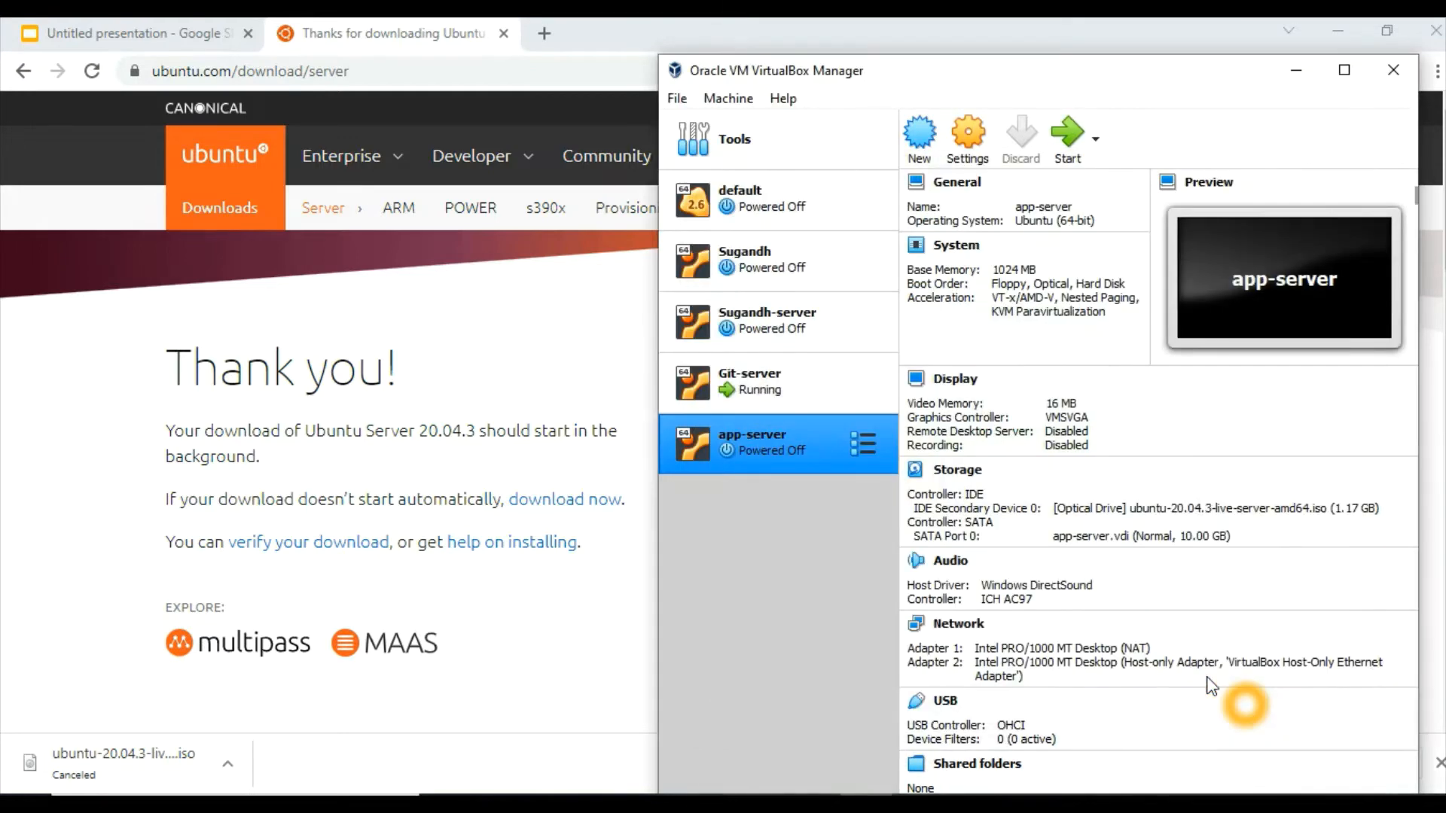
# Start the app-server virtual machine, maximize the manager, and bring the running machine's window to the front
pyautogui.click(761, 454)
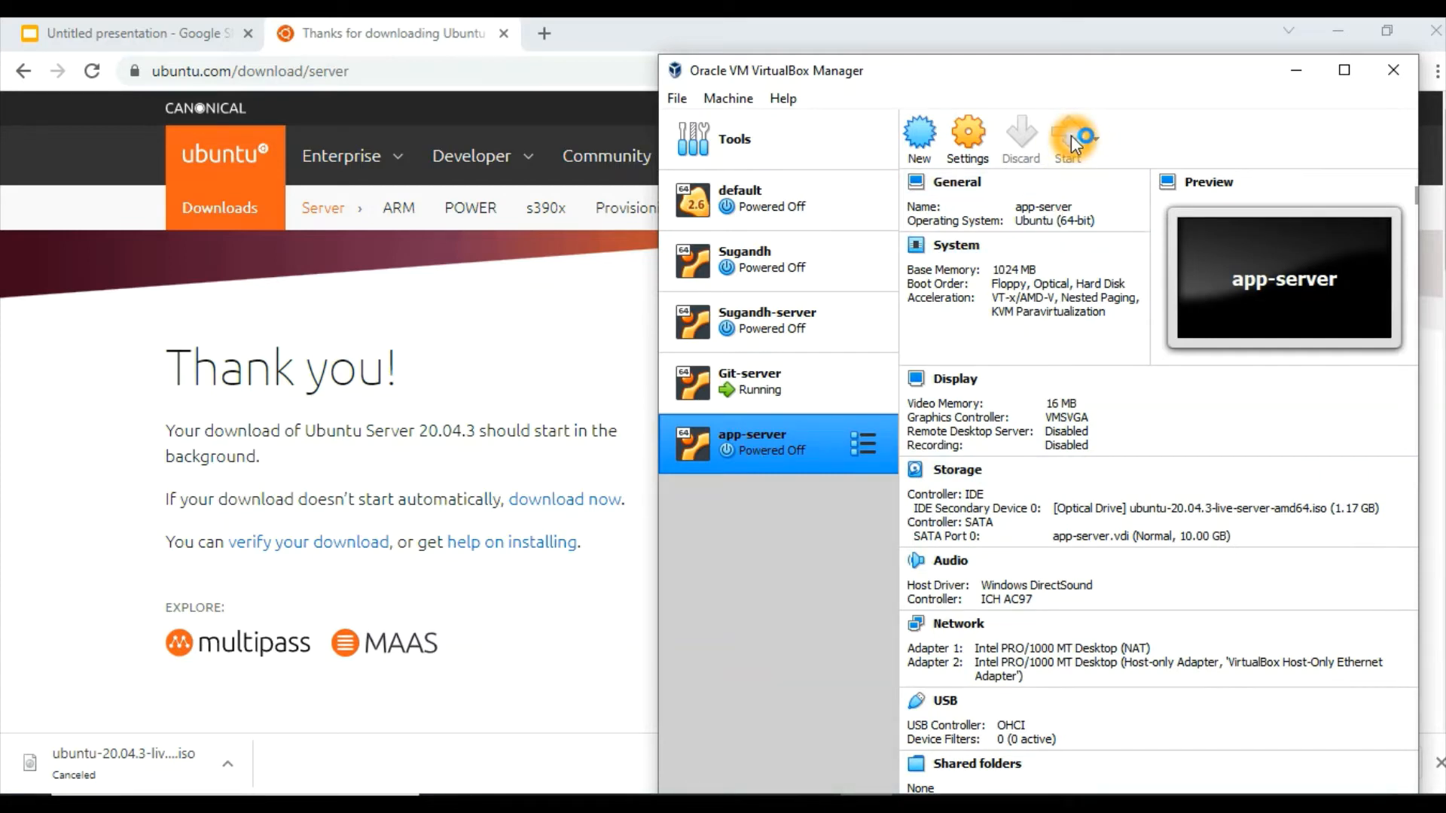
pyautogui.click(1344, 70)
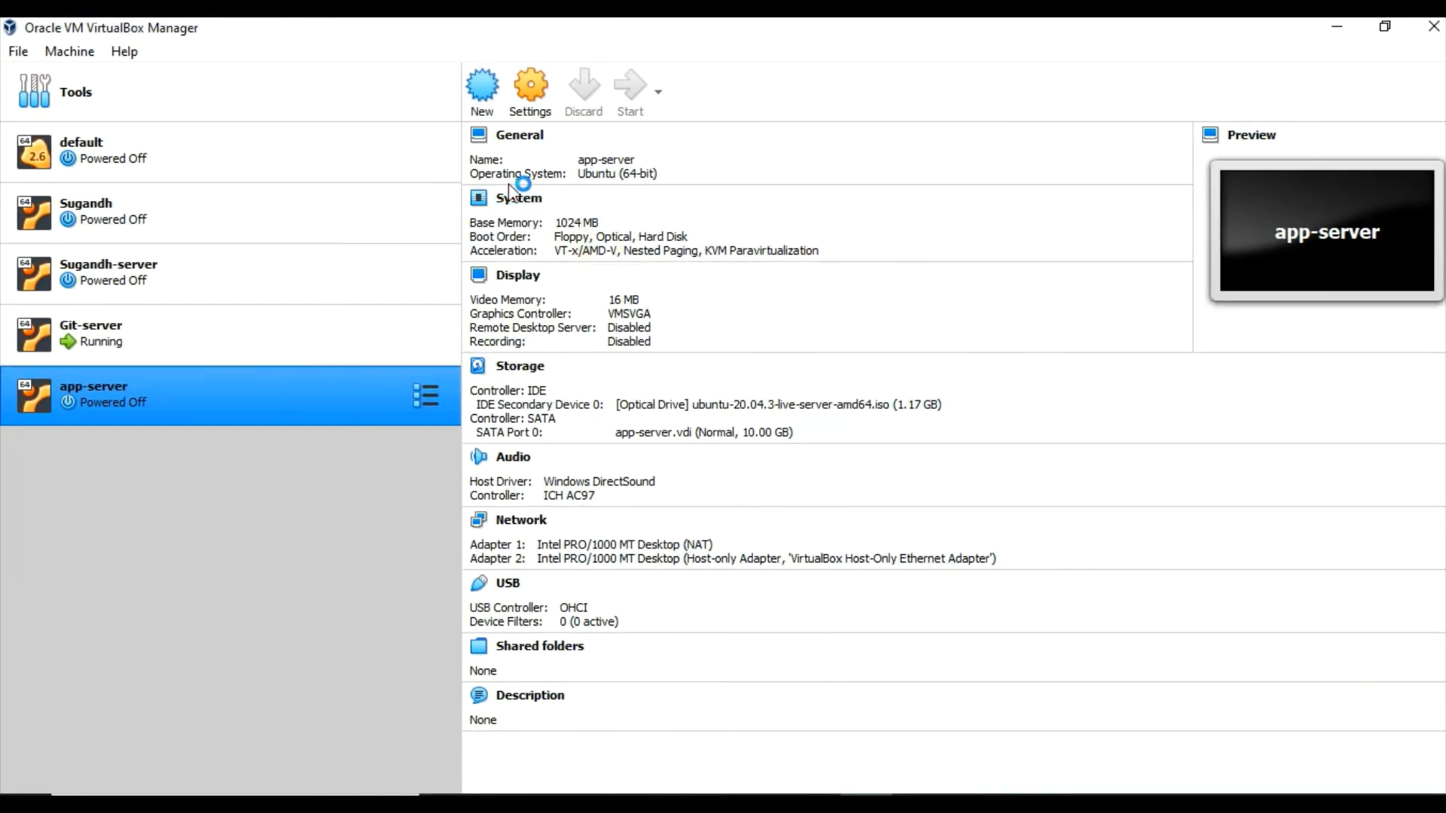
pyautogui.click(644, 225)
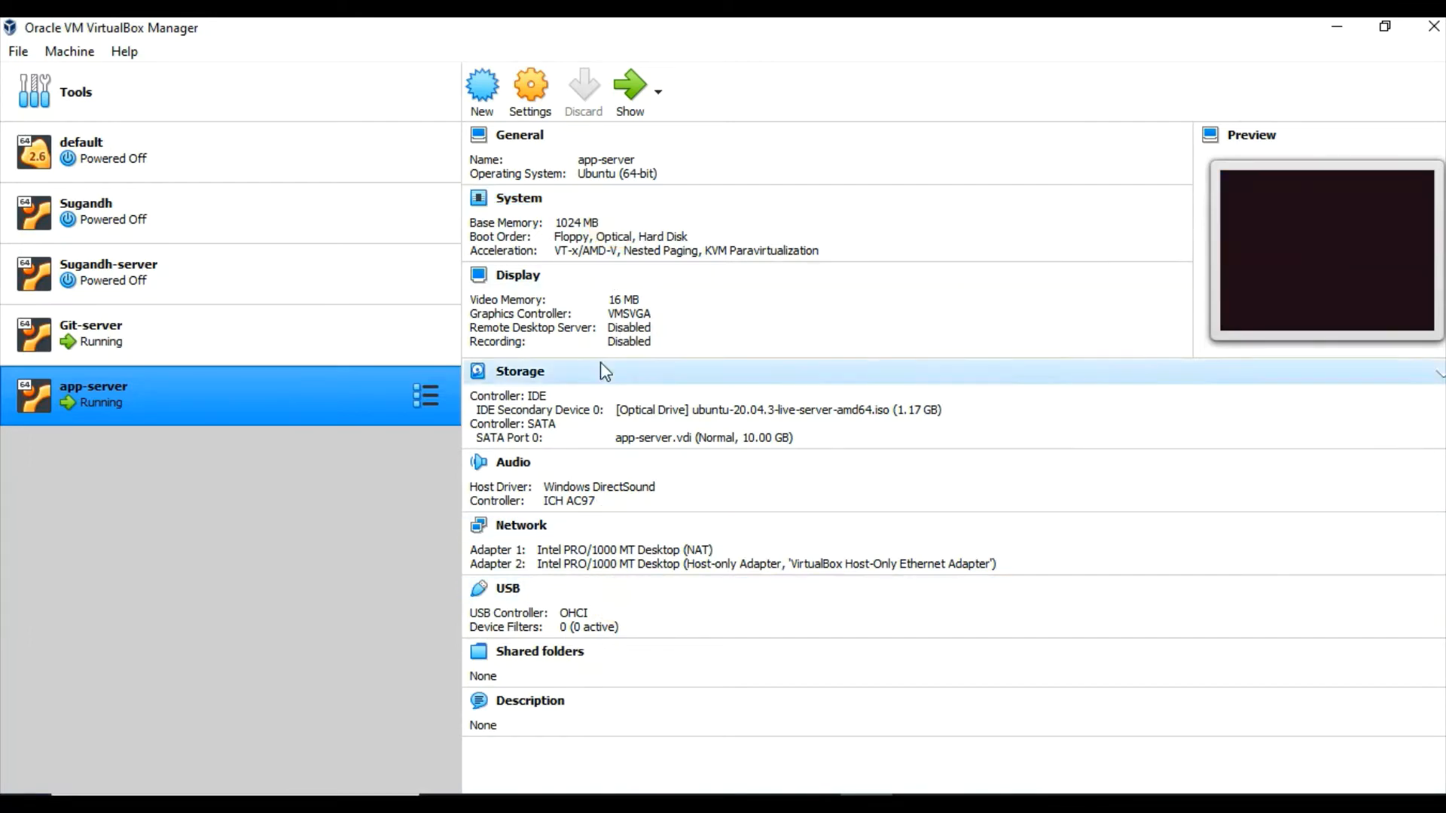
pyautogui.click(591, 633)
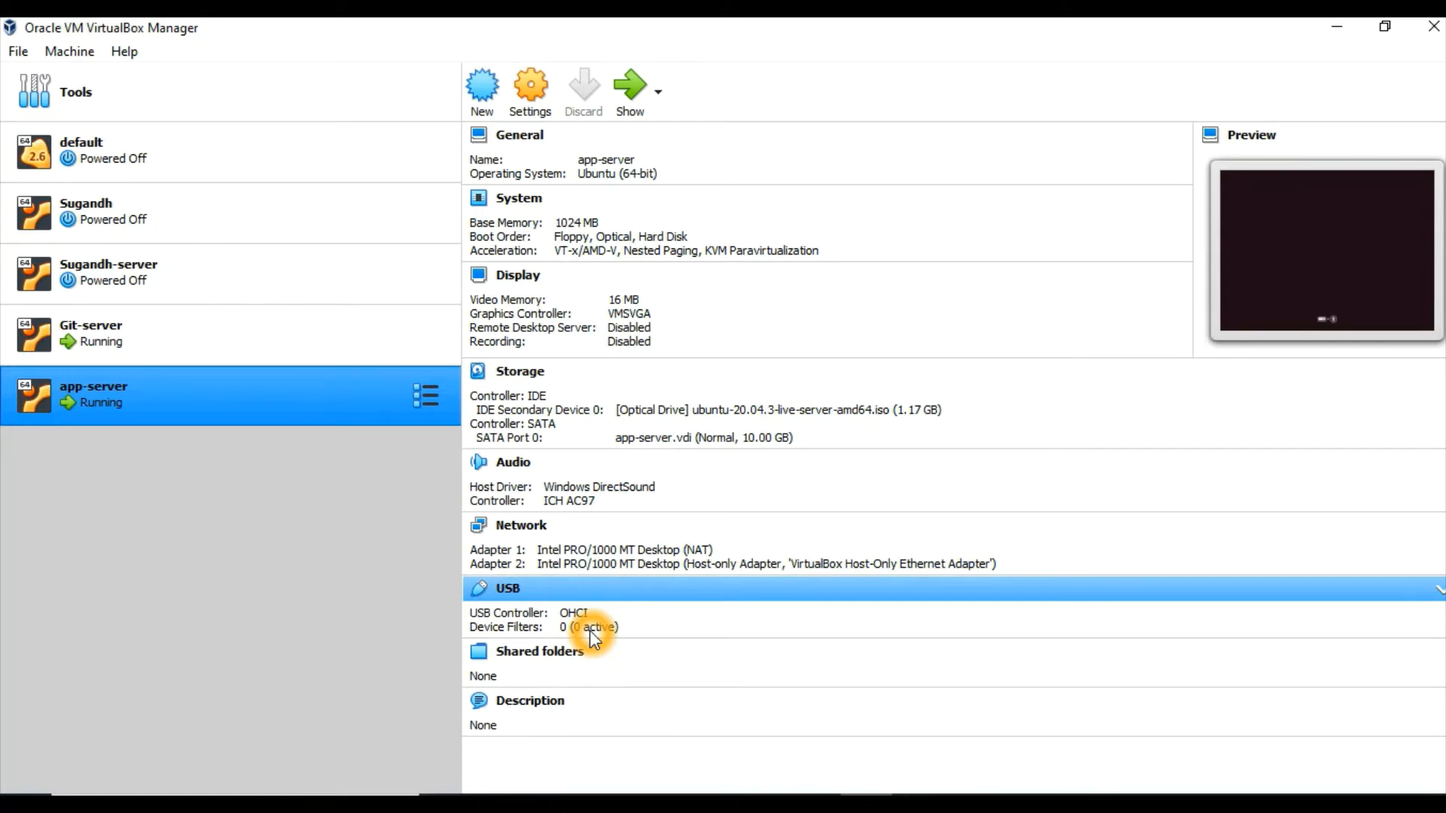
pyautogui.click(636, 89)
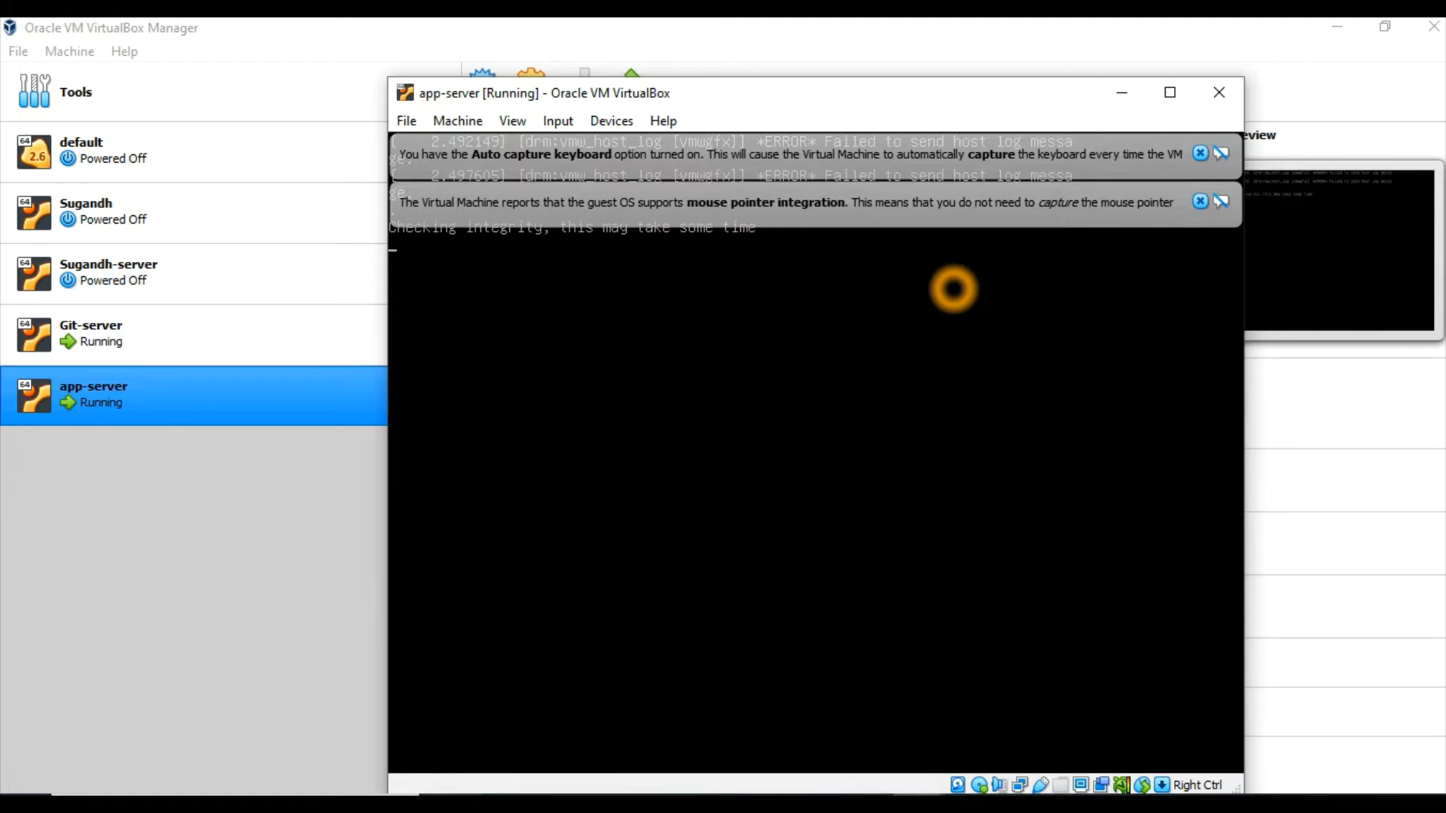
# Dismiss the keyboard capture and mouse integration notices in the app-server window and maximize it
pyautogui.click(1201, 204)
pyautogui.click(1200, 154)
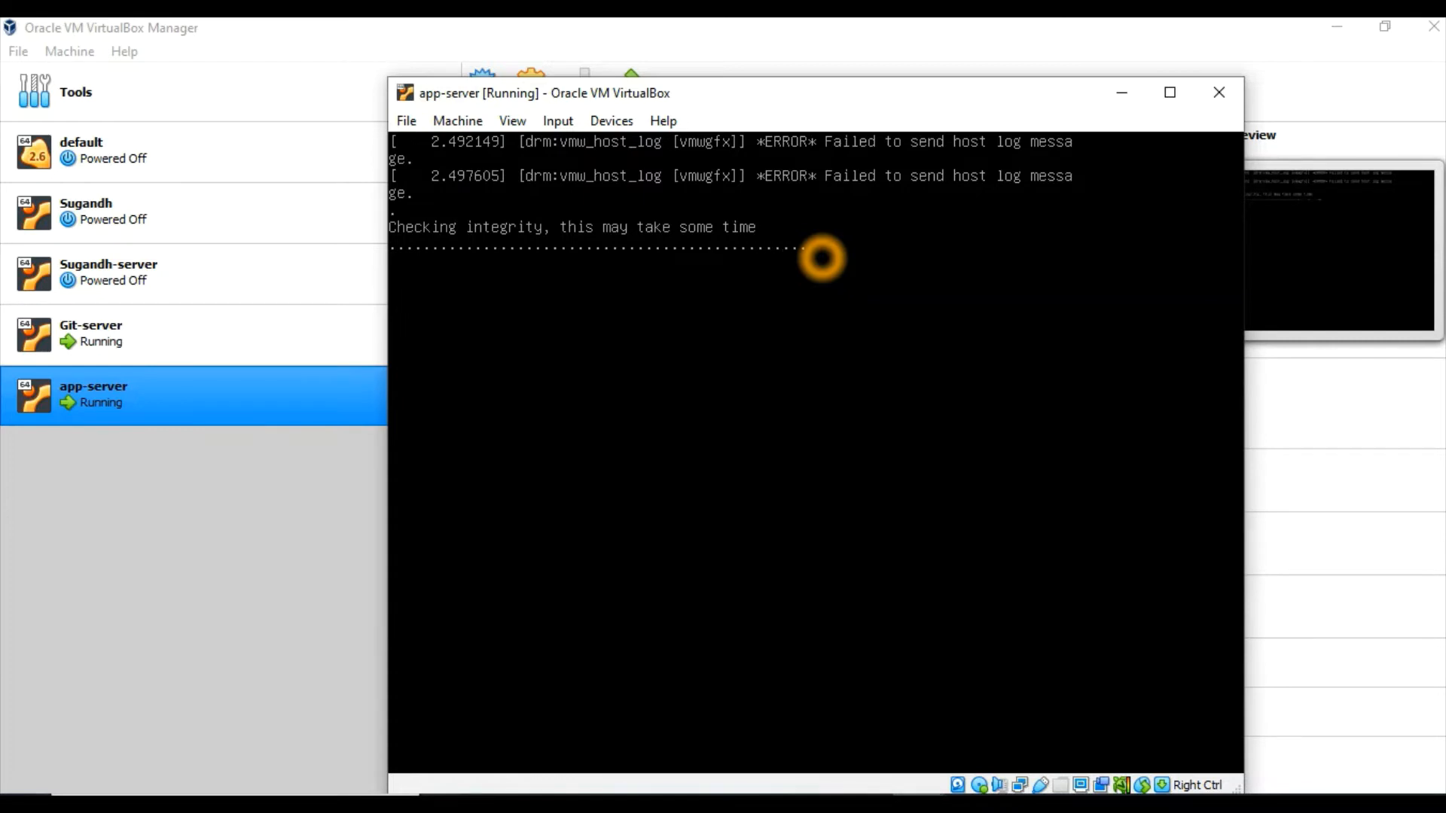
pyautogui.click(1165, 91)
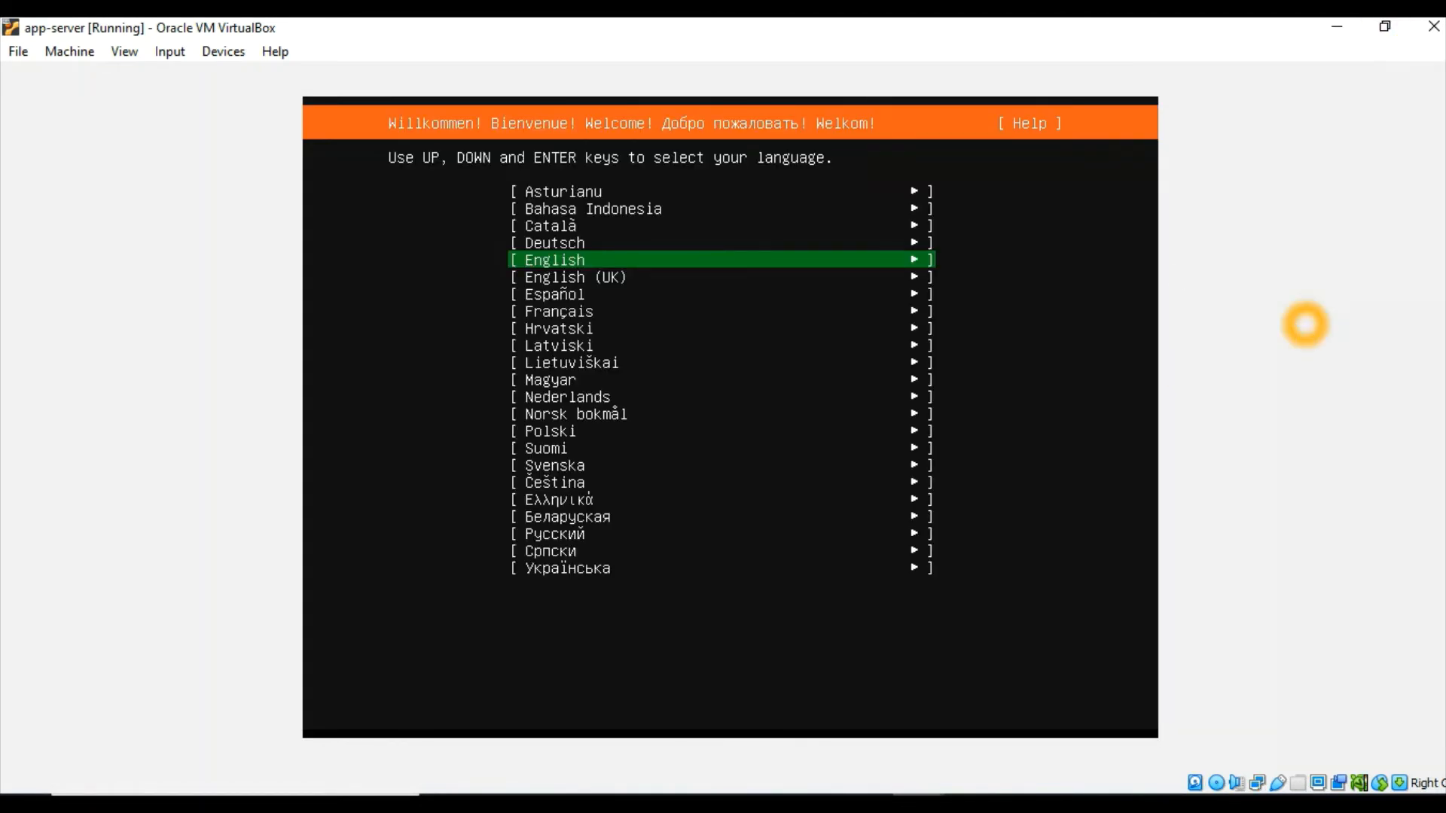
# Choose English as the installer language and accept the English (US) keyboard layout and variant
pyautogui.click(803, 364)
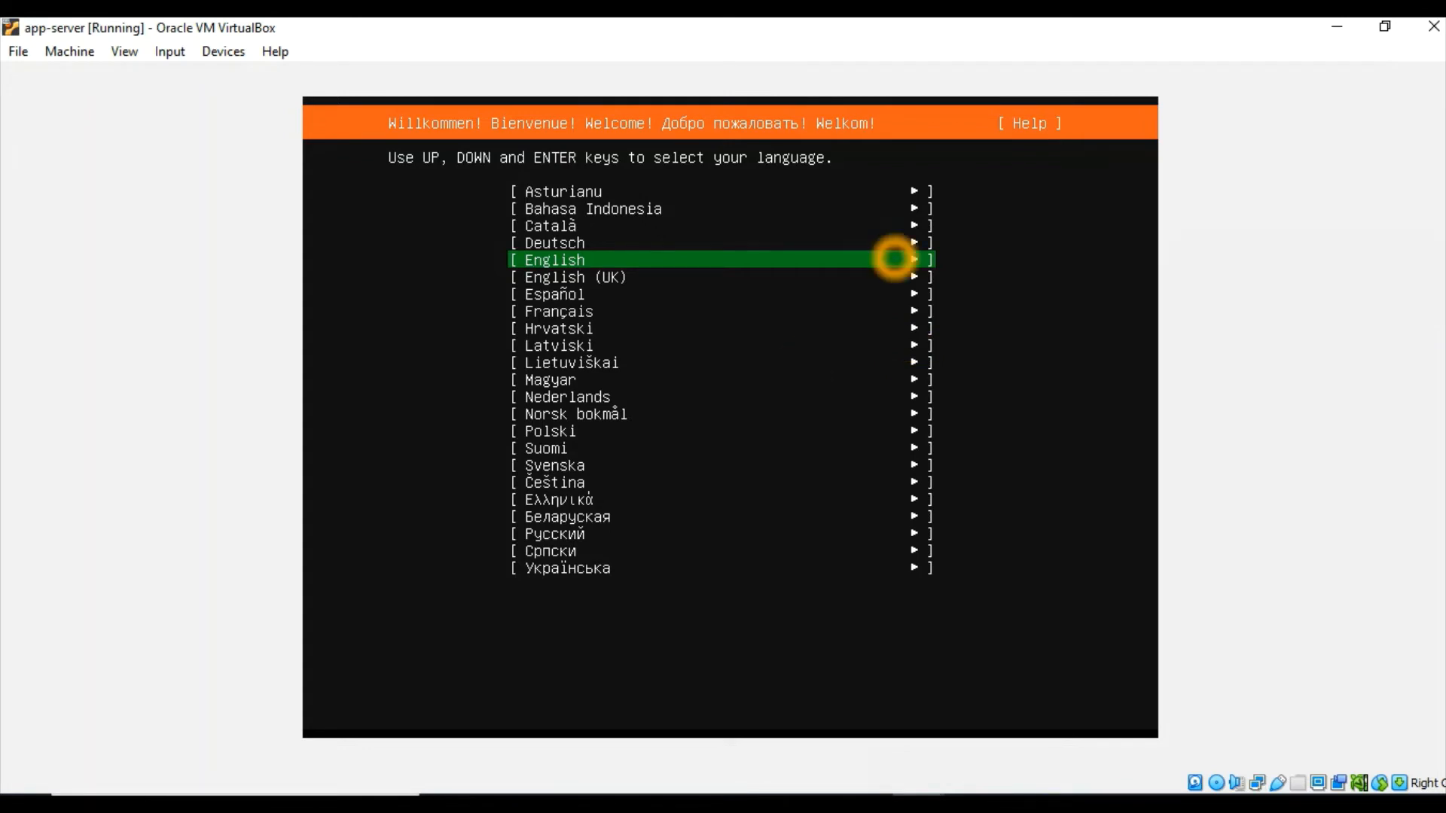
pyautogui.press('Return')
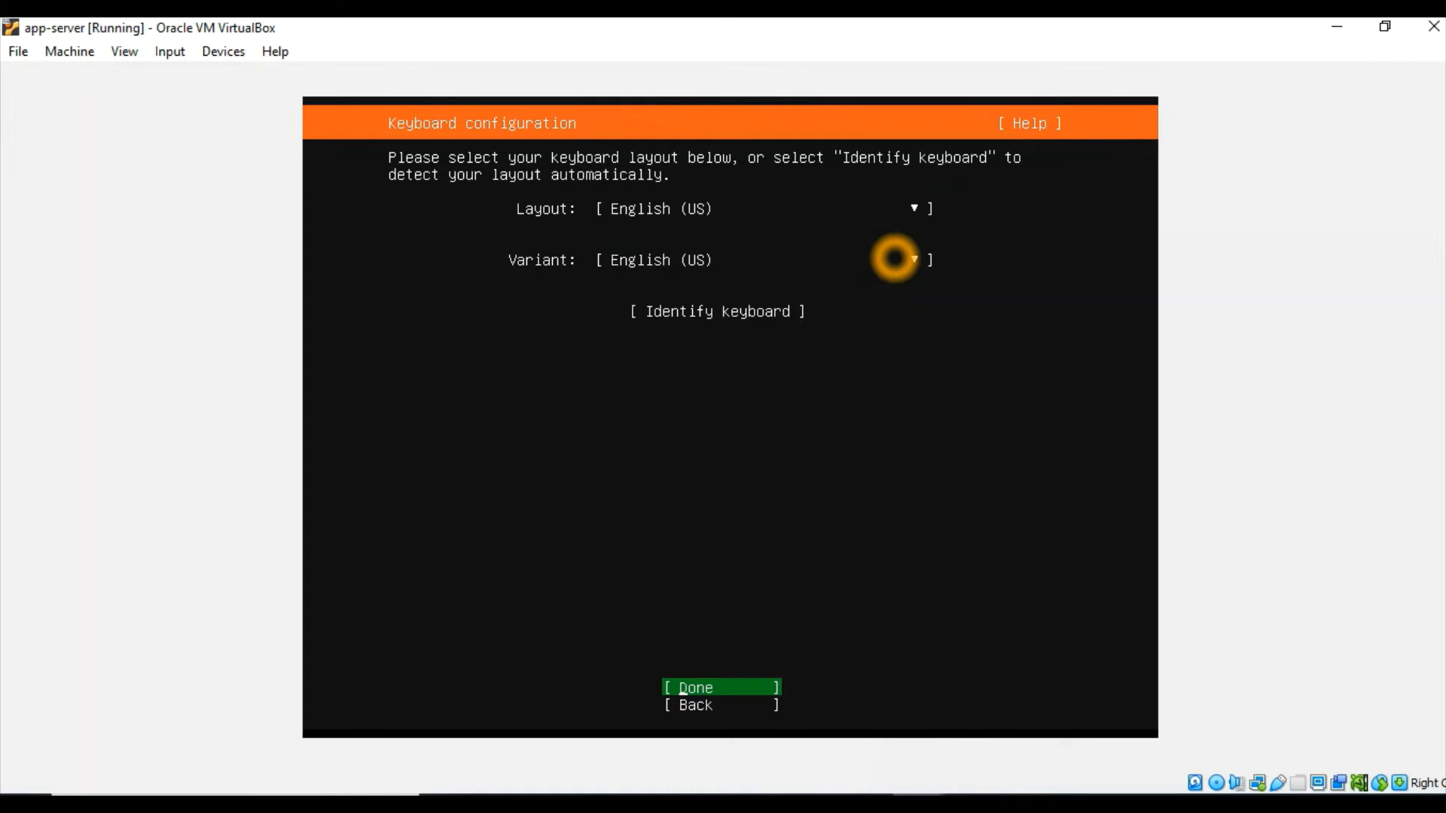
pyautogui.press('Return')
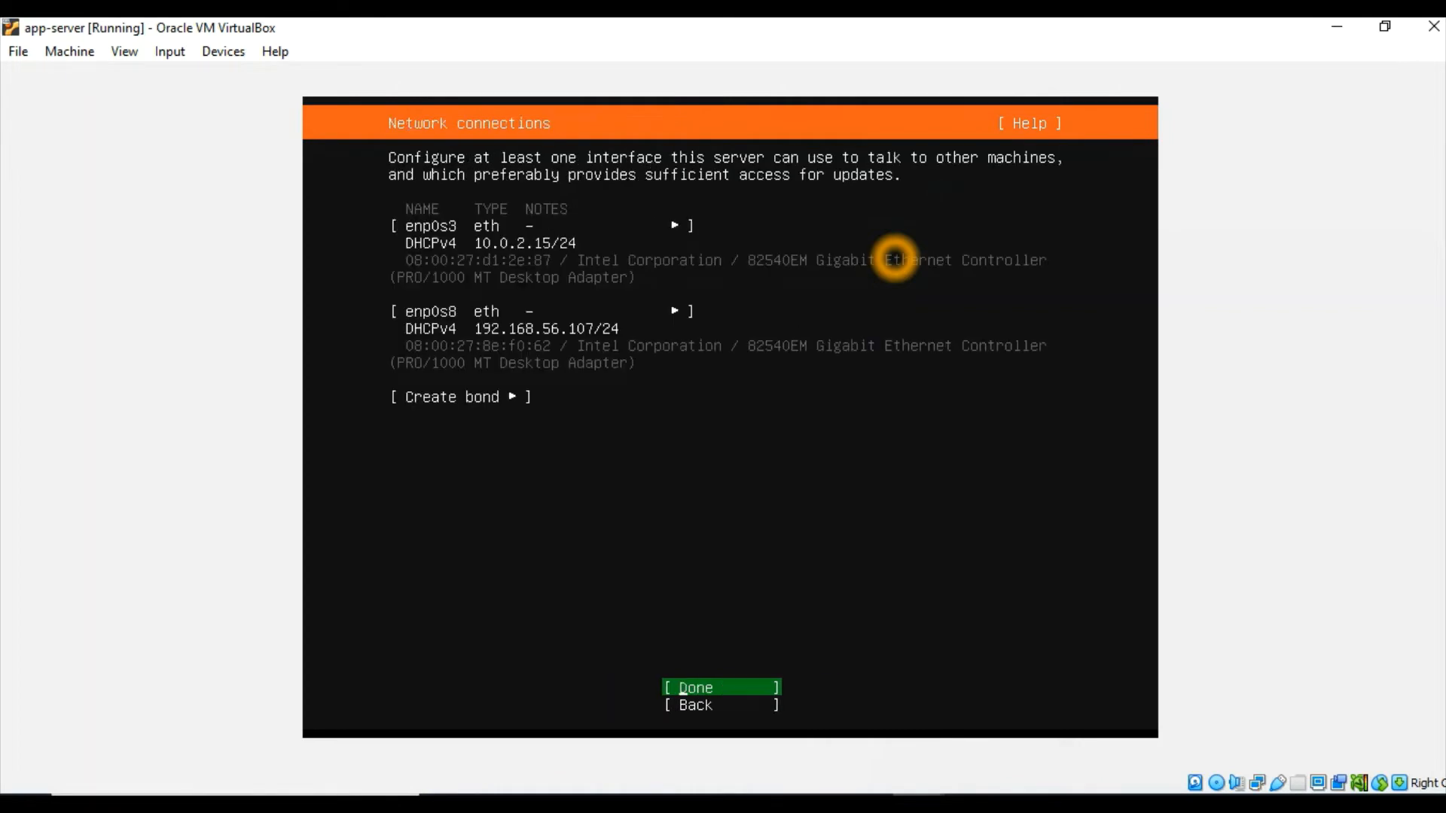
# Accept the DHCPv4 network configuration for the enp0s3 and enp0s8 interfaces
pyautogui.click(532, 243)
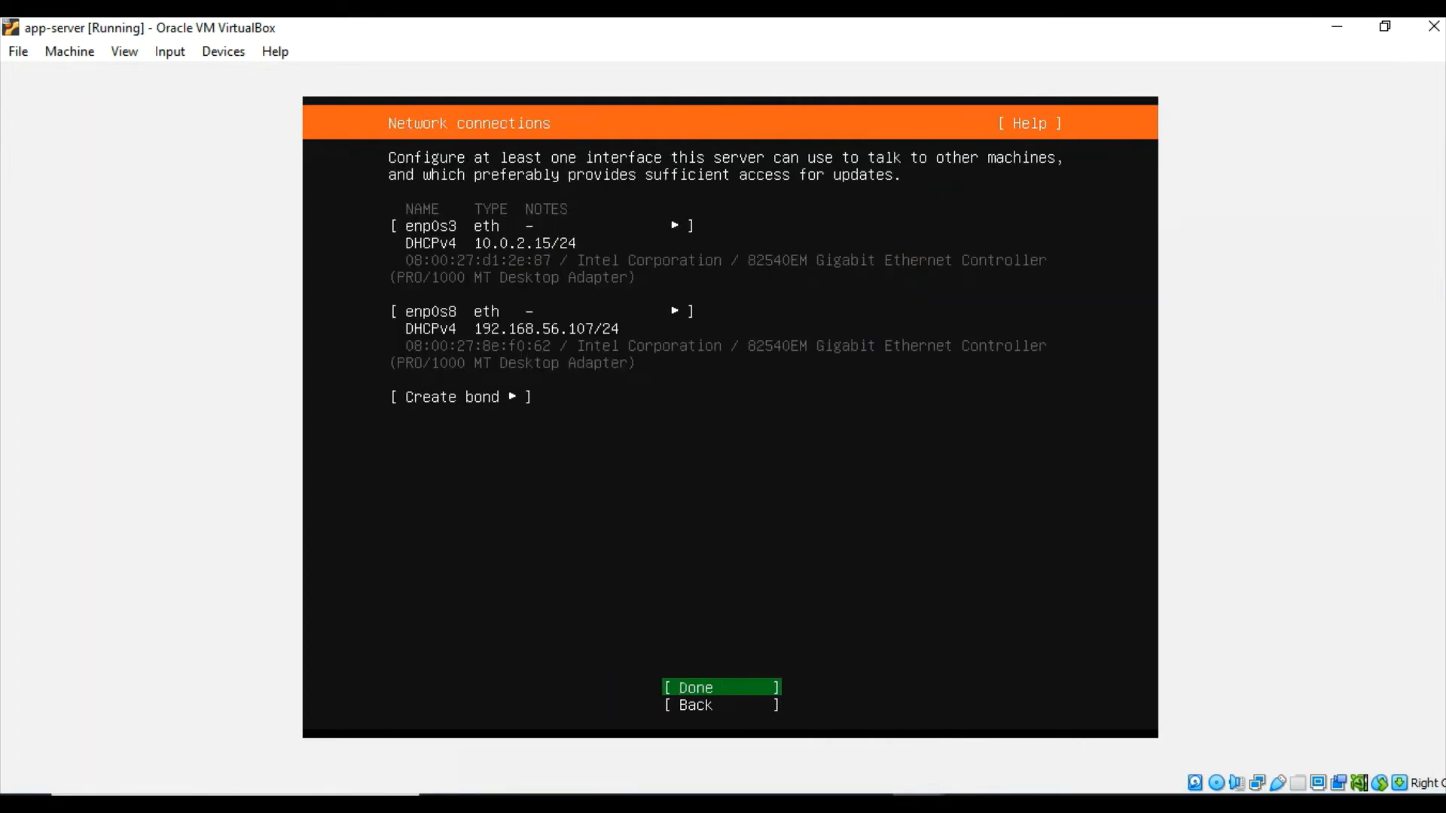
pyautogui.click(485, 211)
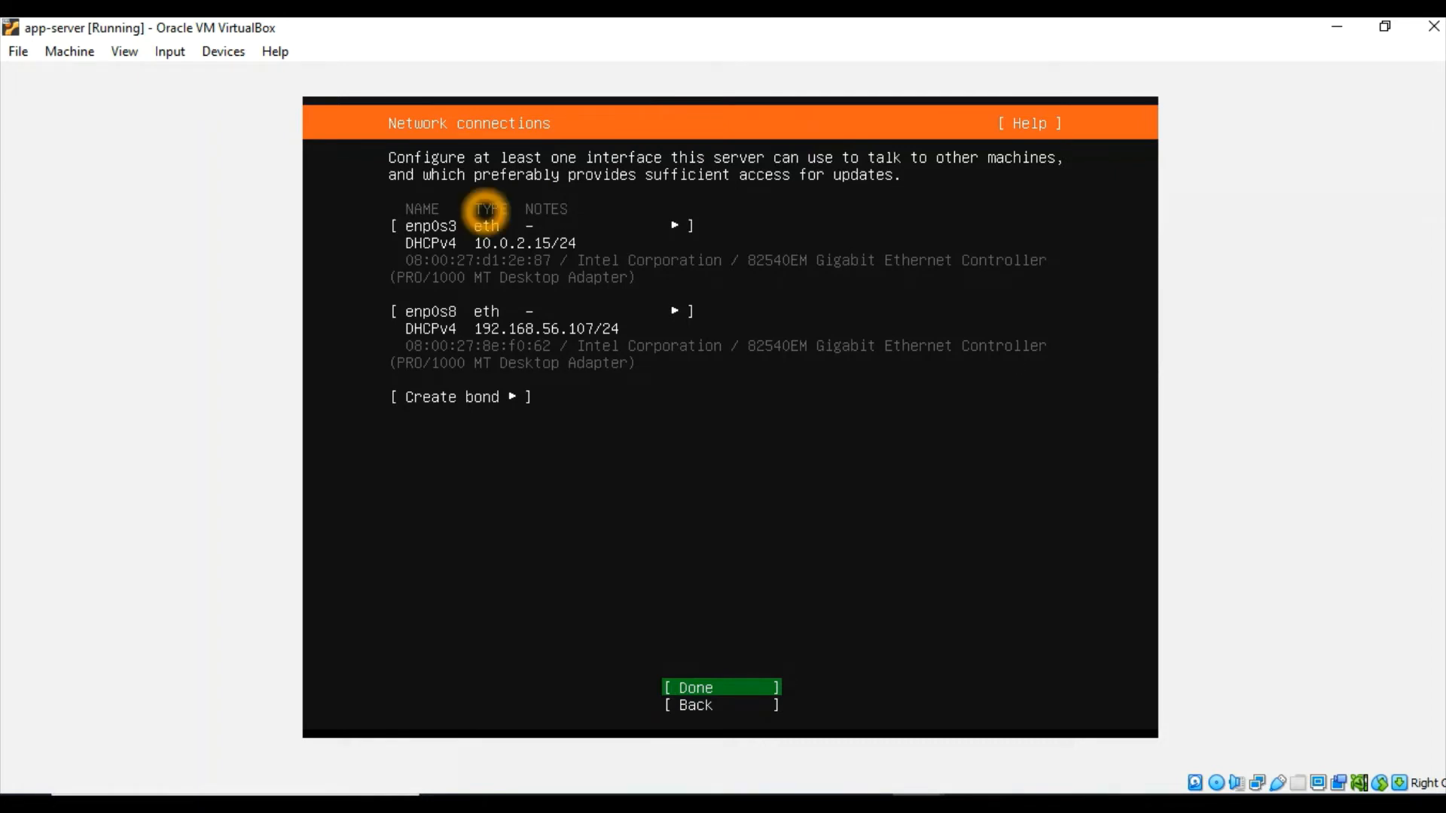
pyautogui.click(451, 270)
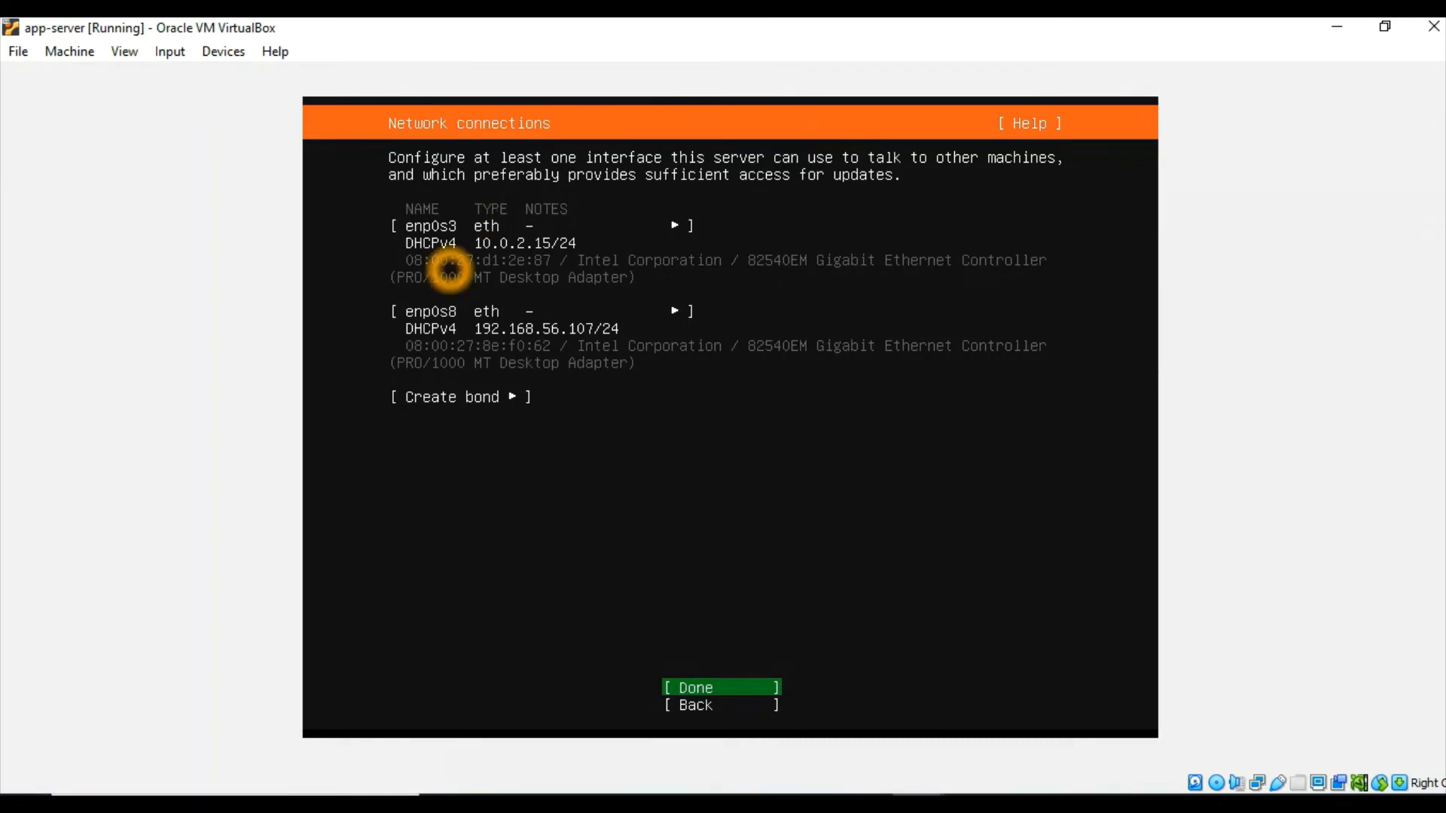
pyautogui.click(390, 323)
pyautogui.click(474, 350)
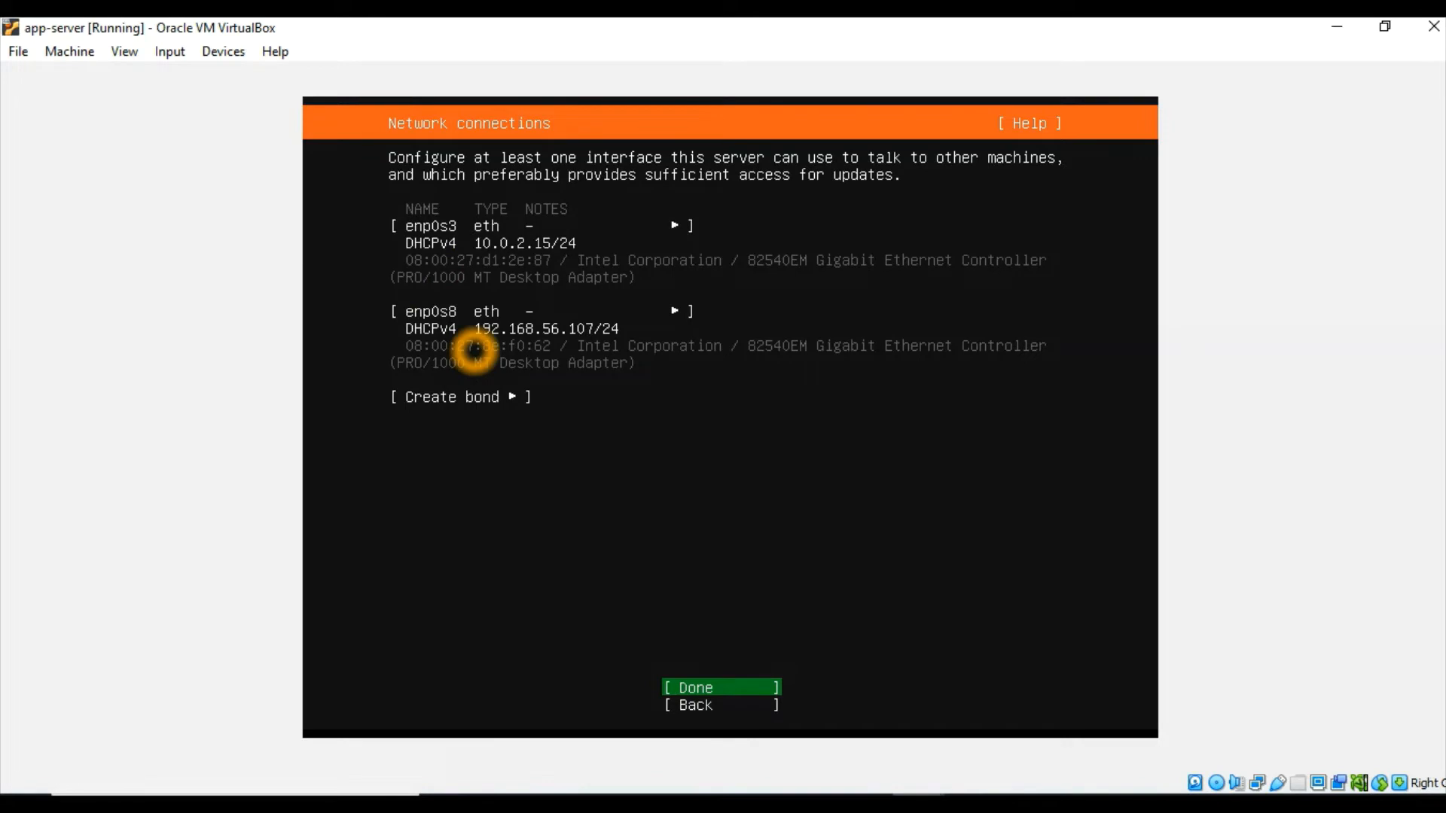
pyautogui.press('Return')
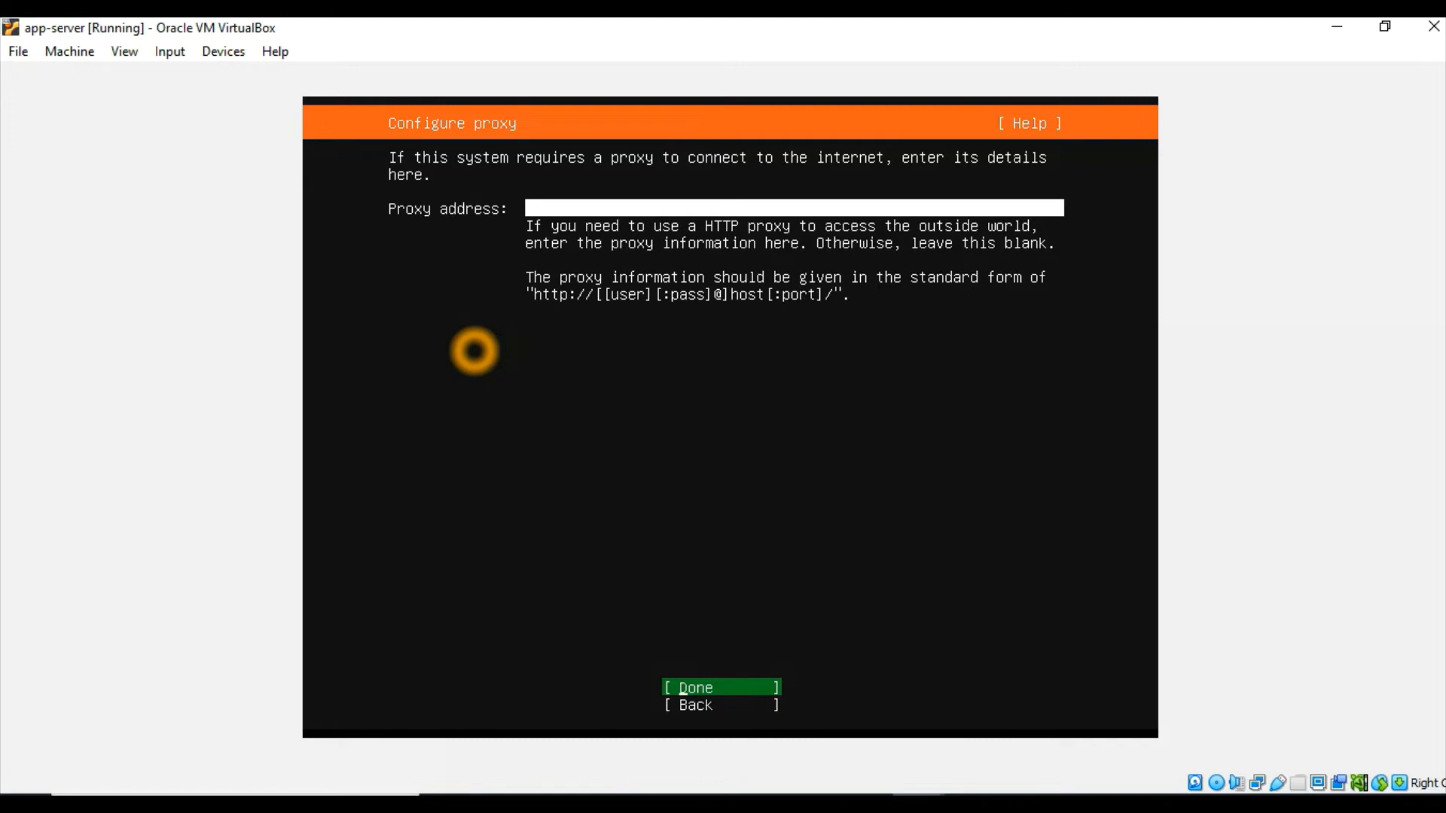
# Leave the proxy address blank, keep the default Ubuntu archive mirror, and update to the new installer version
pyautogui.press('Return')
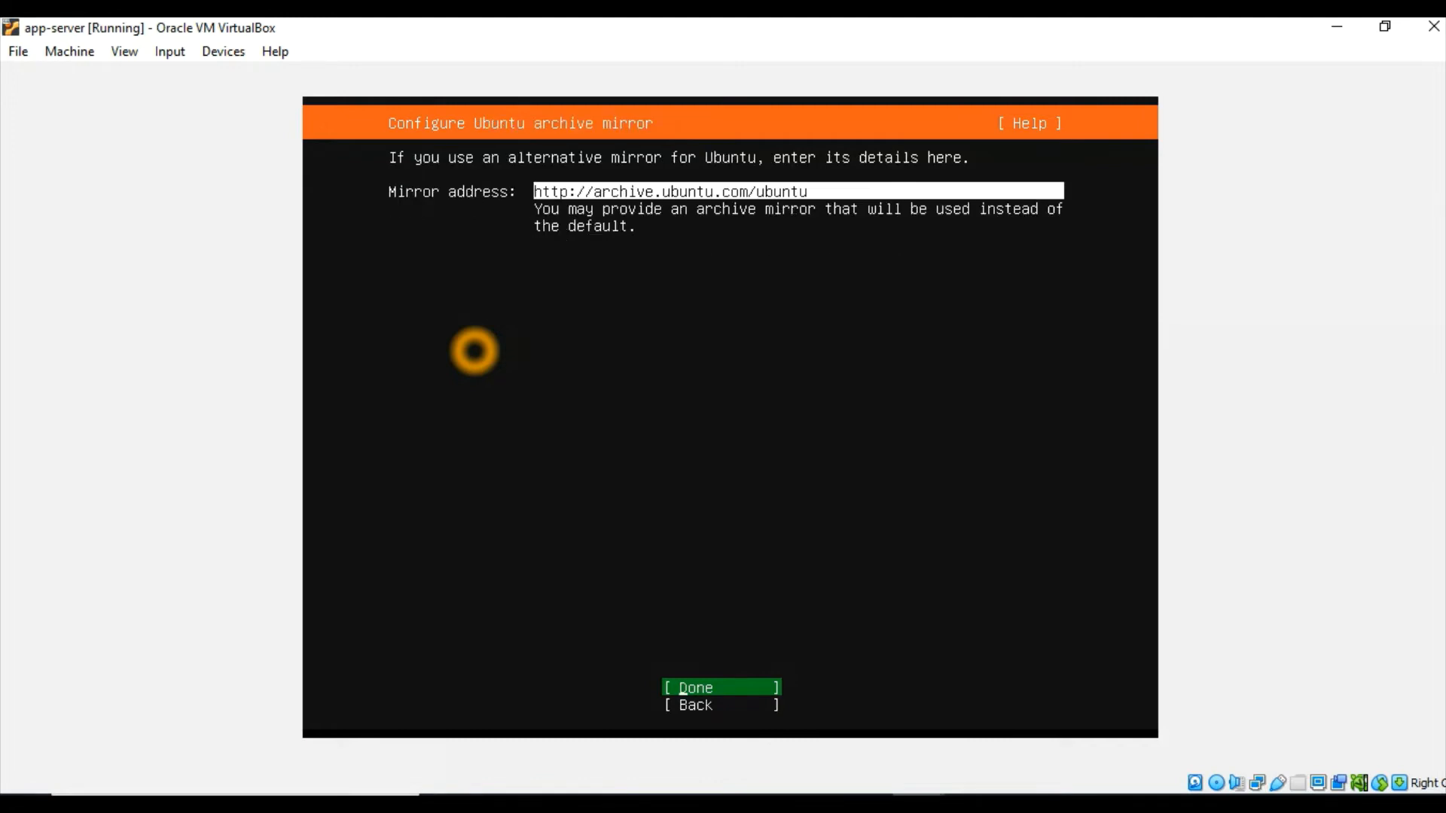
pyautogui.press('Return')
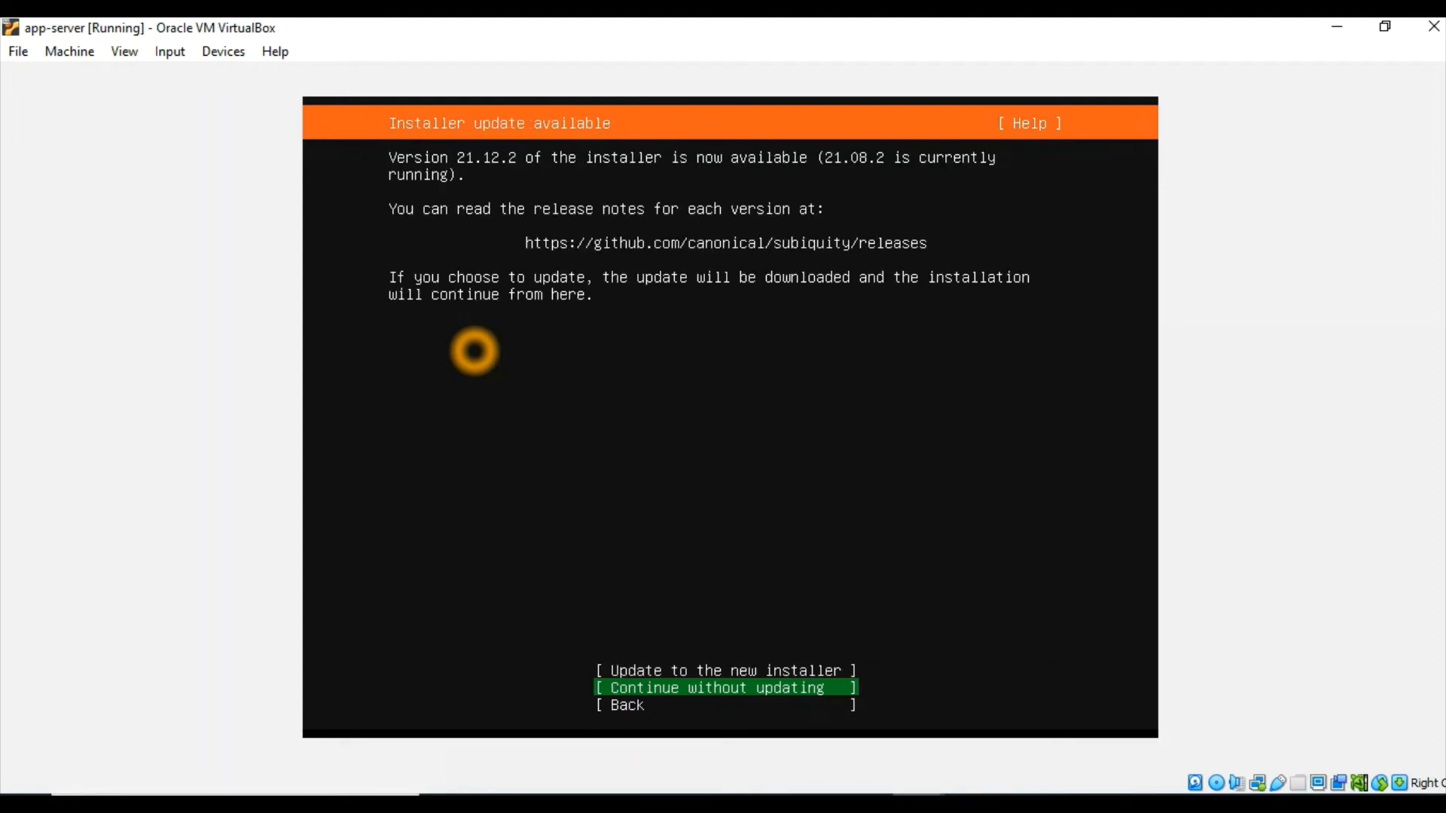
pyautogui.press('Up')
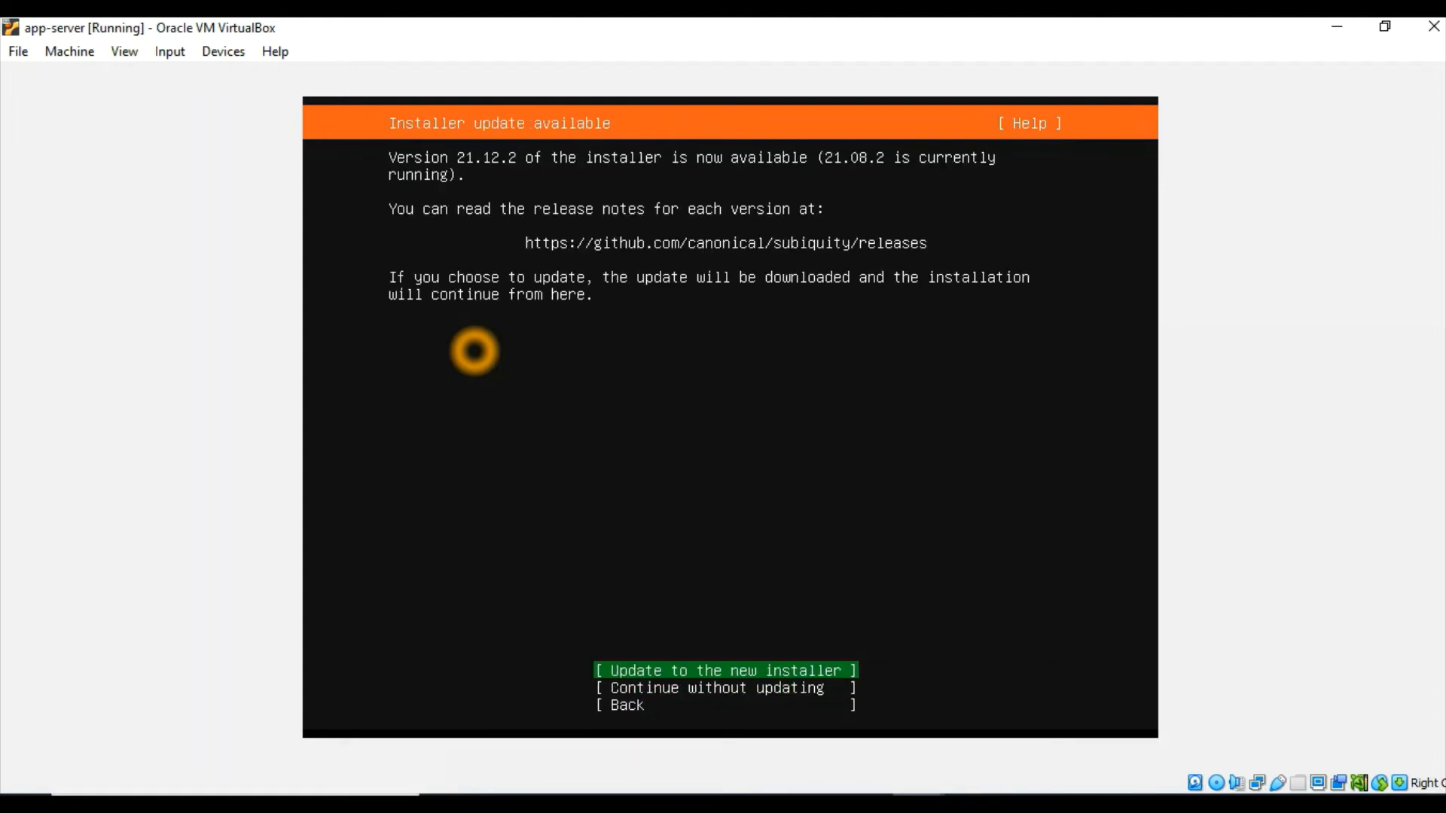
pyautogui.press('Return')
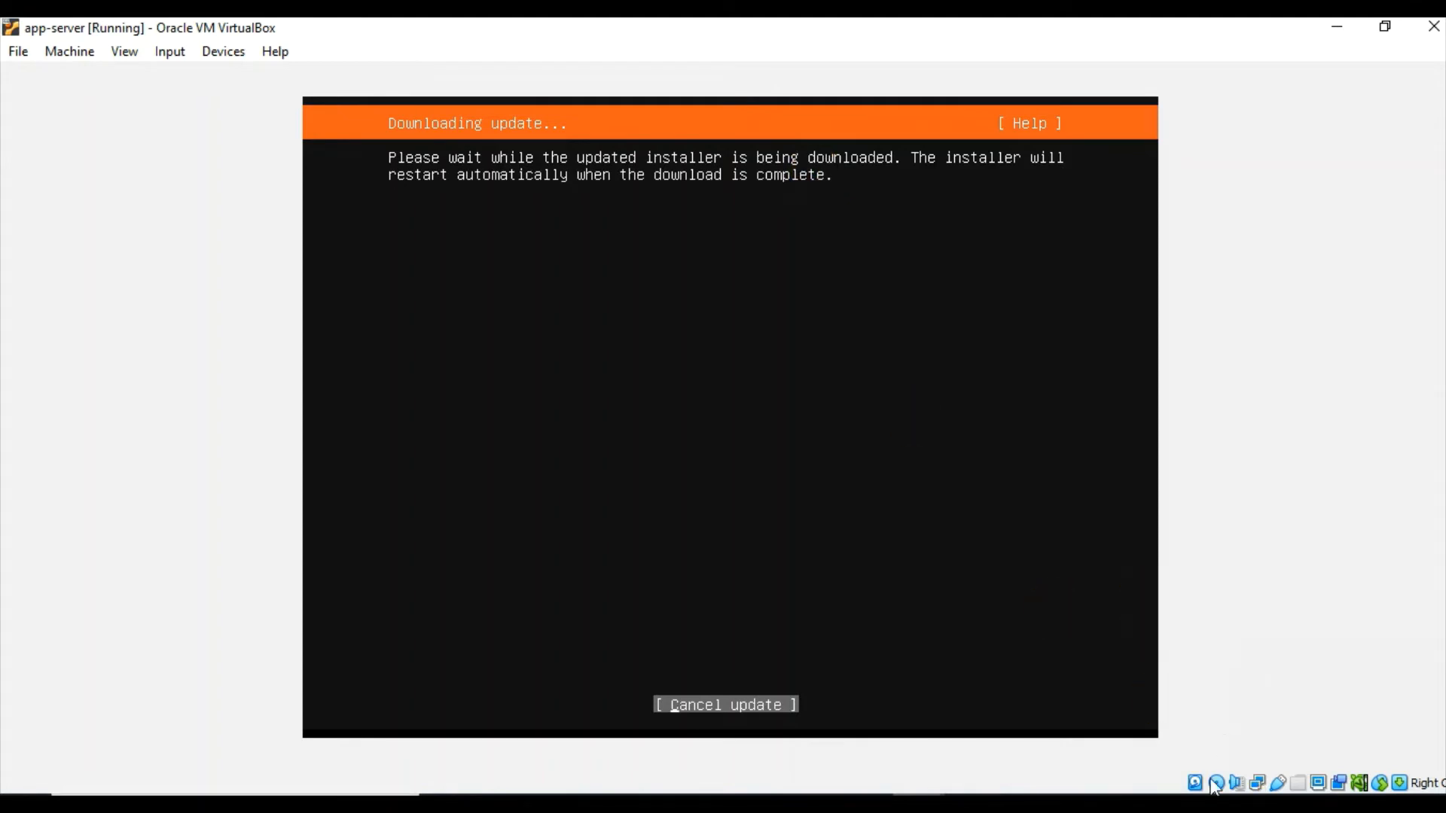
pyautogui.click(1196, 805)
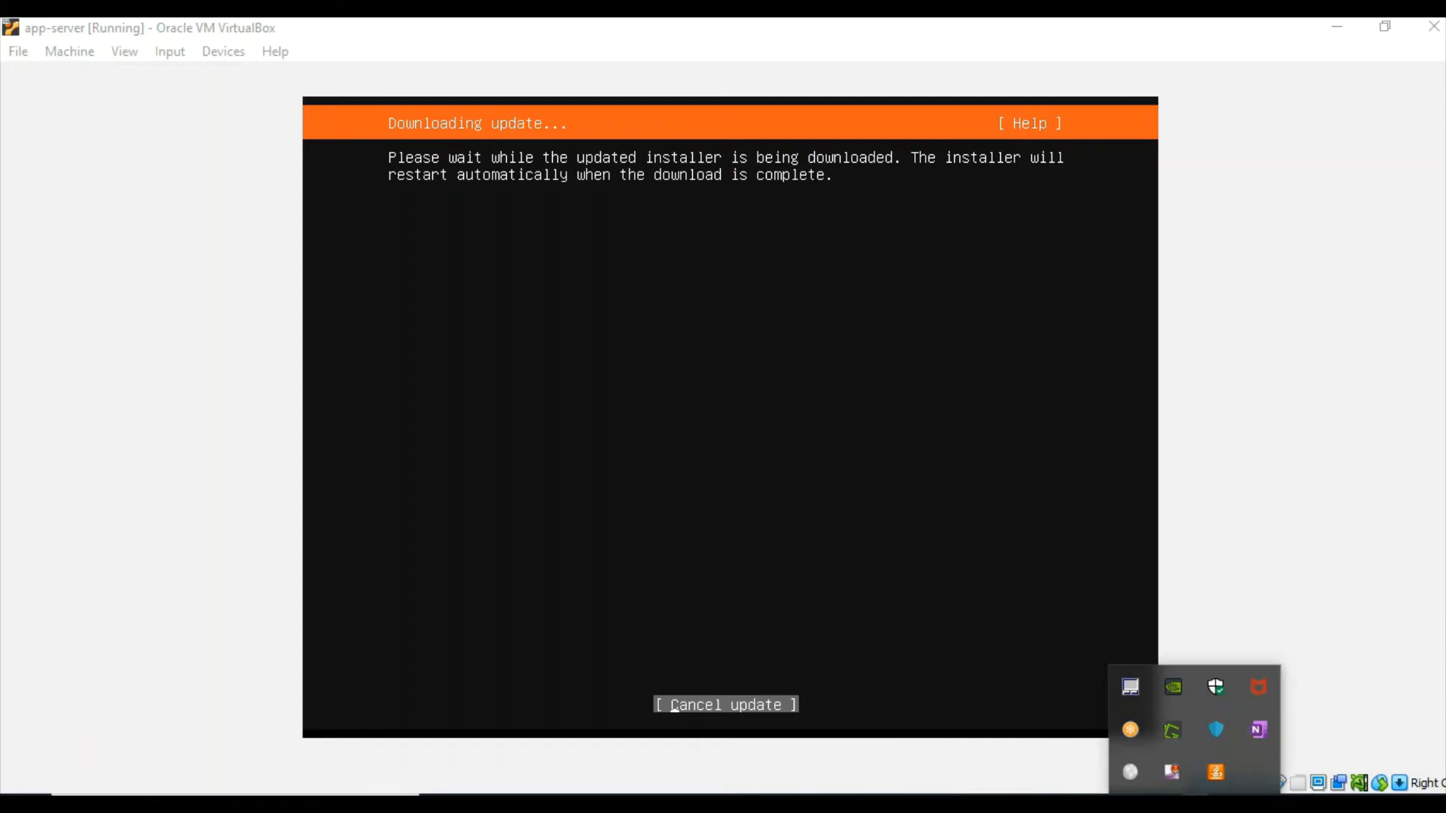
pyautogui.rightClick(1173, 773)
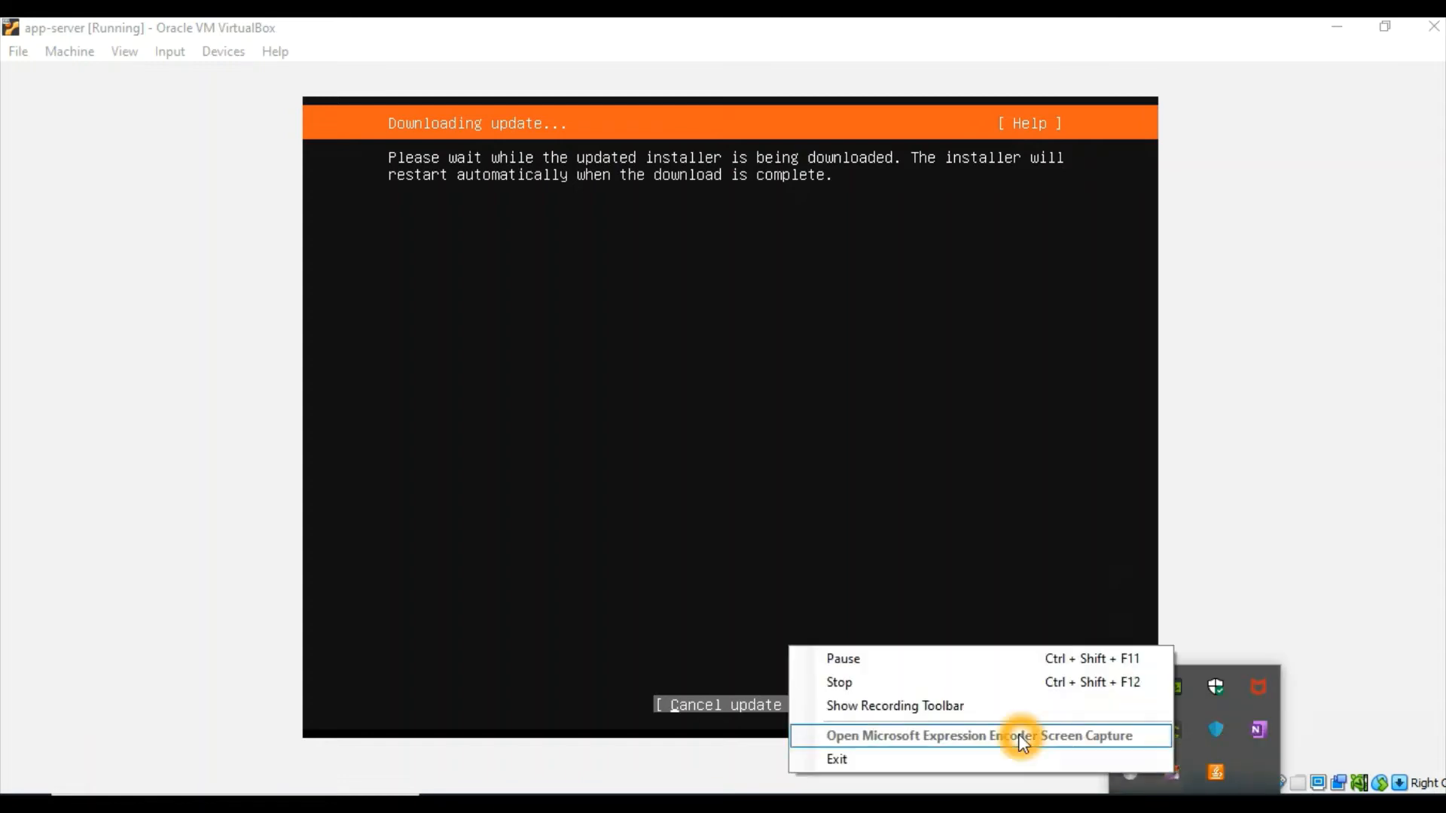
pyautogui.click(893, 661)
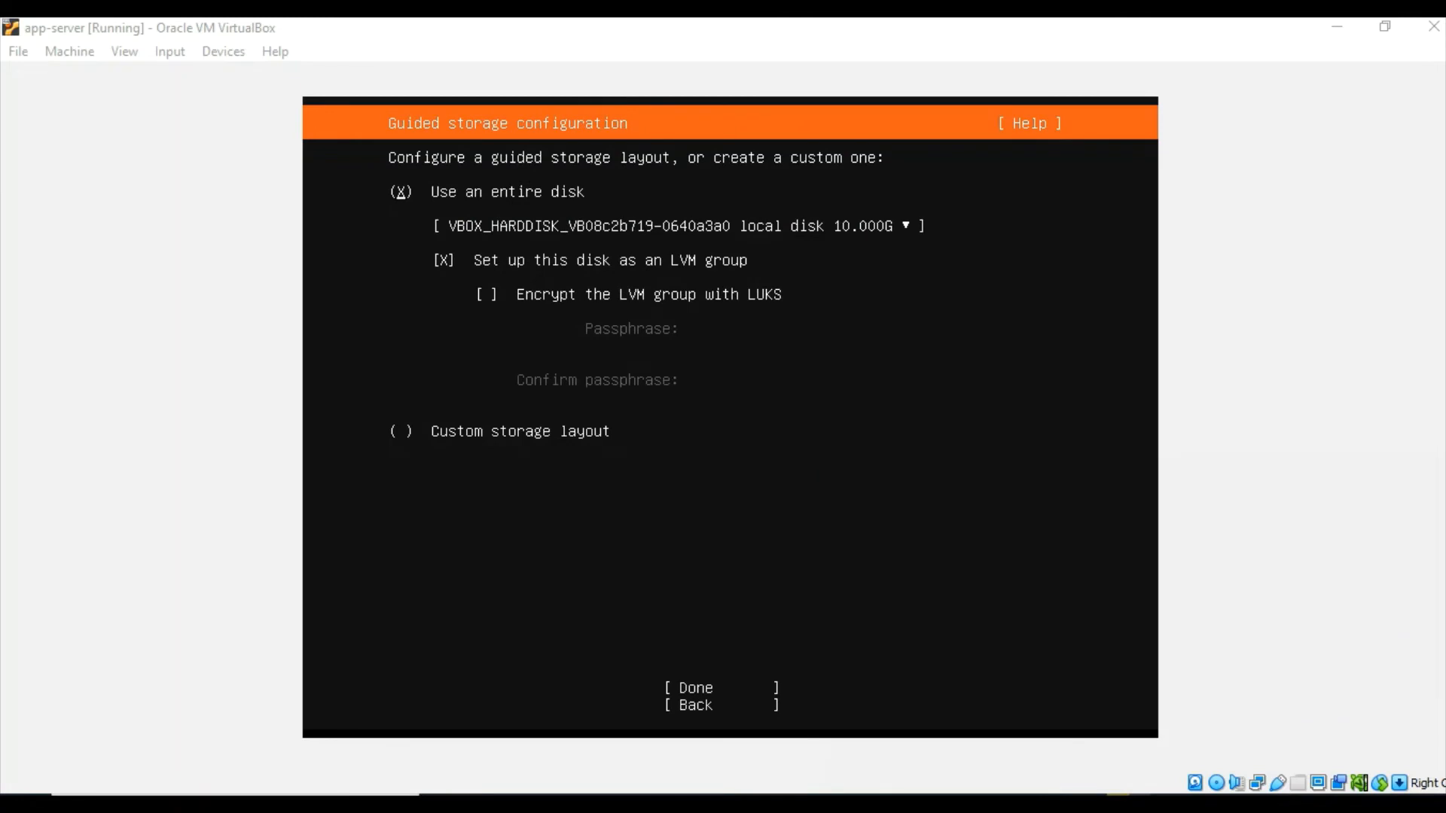
# Accept the guided storage layout using the entire disk as an LVM group without LUKS encryption
pyautogui.click(477, 199)
pyautogui.click(769, 215)
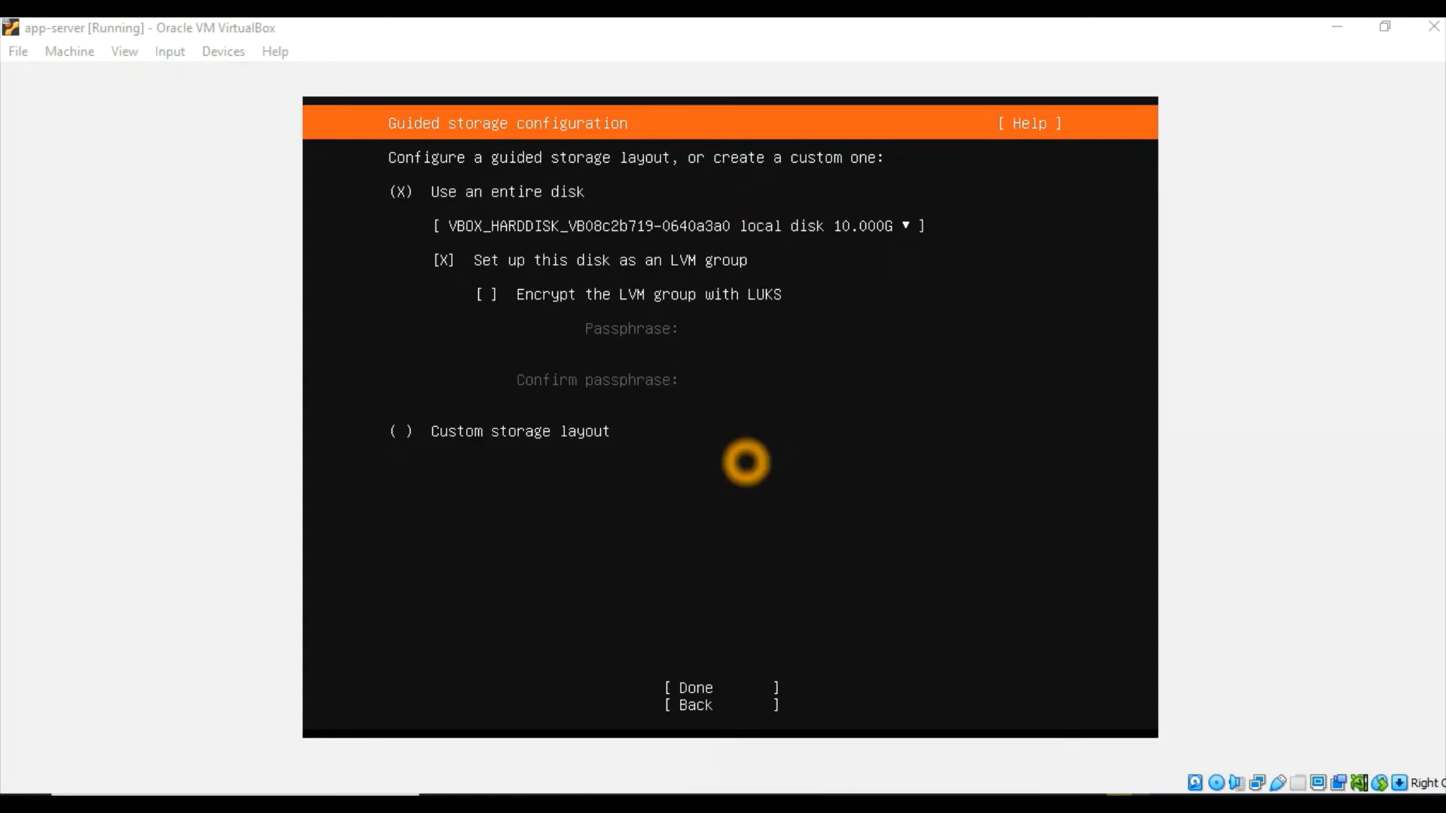
pyautogui.press('Tab')
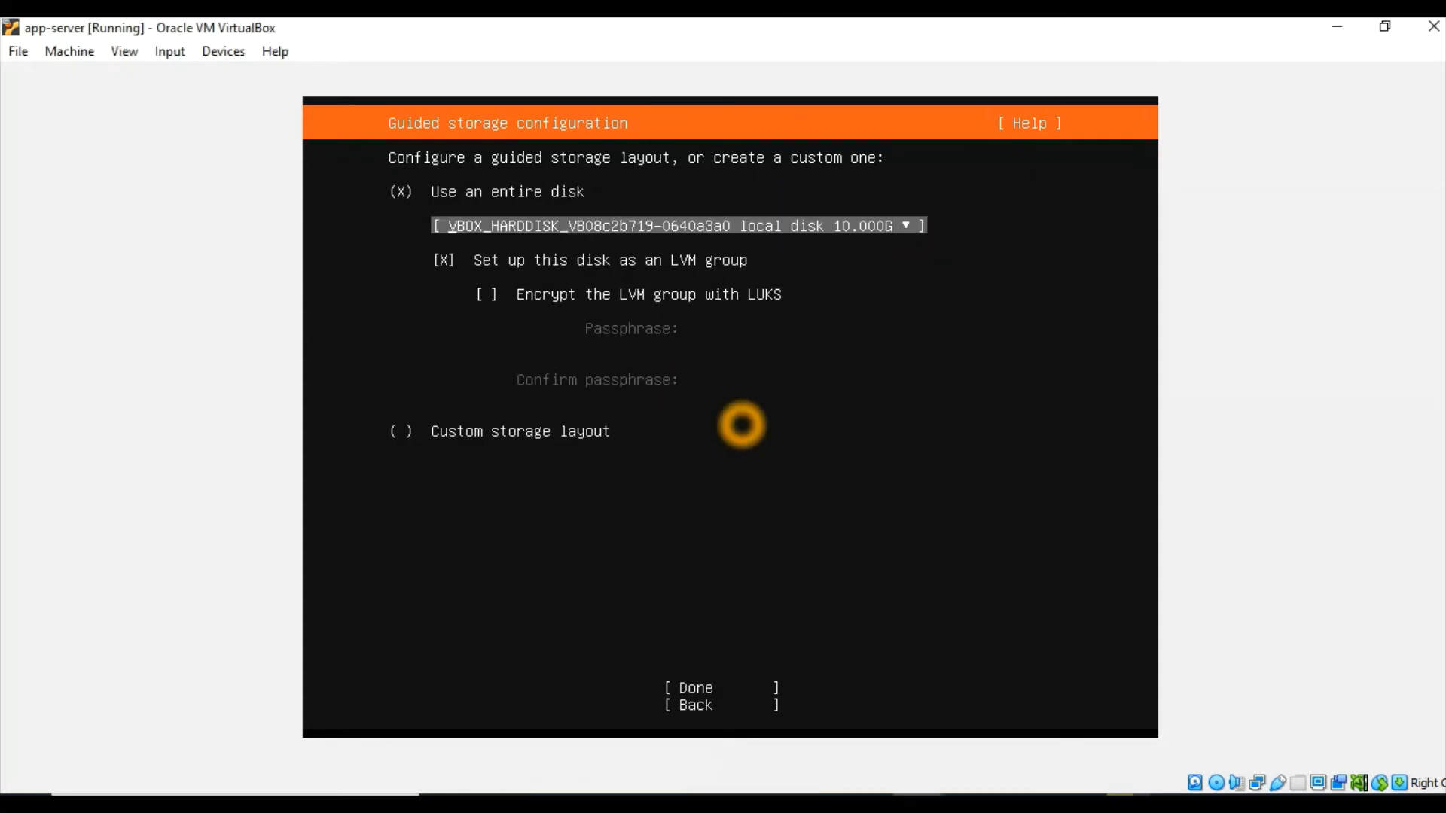
pyautogui.click(745, 707)
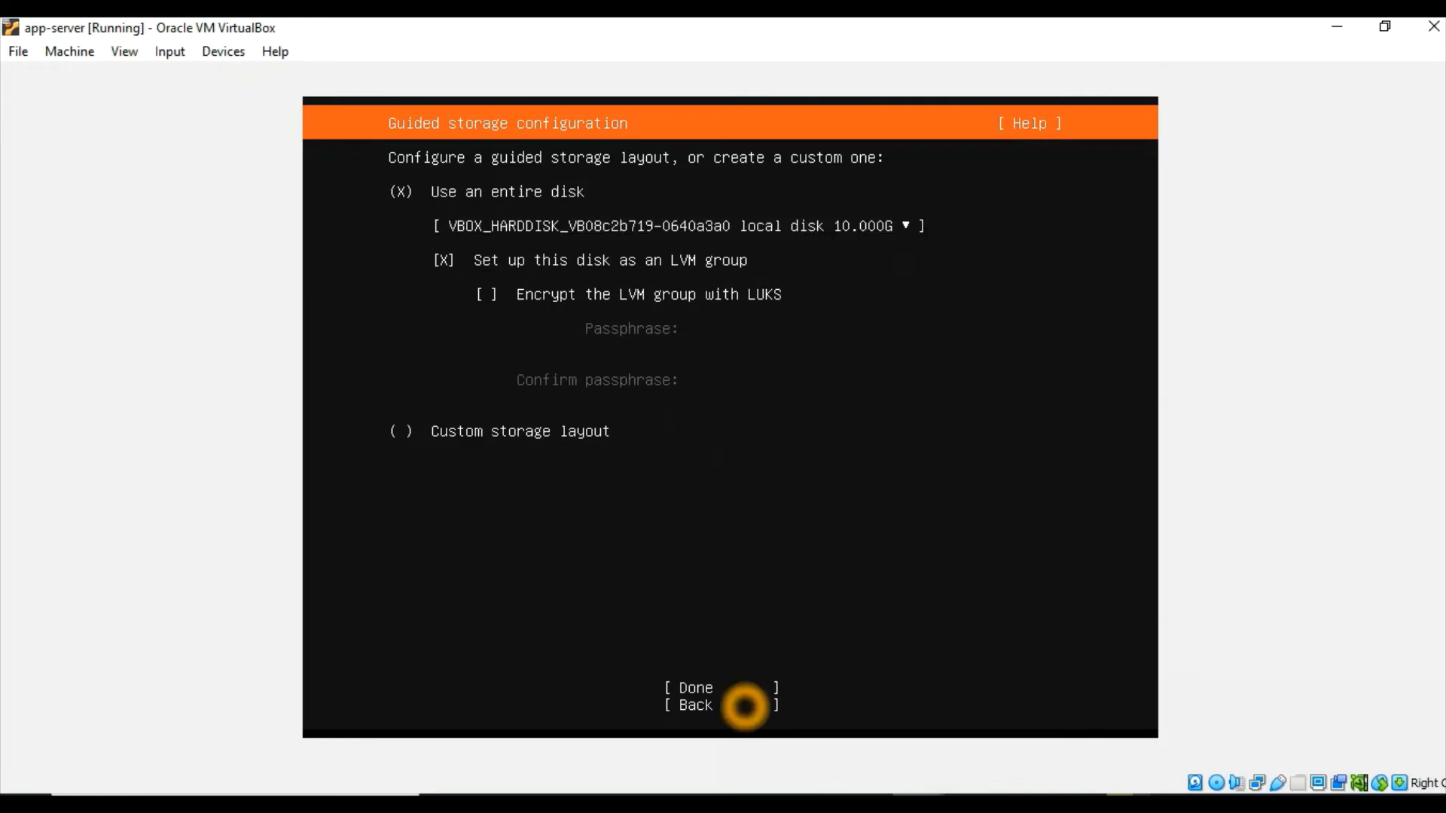
pyautogui.press('Tab')
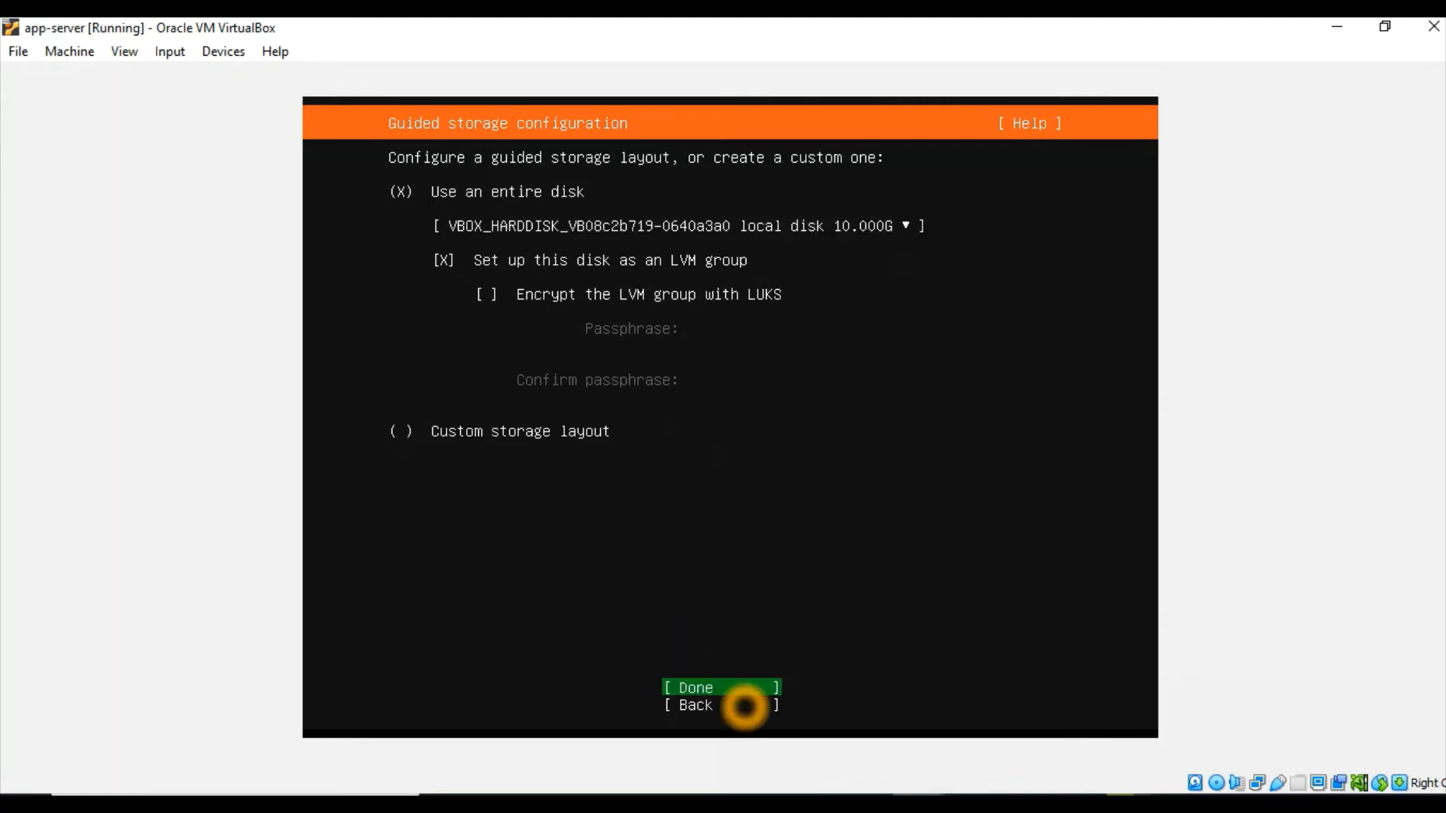
pyautogui.press('Return')
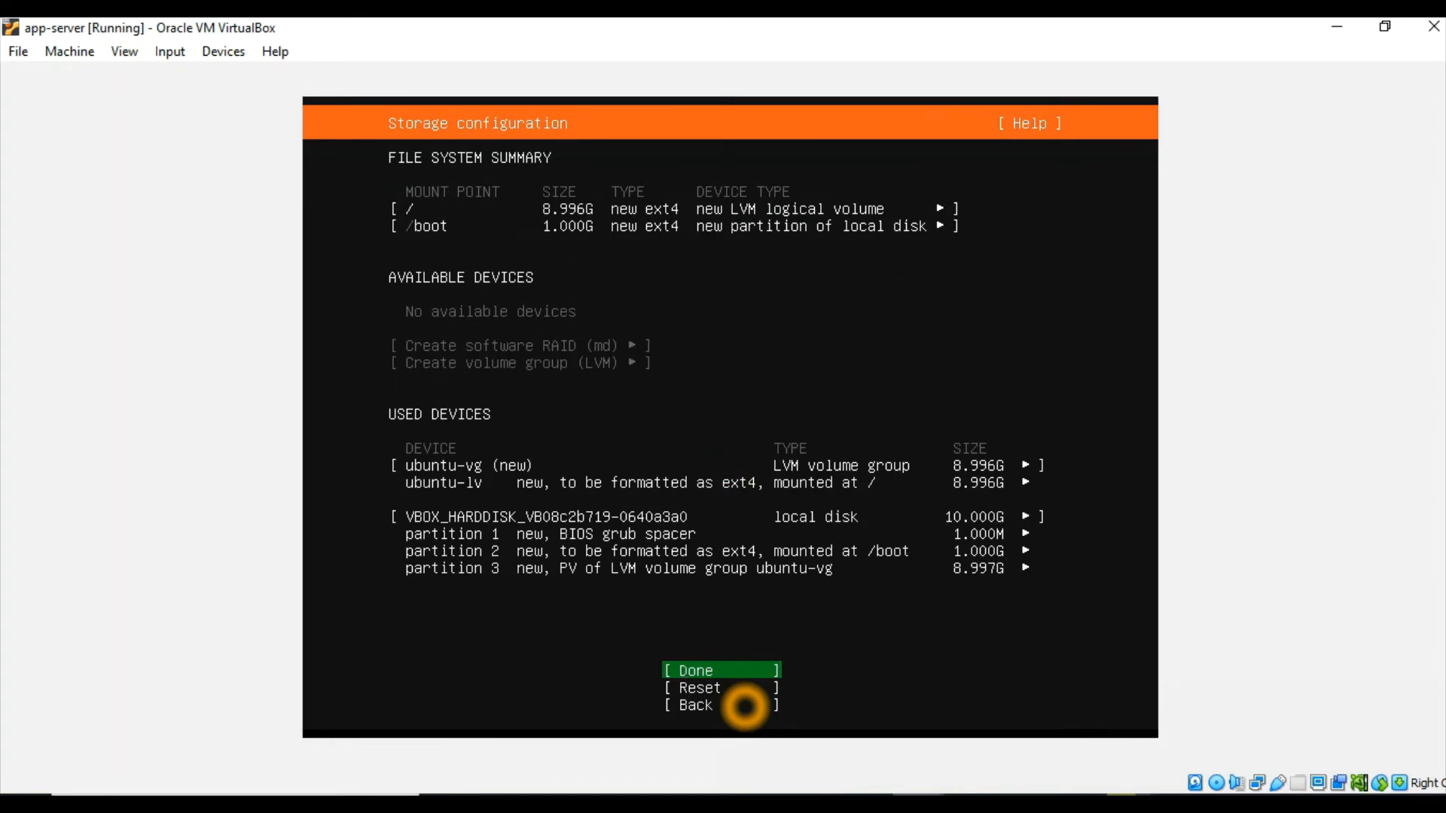
# Accept the storage configuration summary and confirm the destructive action so the installation begins
pyautogui.press('Return')
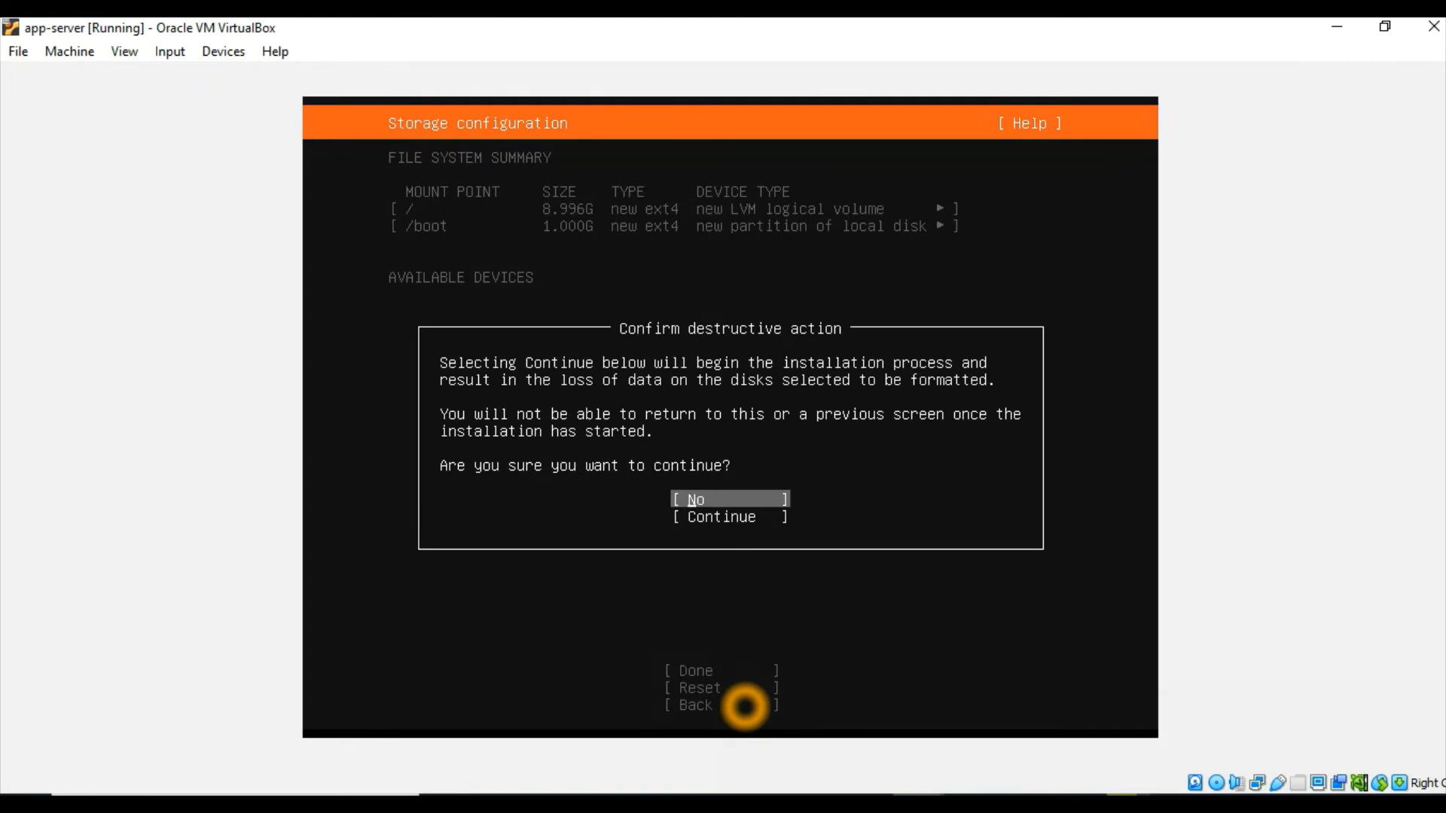
pyautogui.press('Down')
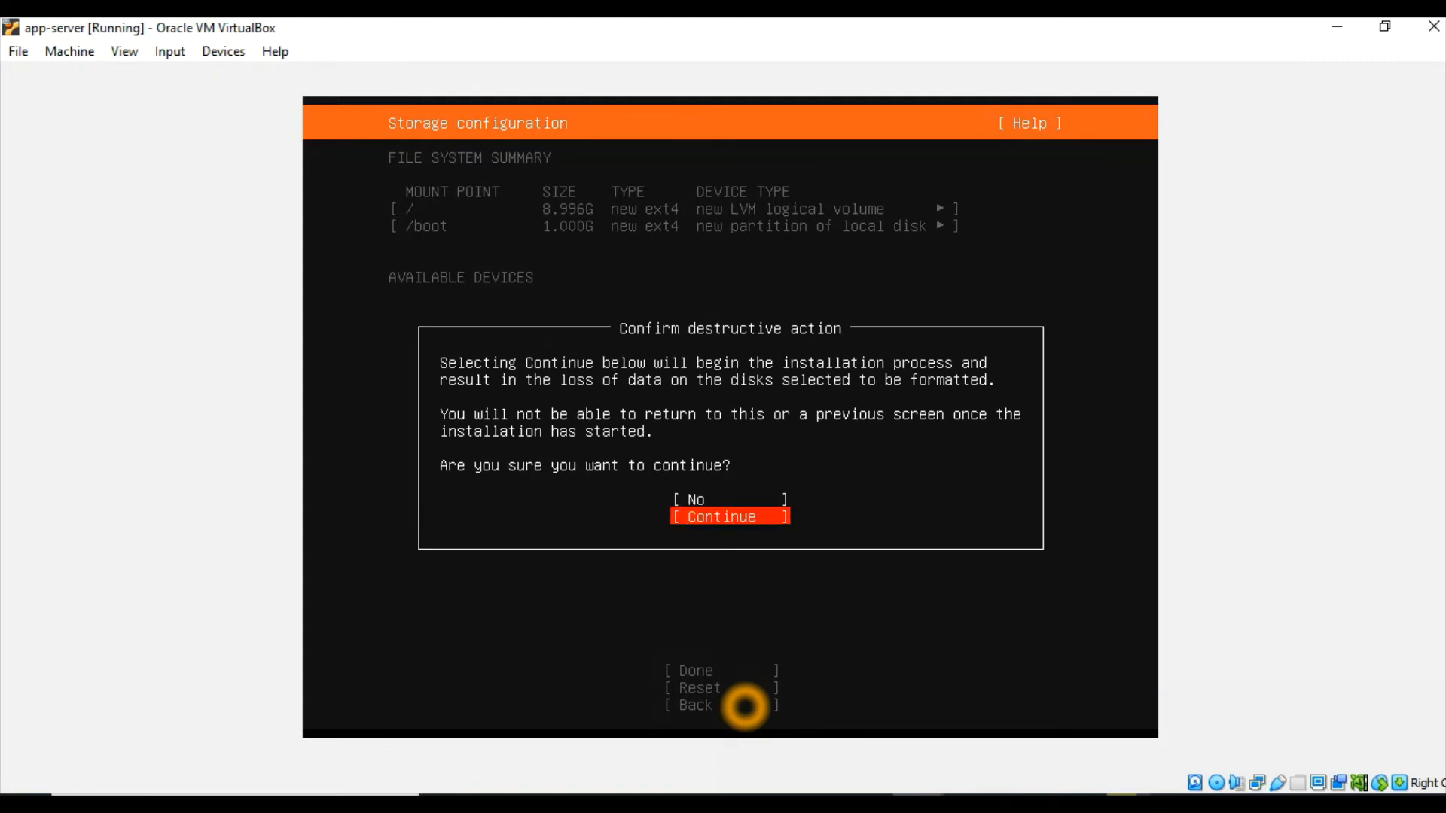
pyautogui.press('Return')
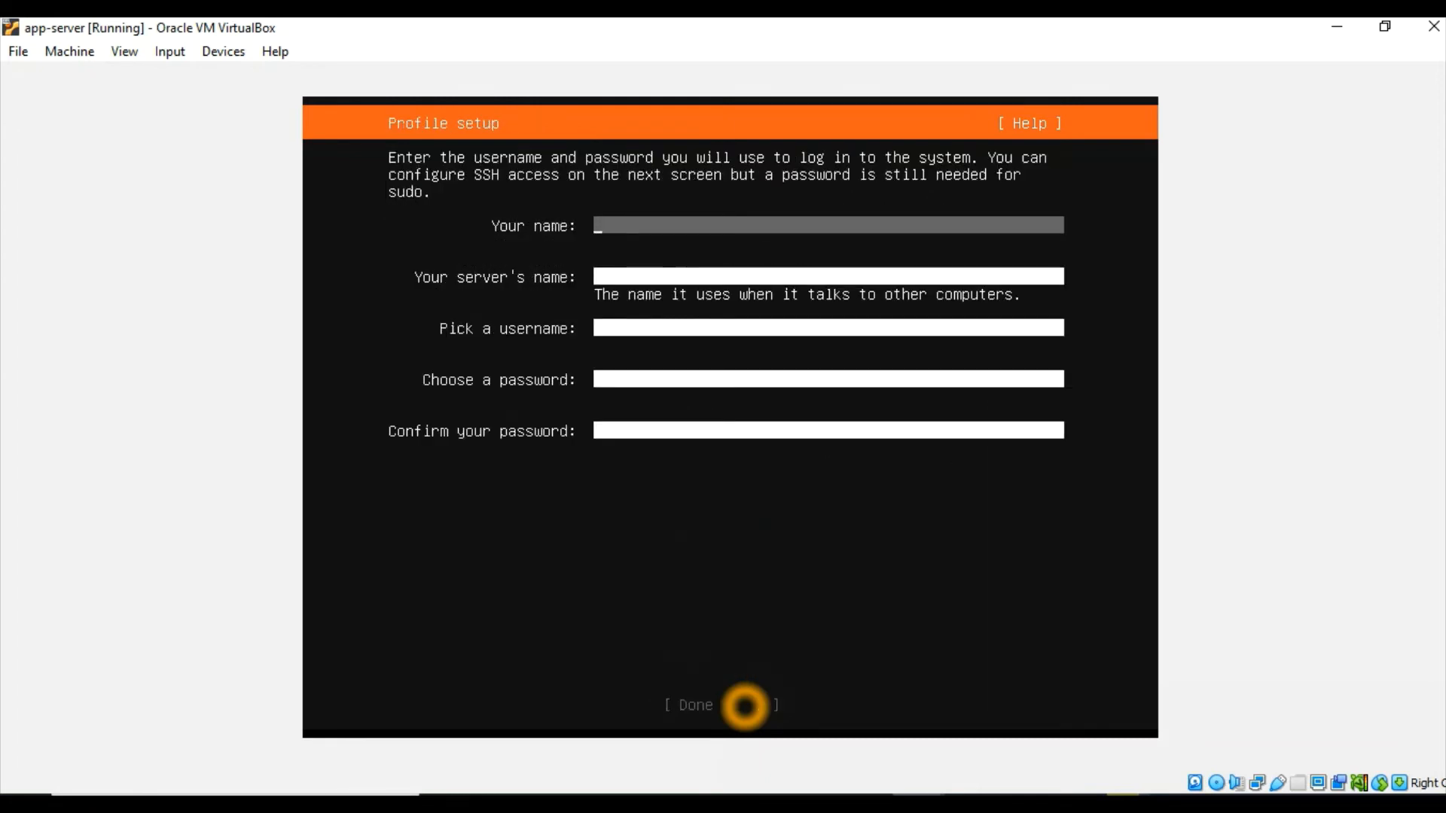
# Enter the user's name in the profile setup and set the server's name to app-server
pyautogui.write('sugandh')
pyautogui.press('Tab')
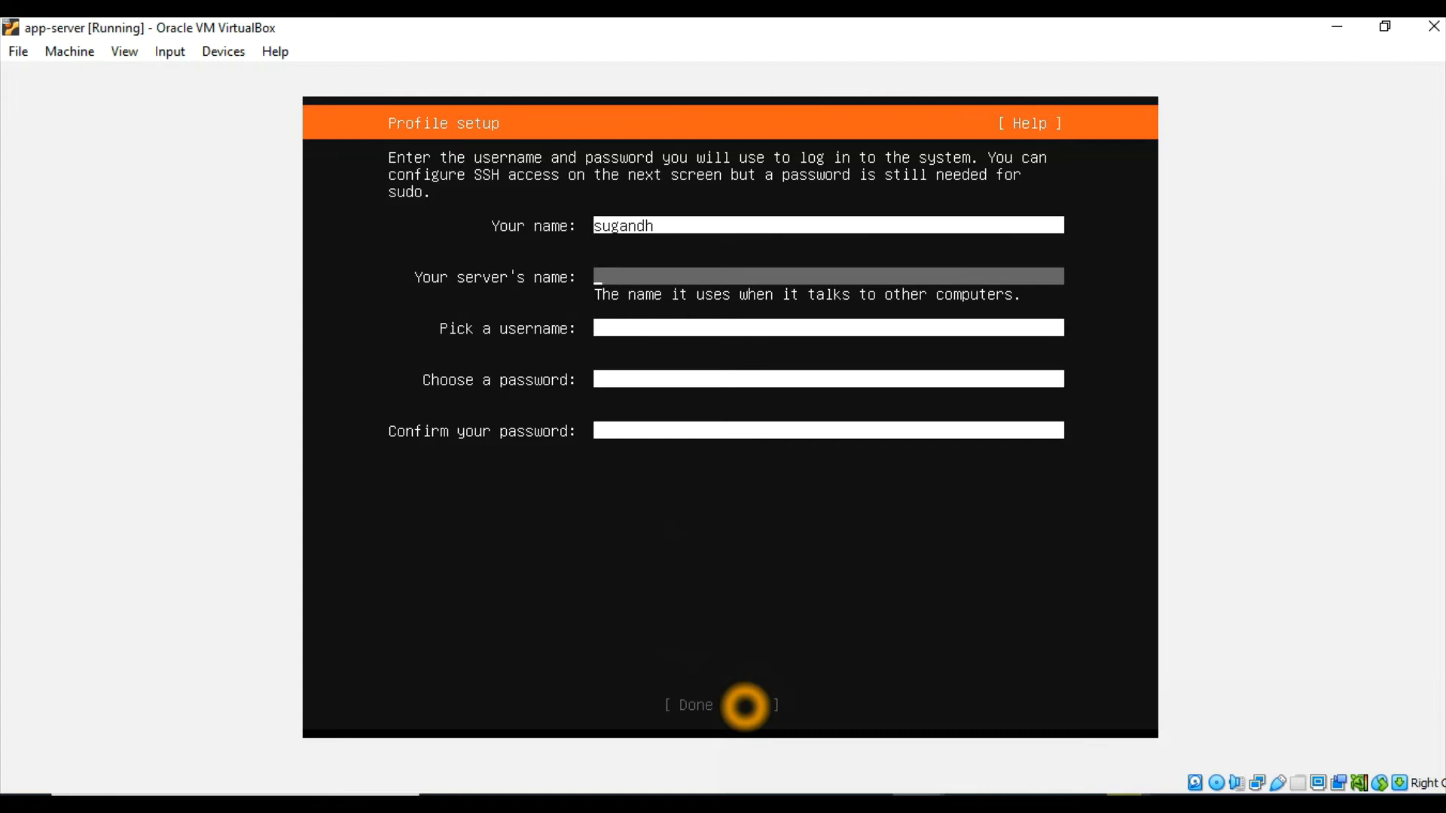
pyautogui.write('sugandh')
pyautogui.write('-s')
pyautogui.press('BackSpace')
pyautogui.press('BackSpace')
pyautogui.press('BackSpace')
pyautogui.press('BackSpace')
pyautogui.press('BackSpace')
pyautogui.press('BackSpace')
pyautogui.press('BackSpace')
pyautogui.press('BackSpace')
pyautogui.press('BackSpace')
pyautogui.write('app-server')
pyautogui.press('Tab')
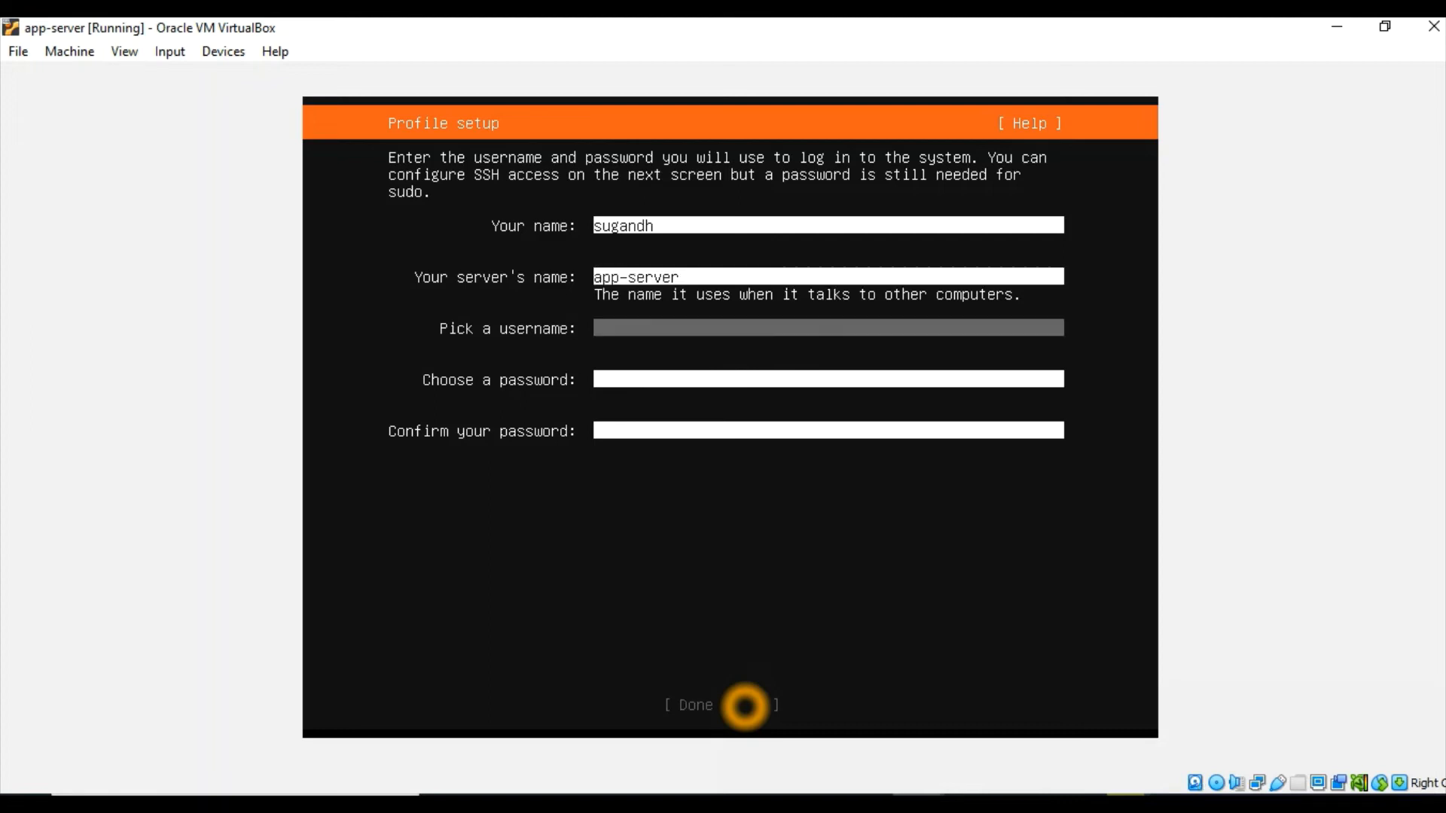
pyautogui.write('sugandh')
# Enter the account username, fill in and confirm the account password, and submit the profile
pyautogui.press('Tab')
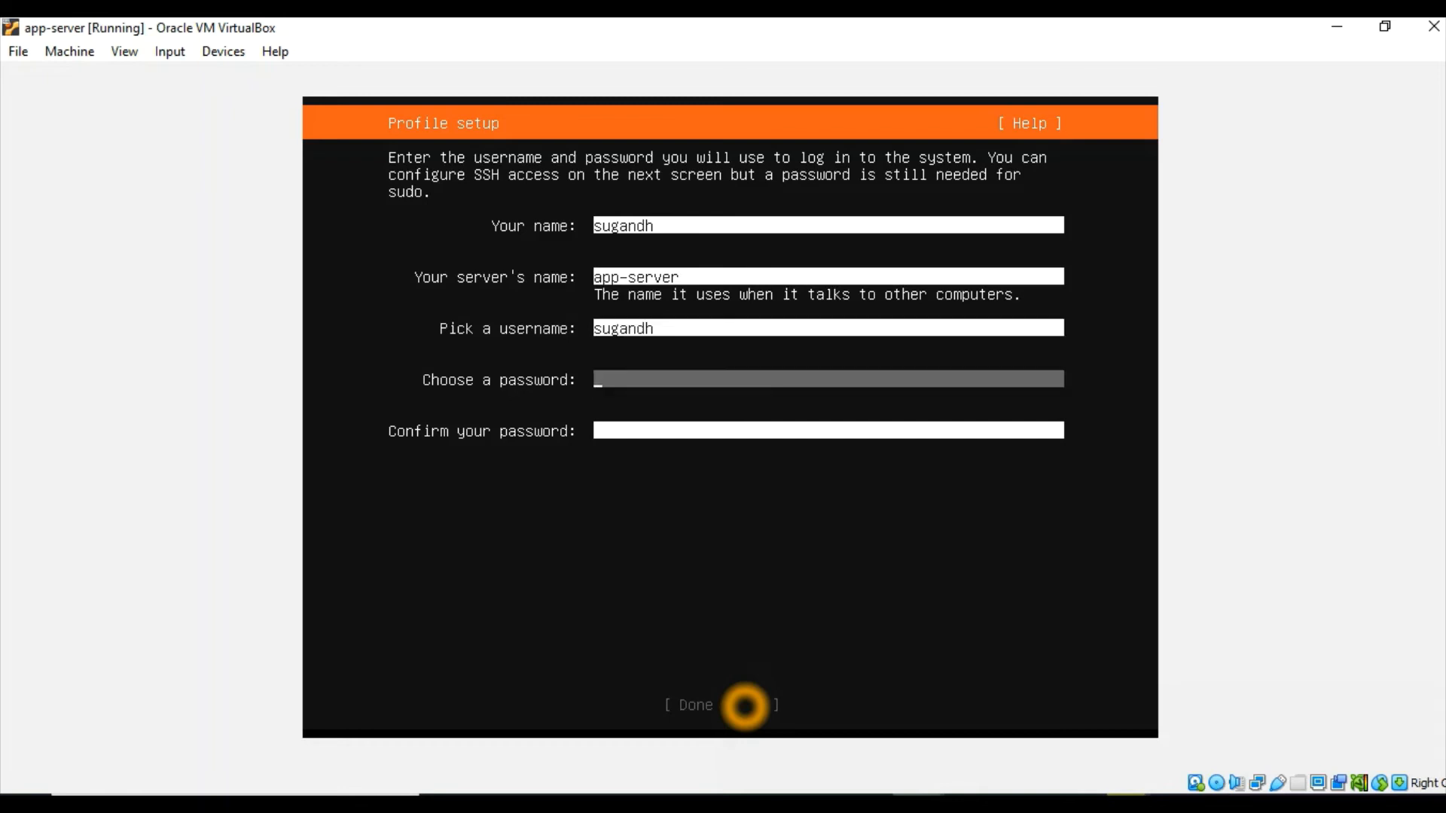
pyautogui.write('*****')
pyautogui.press('Tab')
pyautogui.write('***')
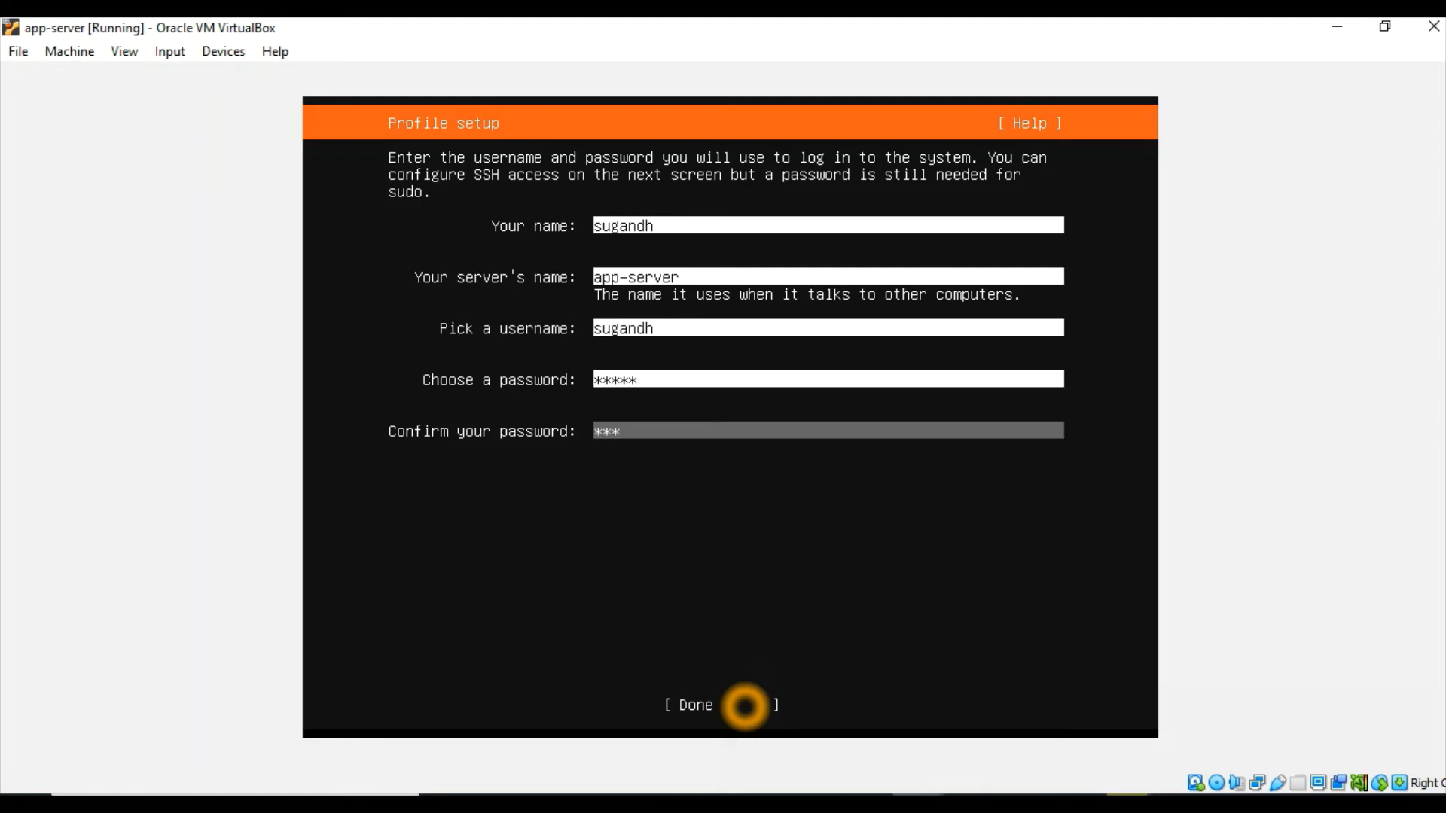
pyautogui.write('**')
pyautogui.press('Tab')
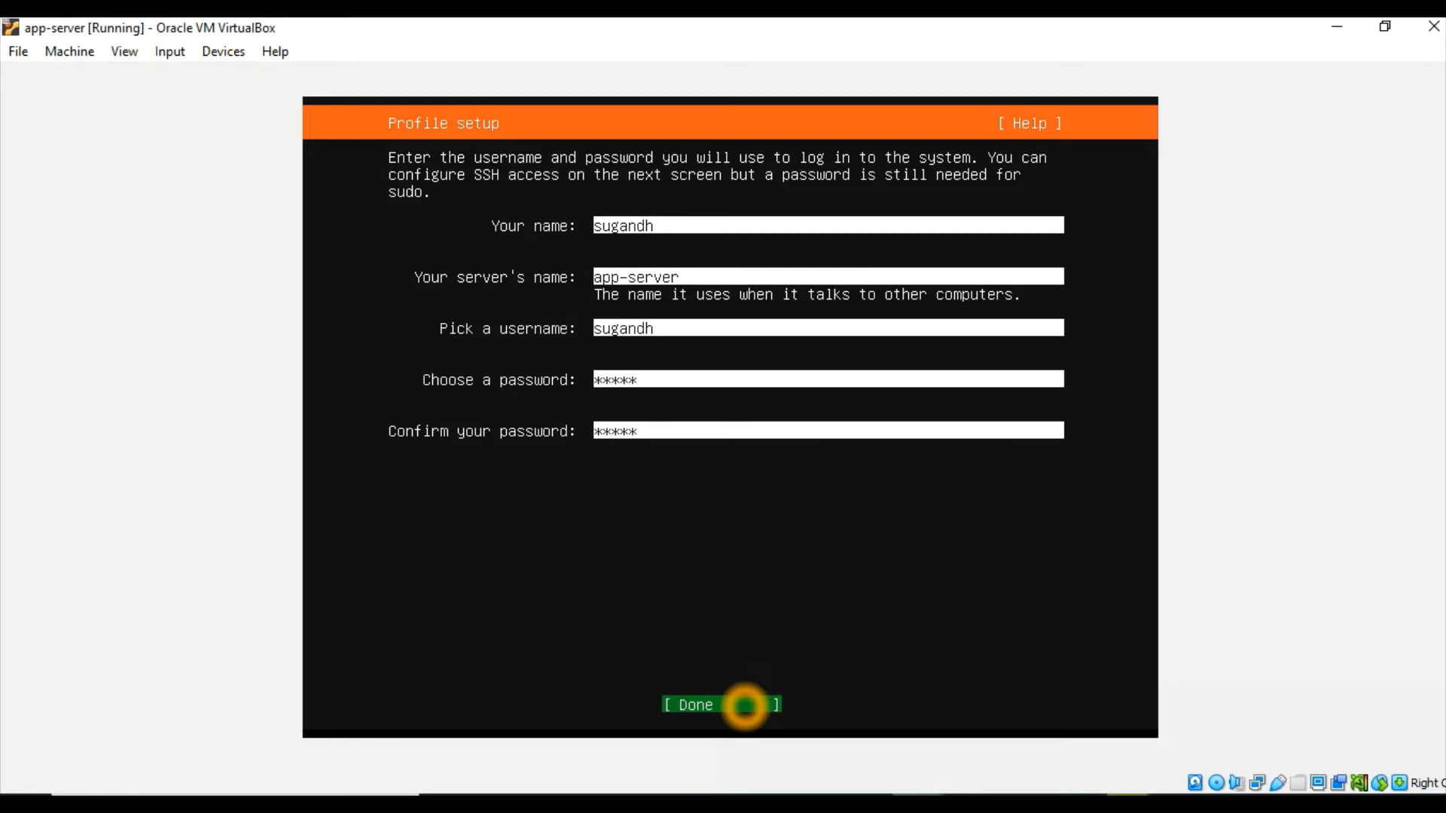
pyautogui.press('Return')
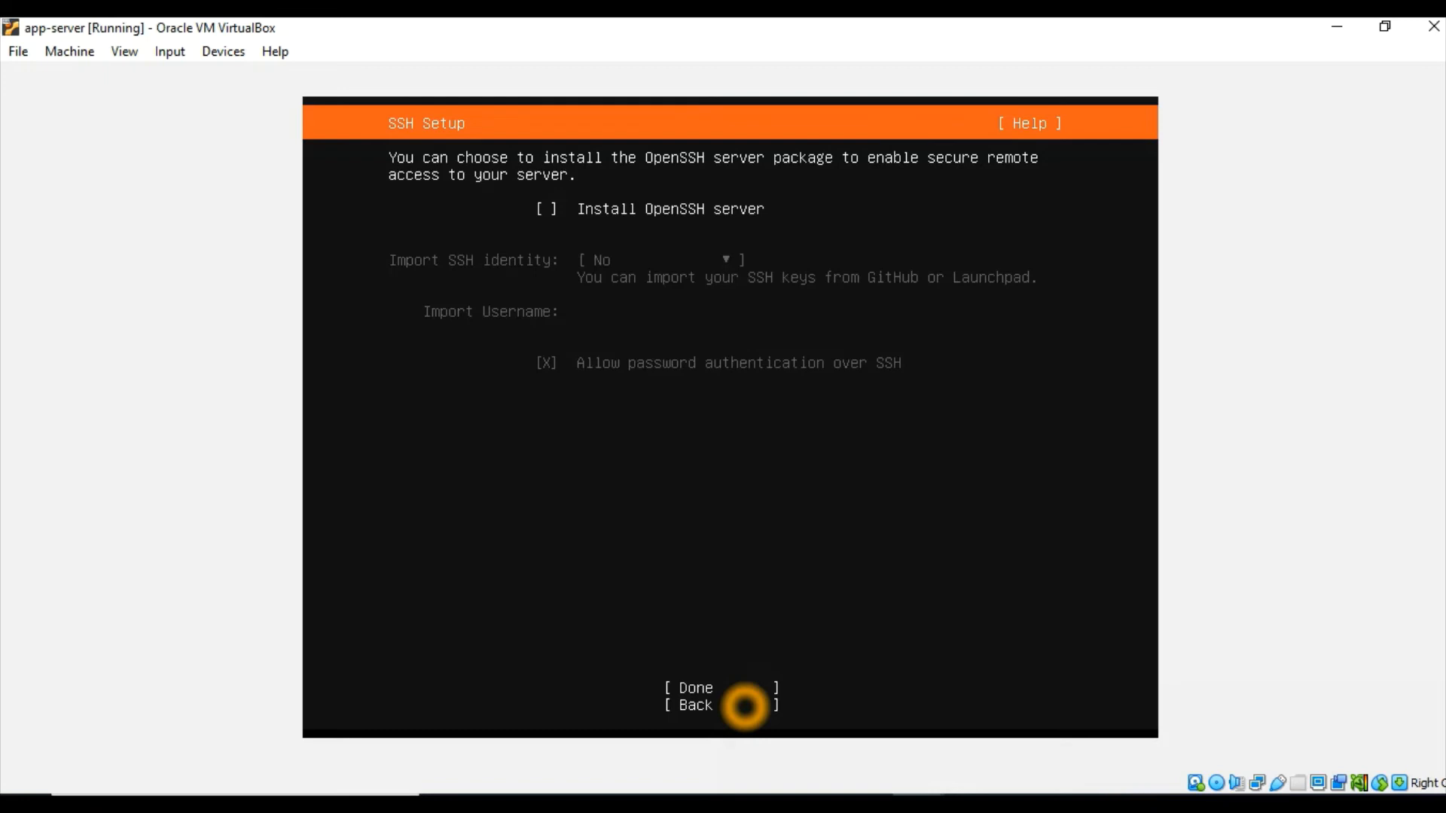
# Enable Install OpenSSH server without importing an SSH identity, and continue without selecting any featured server snaps
pyautogui.press('space')
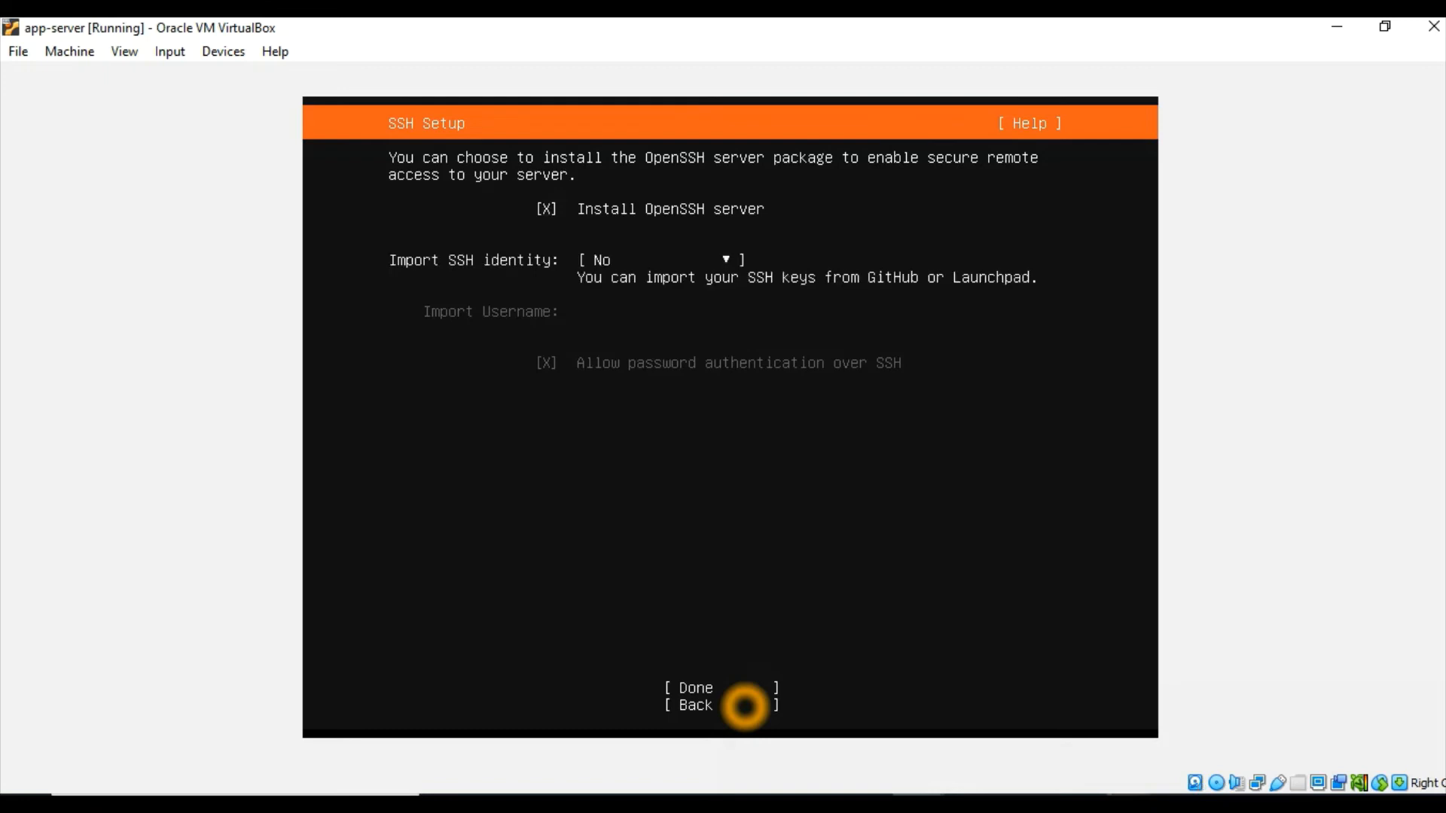
pyautogui.press('Tab')
pyautogui.press('Tab')
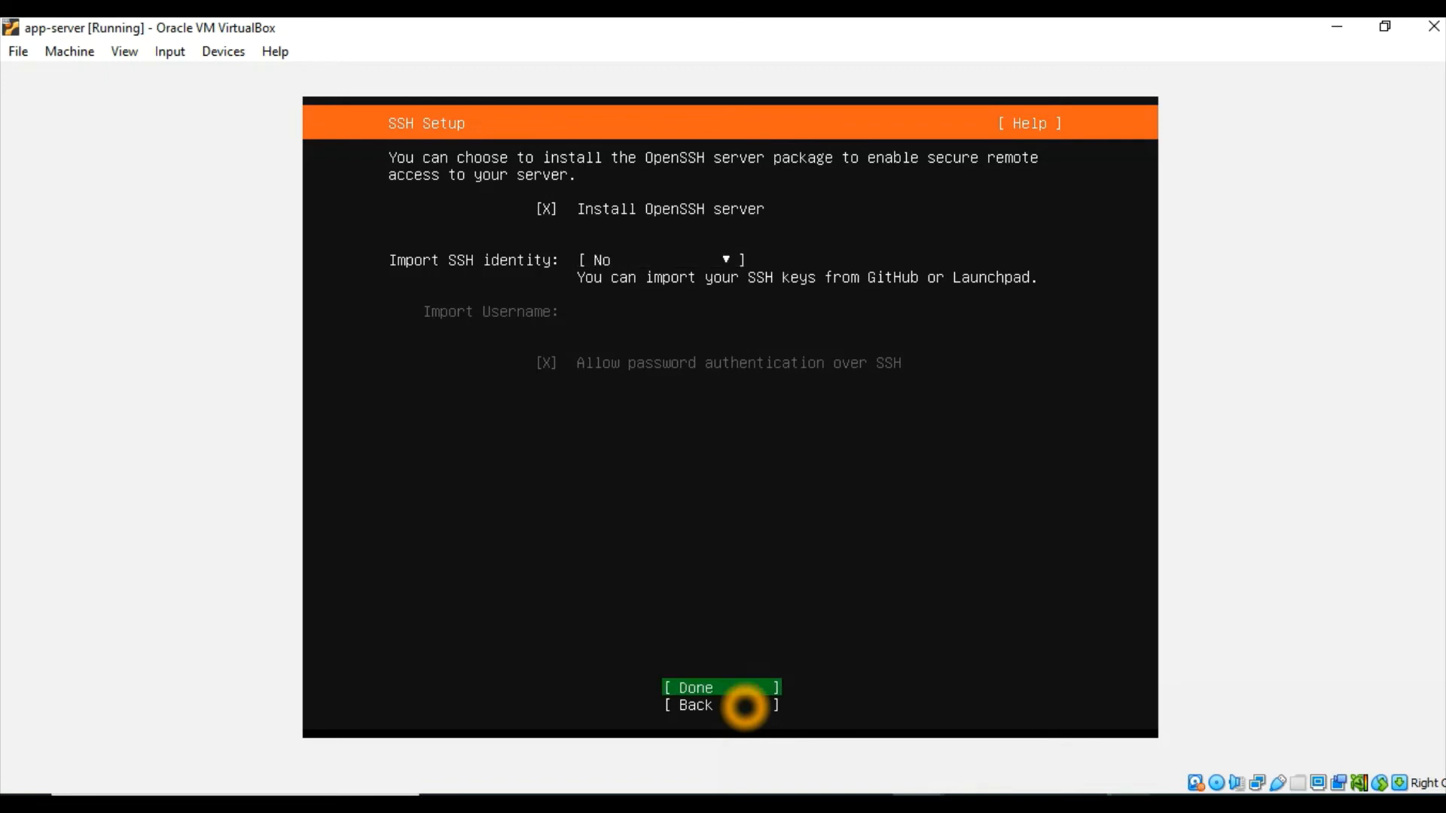
pyautogui.press('Return')
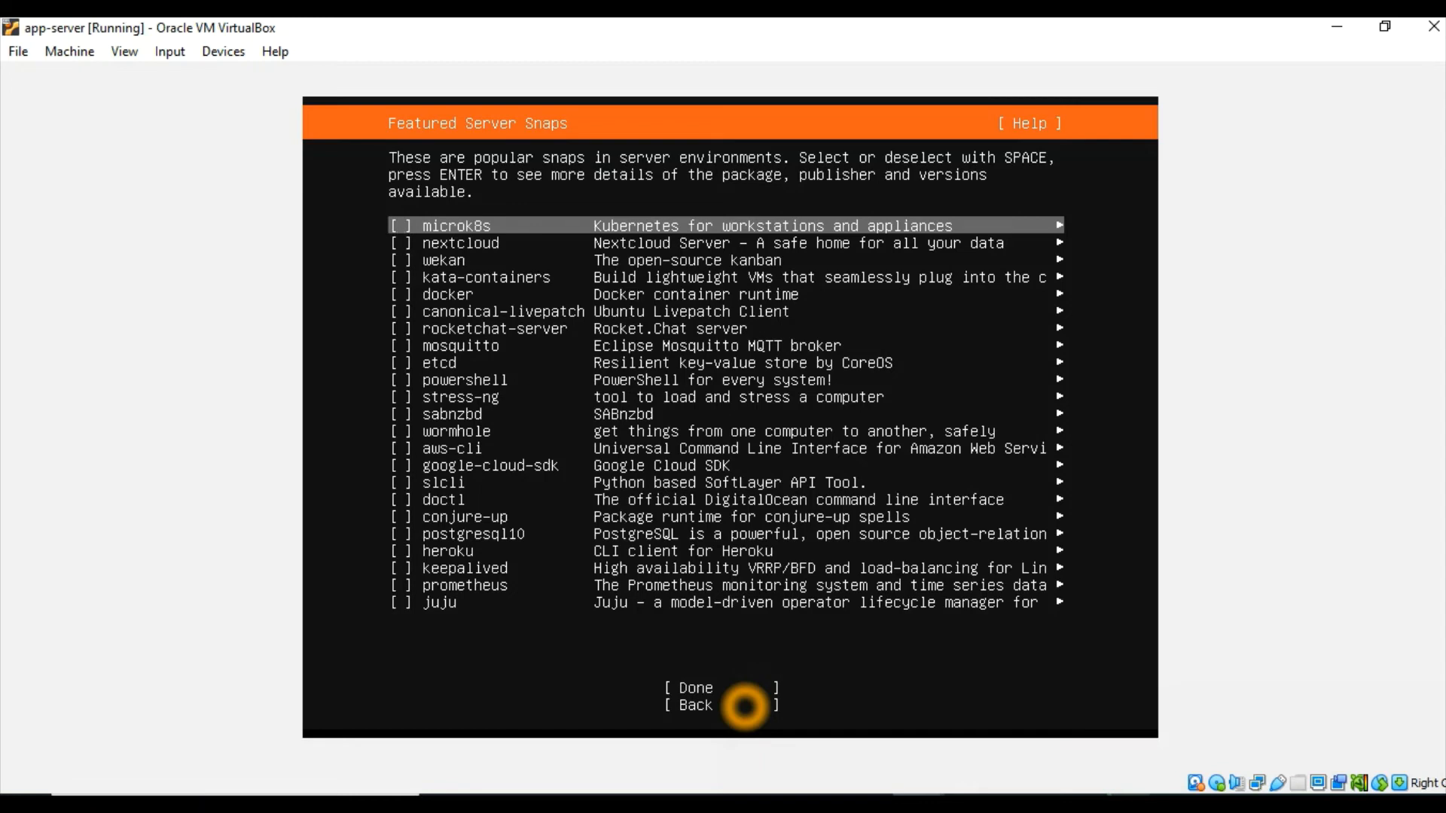
pyautogui.press('Tab')
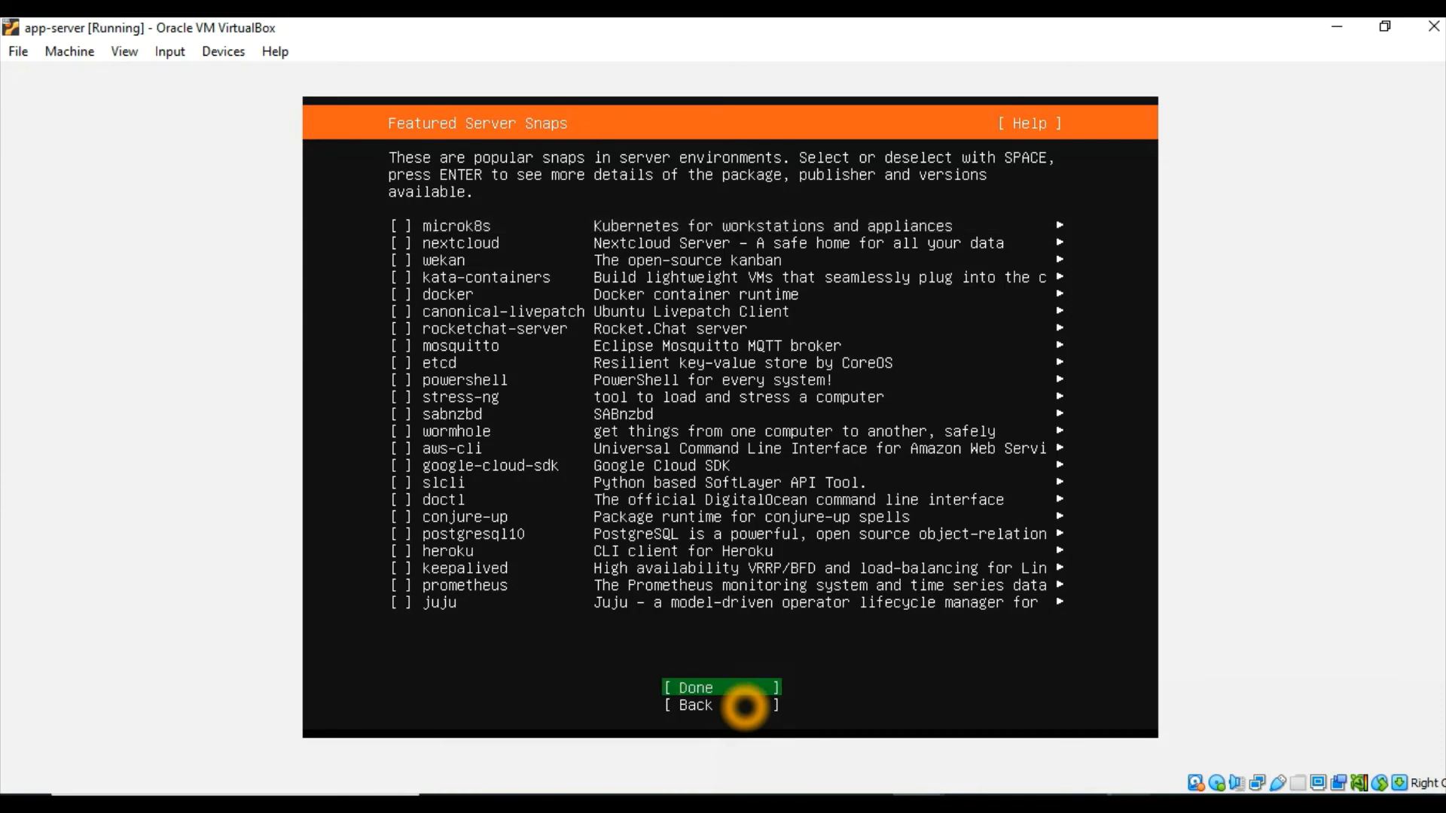
pyautogui.press('Return')
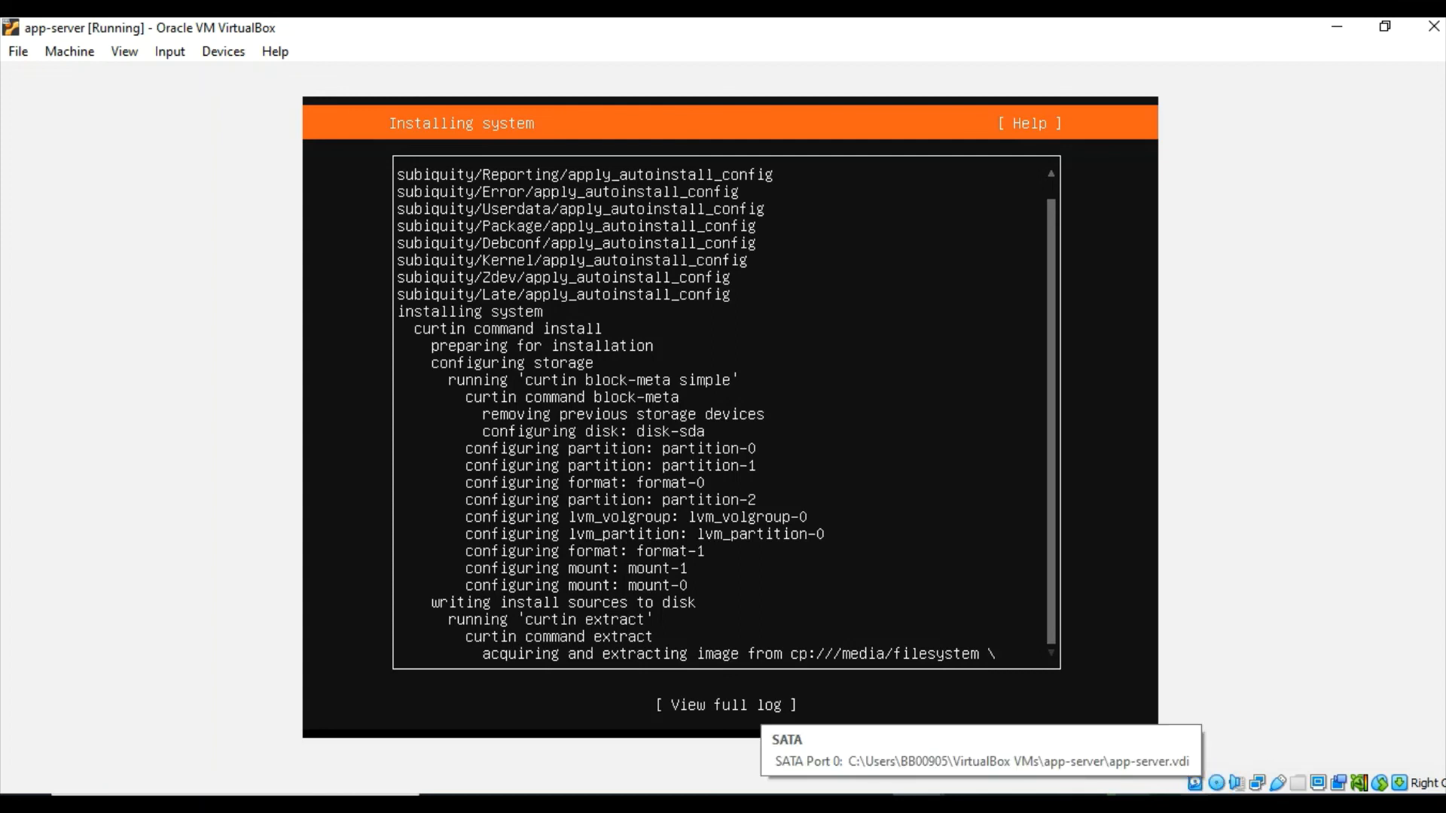
pyautogui.click(1194, 807)
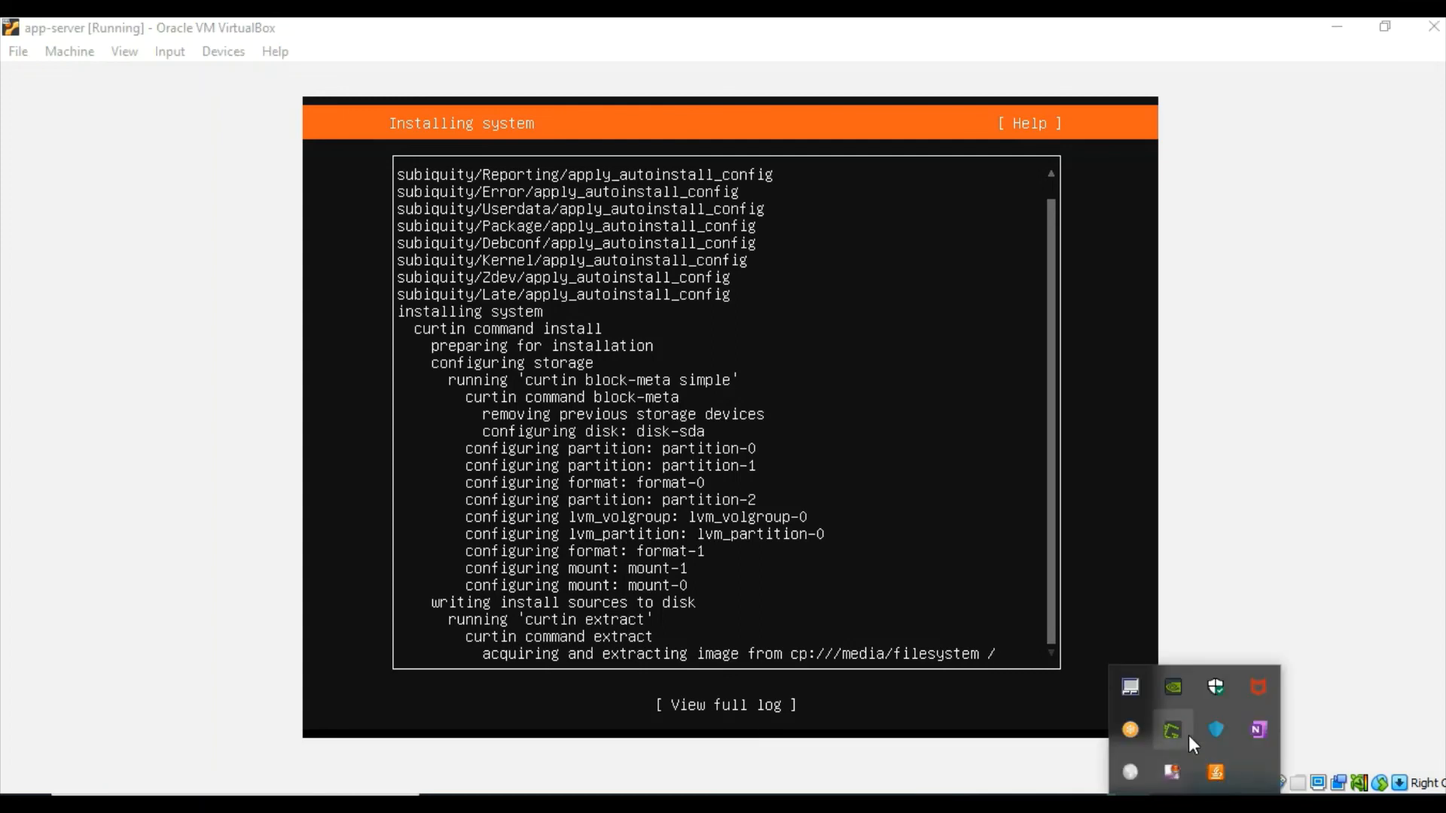
pyautogui.rightClick(1178, 771)
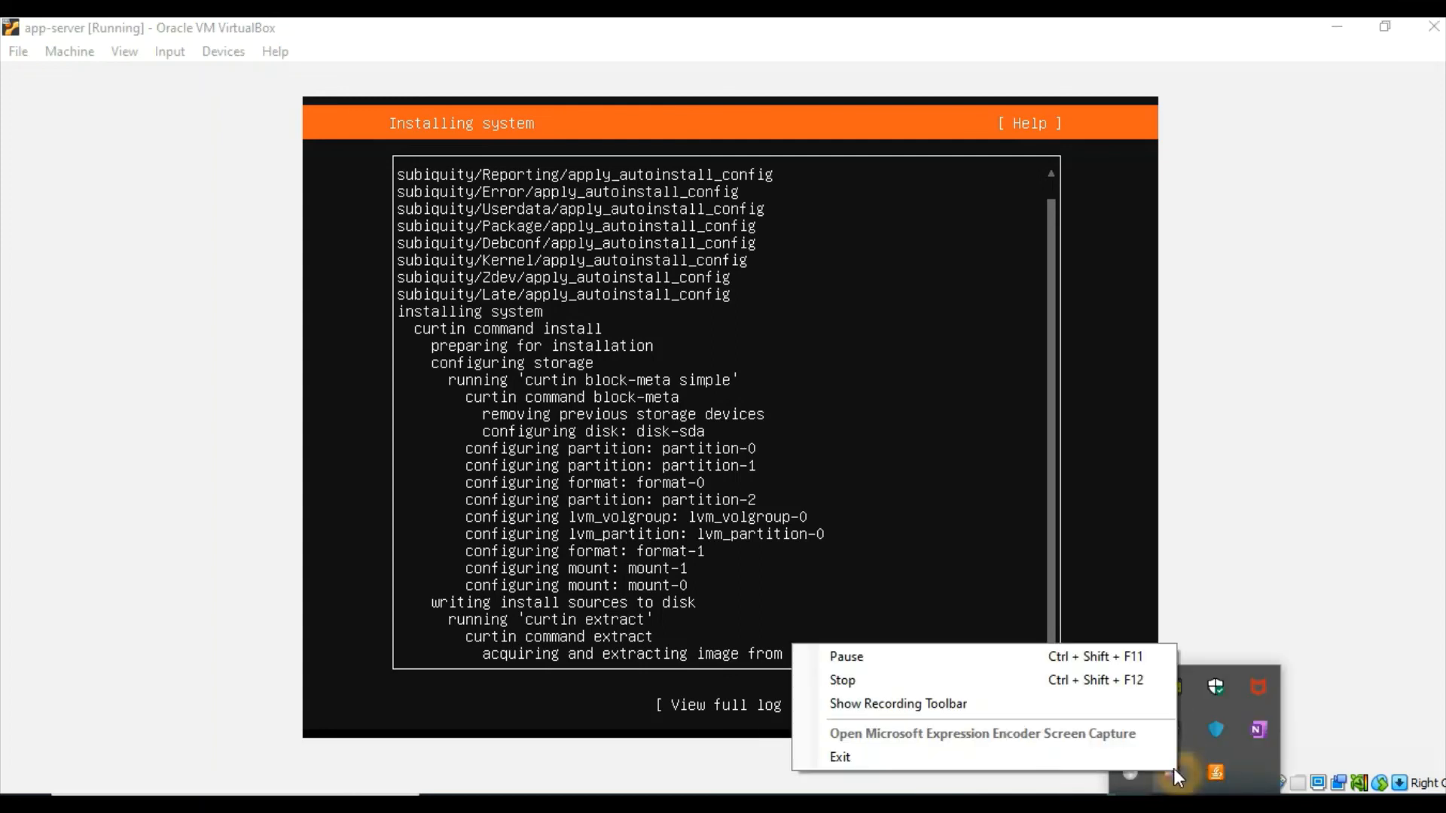
pyautogui.click(1097, 662)
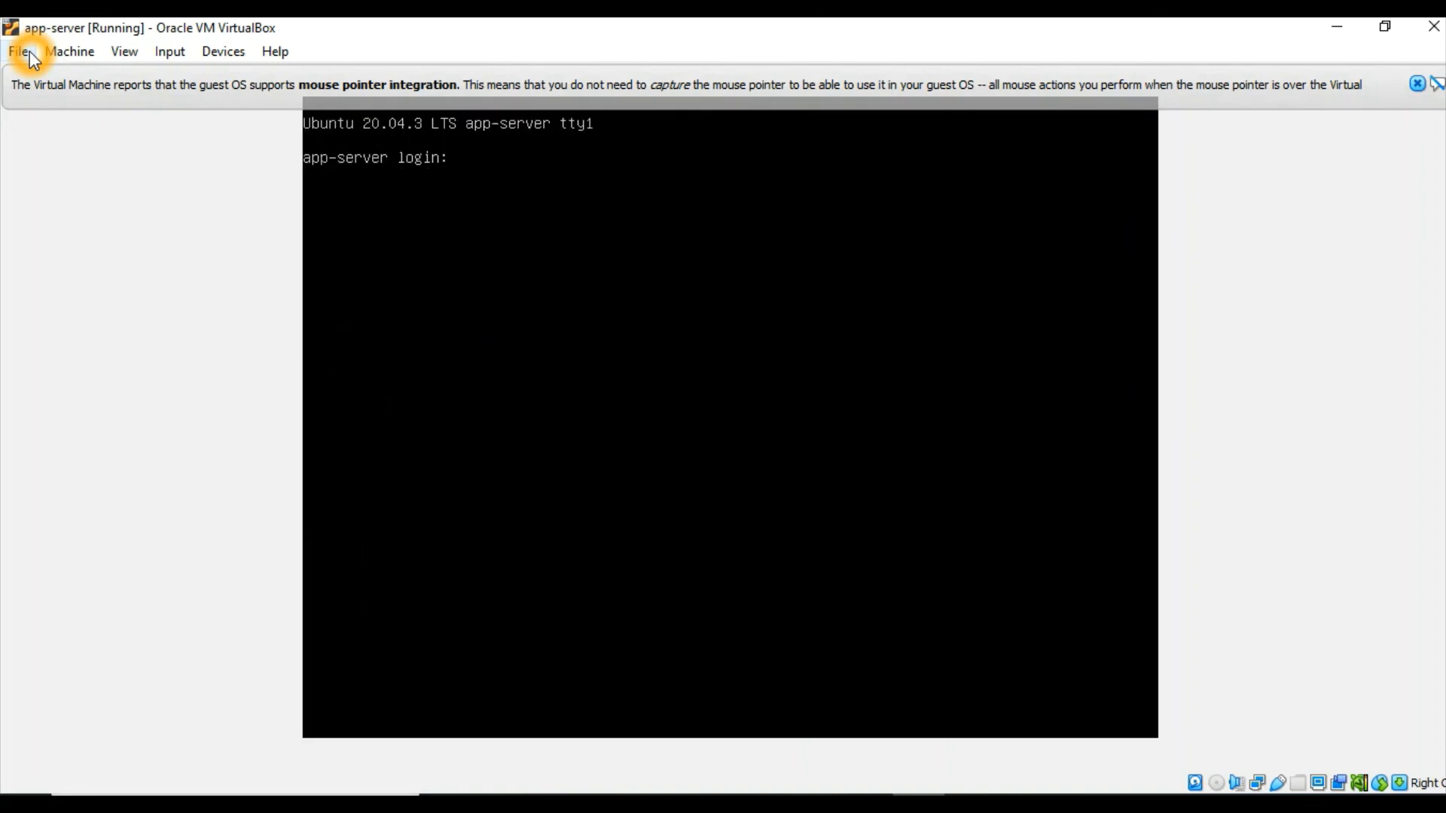
# Log in at the app-server console with the account username and password
pyautogui.click(435, 261)
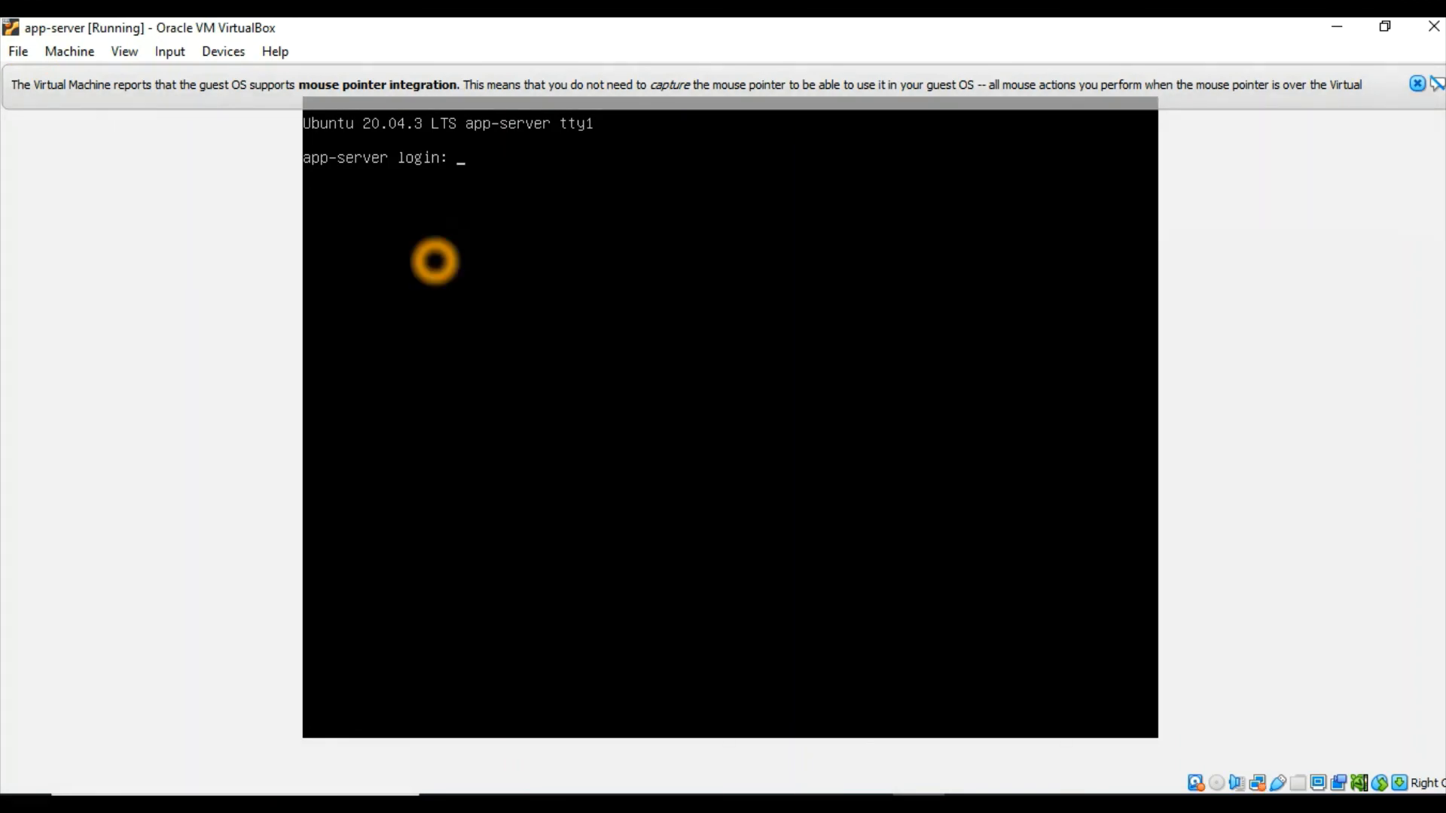
pyautogui.write('sugandh')
pyautogui.press('Return')
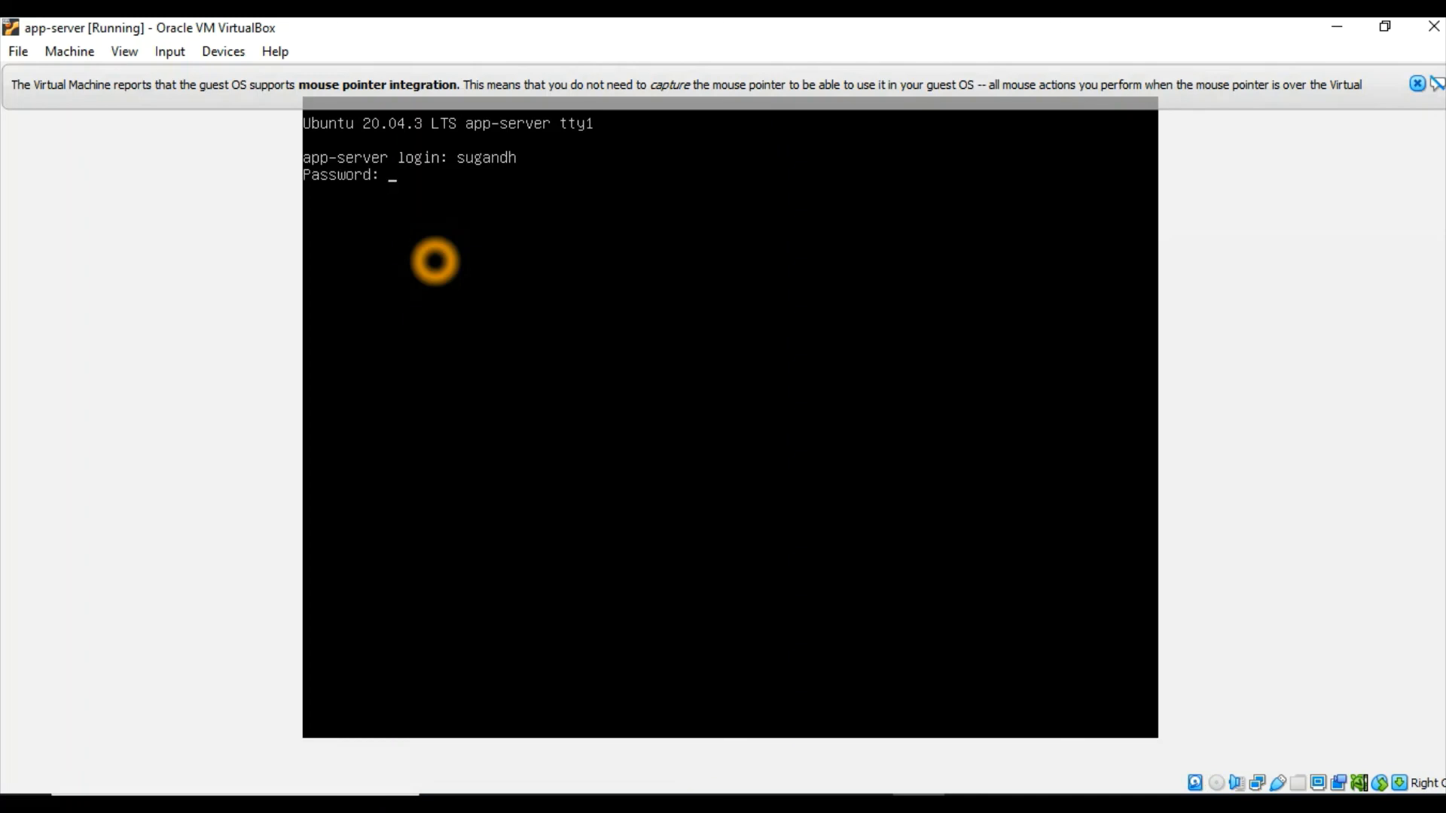
pyautogui.press('Return')
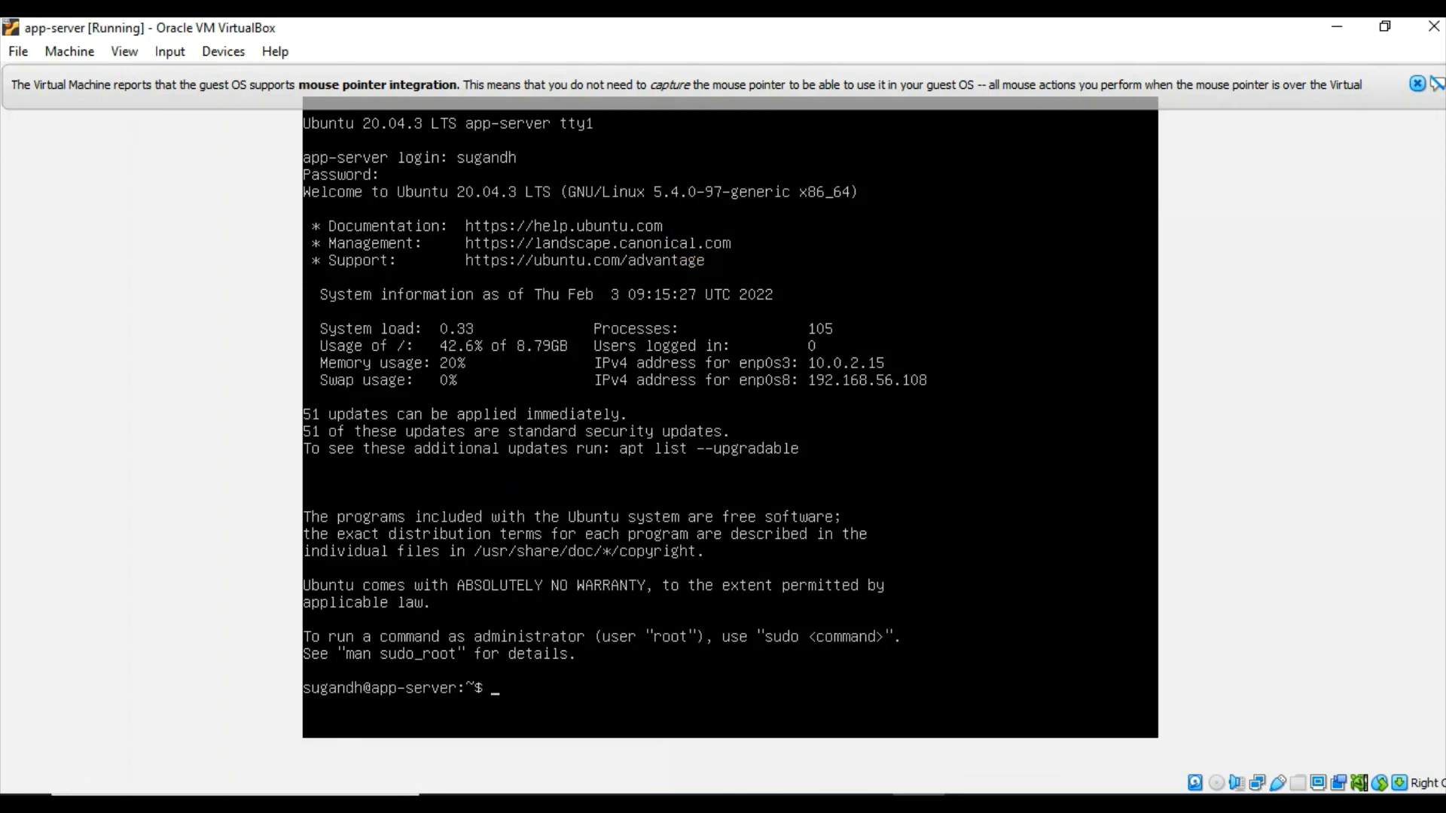
pyautogui.click(1157, 478)
pyautogui.click(1195, 806)
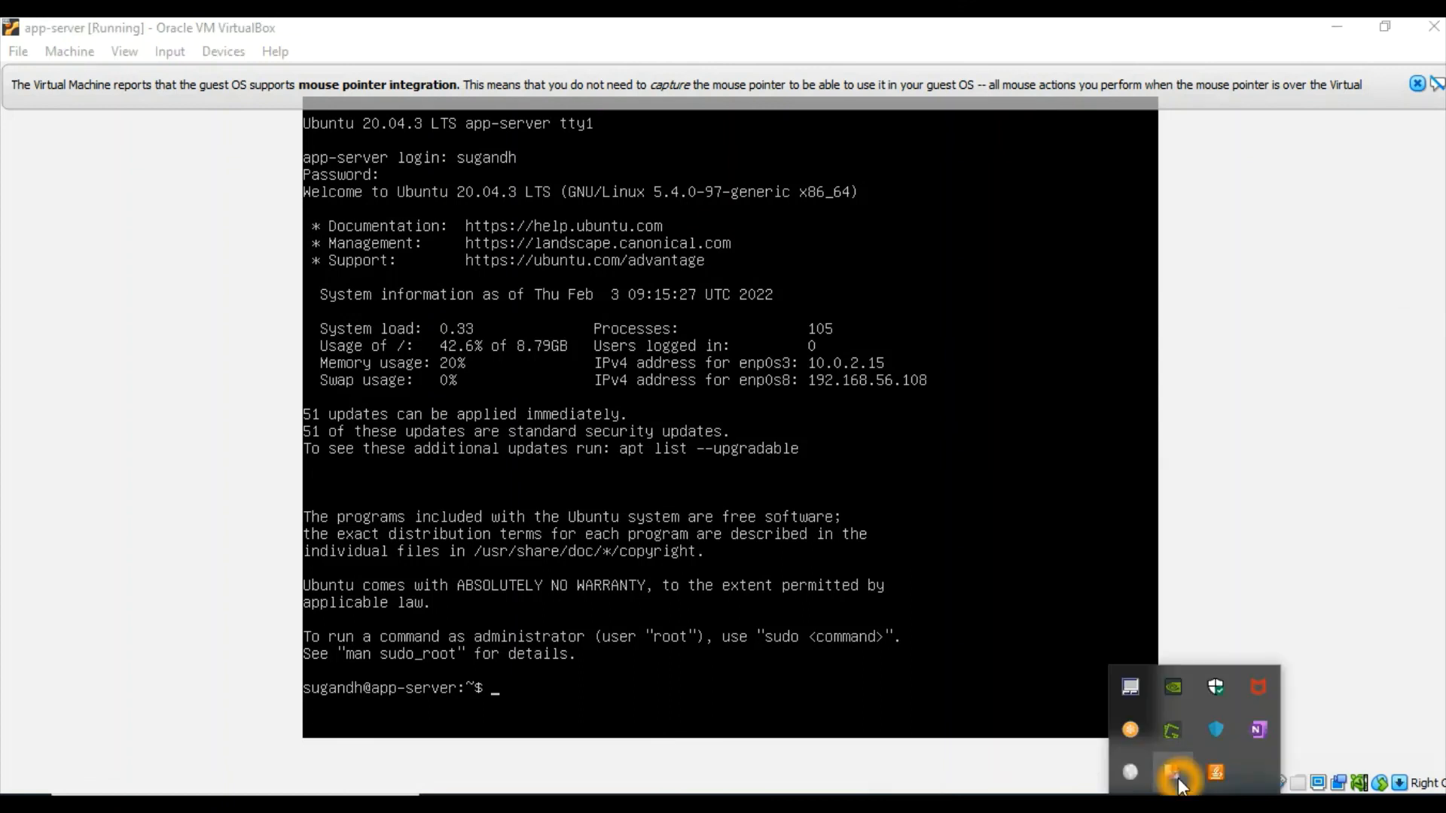